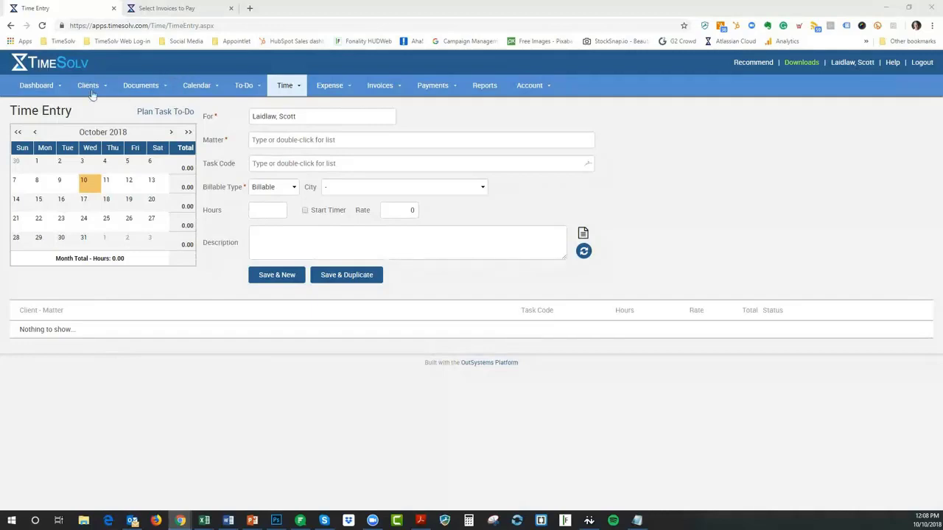
Open Clients > Contacts, start a new contact, then back out unsaved to the 15-record list
mouse_move(89, 91)
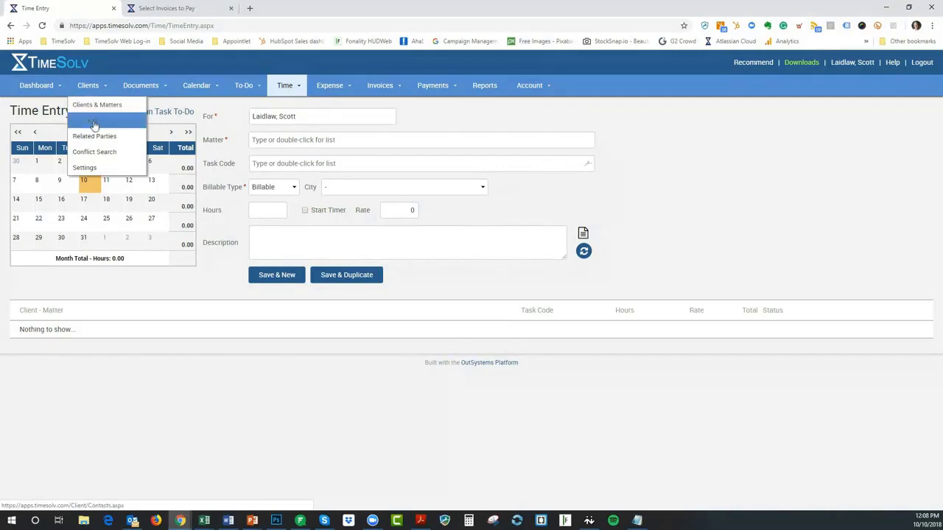
click(91, 126)
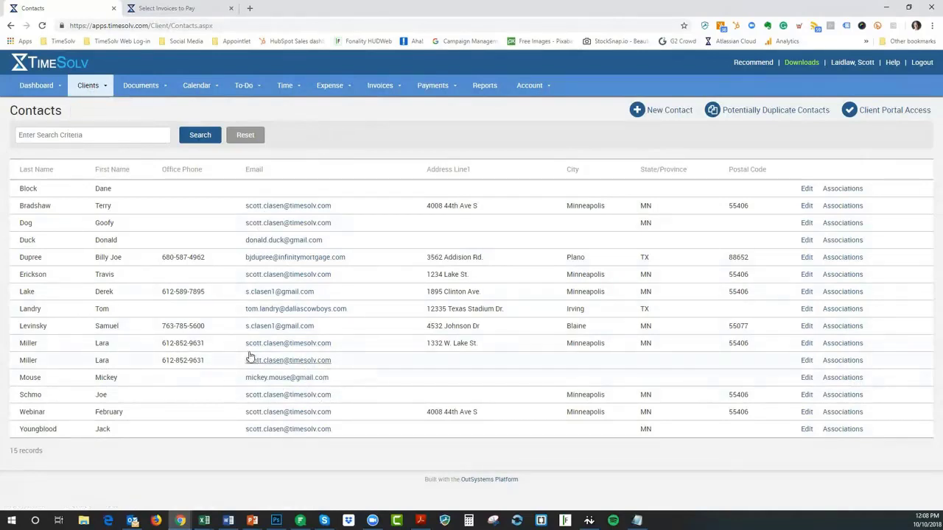
click(654, 116)
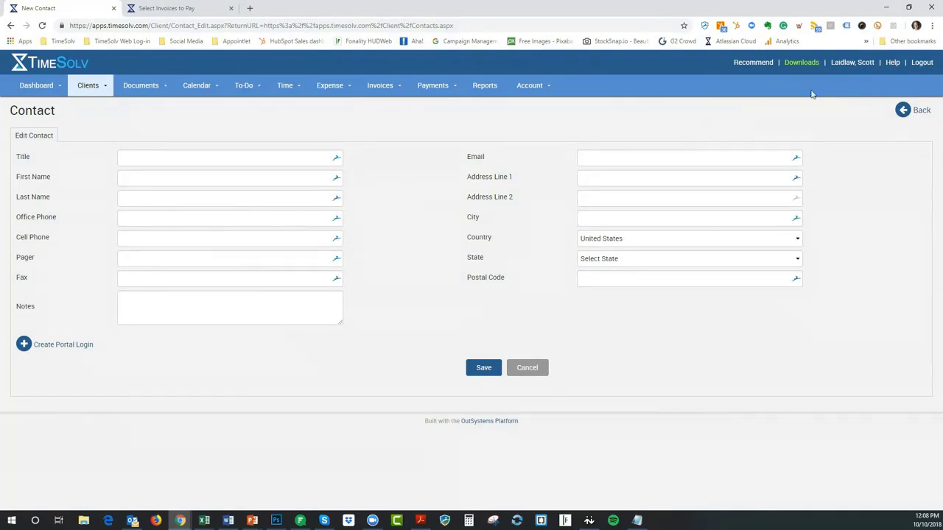
click(920, 116)
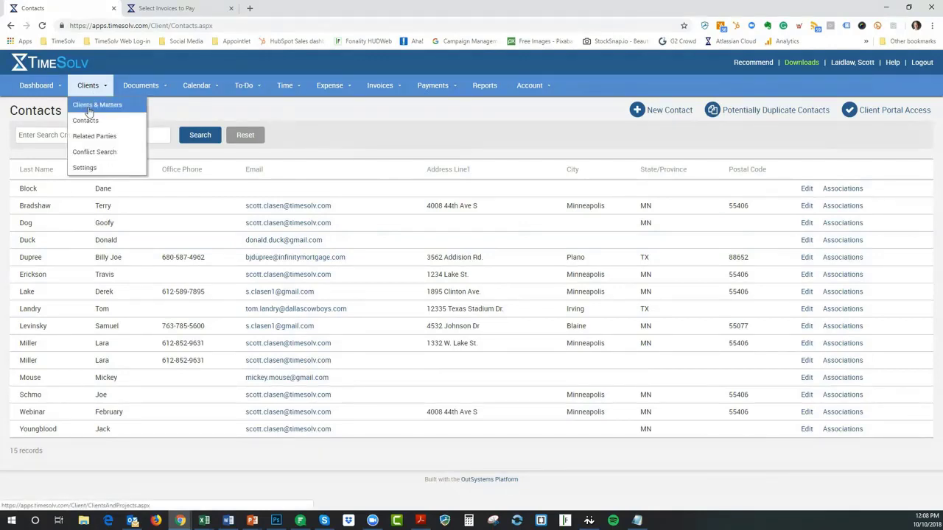
Add a new client named 'Oct Webinar' under Clients & Matters and save it
click(88, 111)
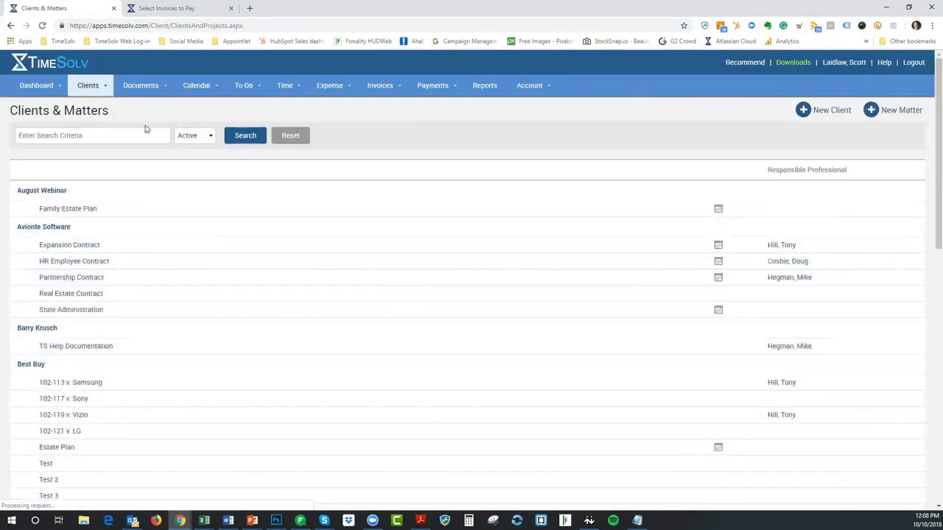
click(832, 111)
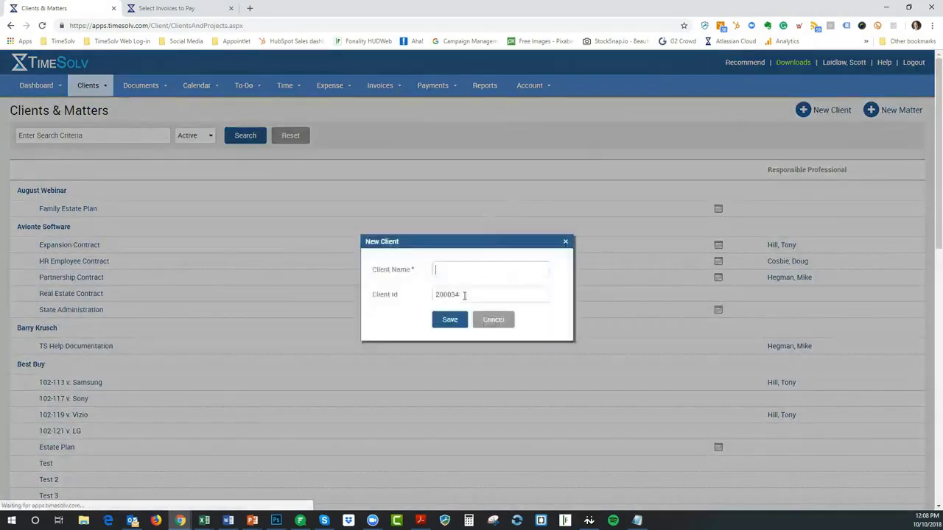
text(Dct Webinar)
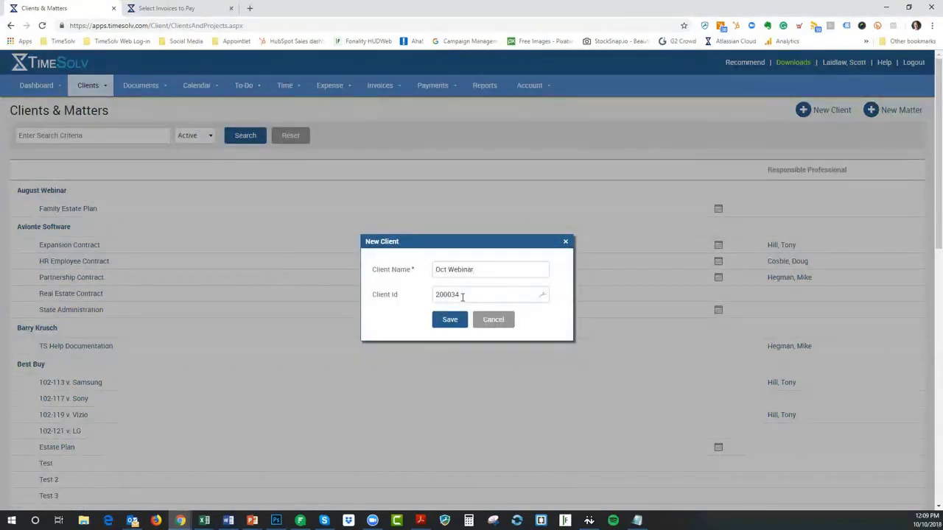
click(449, 321)
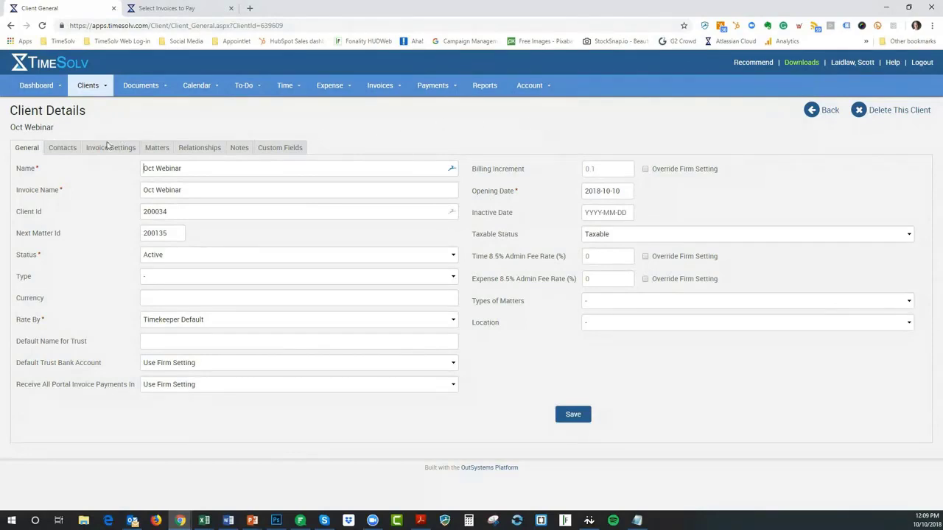
On Oct Webinar's Contacts tab, change the filter from Associated to All and search
click(64, 151)
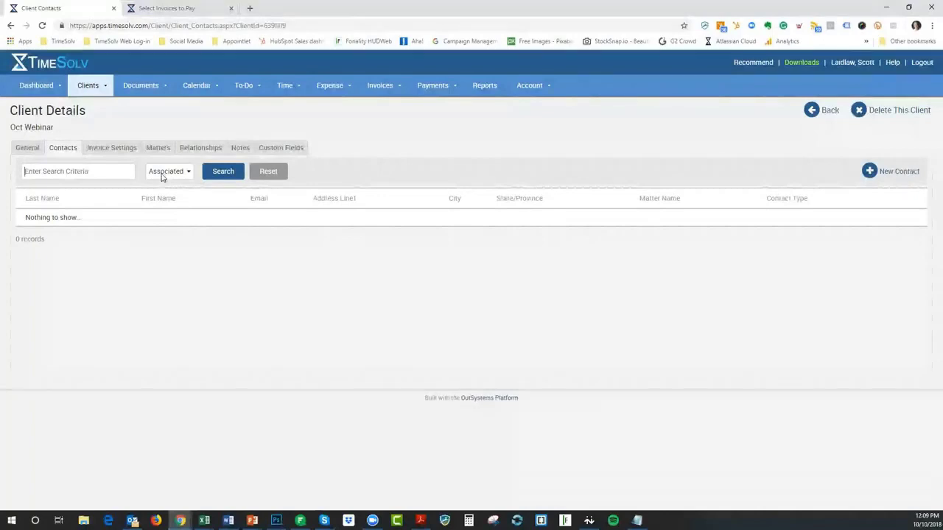
click(163, 174)
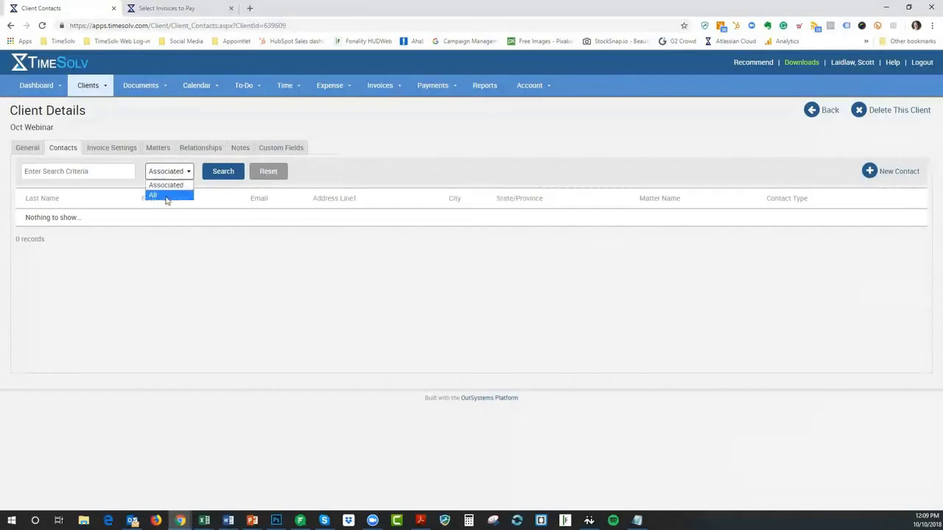
click(169, 196)
click(216, 175)
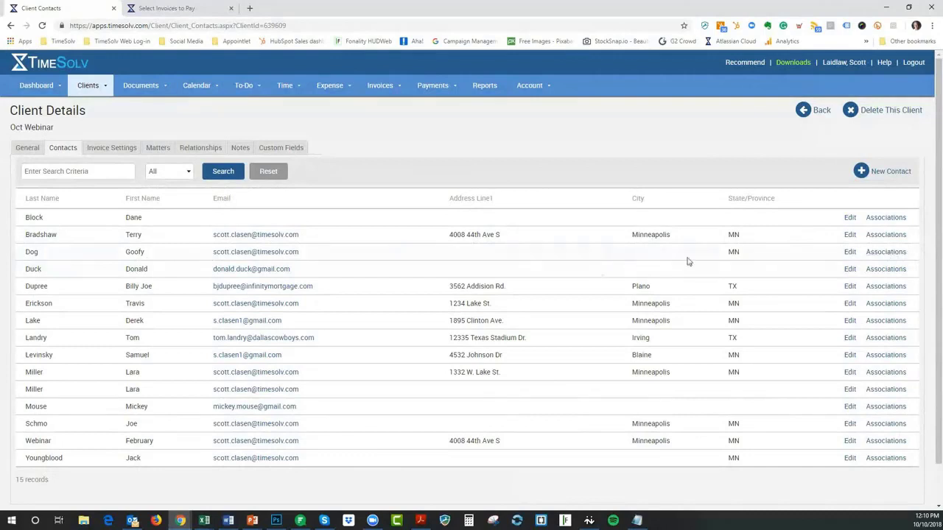
click(887, 253)
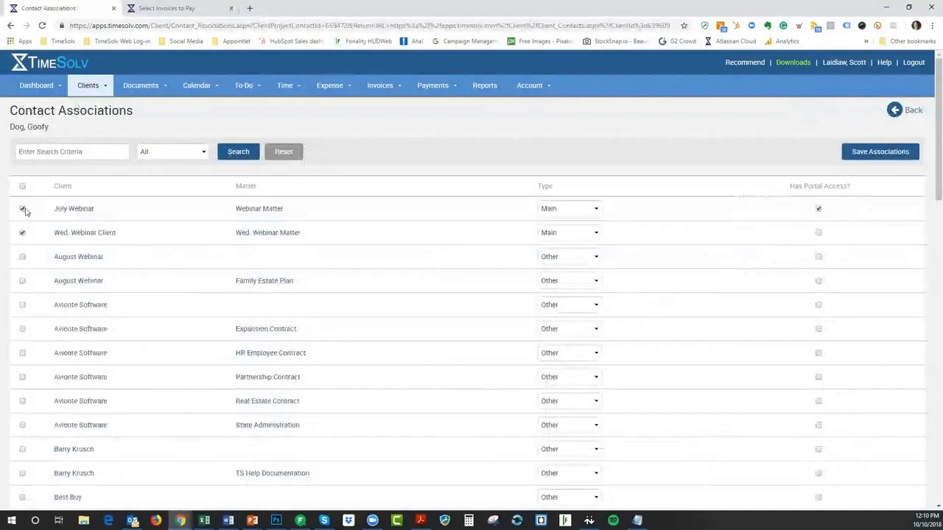
click(22, 209)
click(23, 233)
click(74, 151)
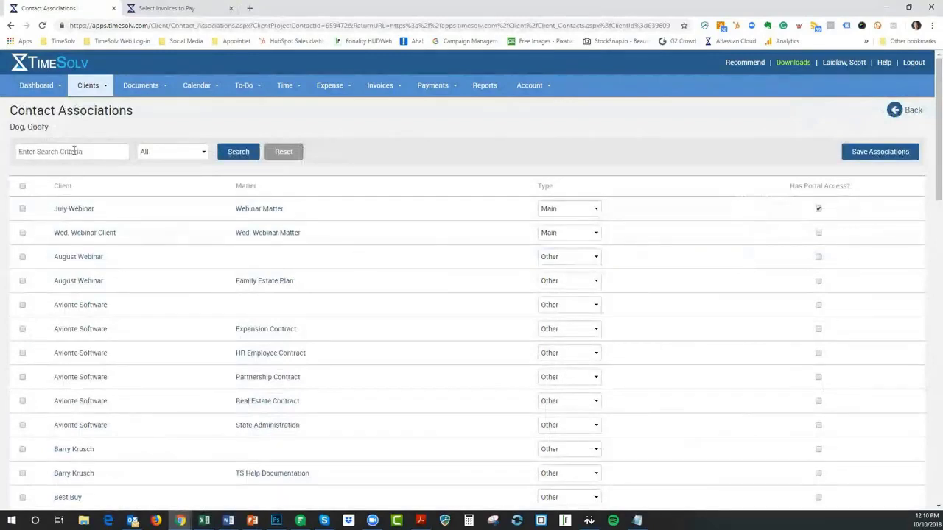
text(octo)
key(BackSpace)
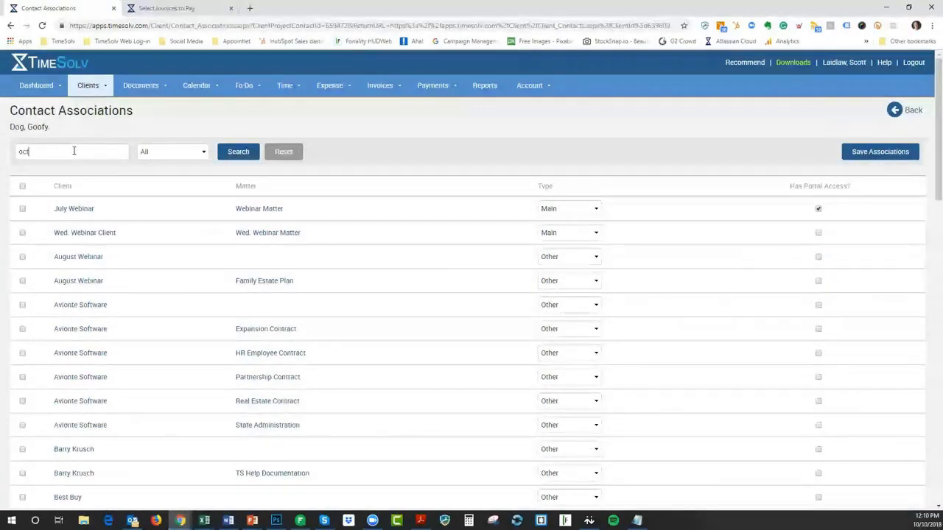
text(ober)
click(239, 156)
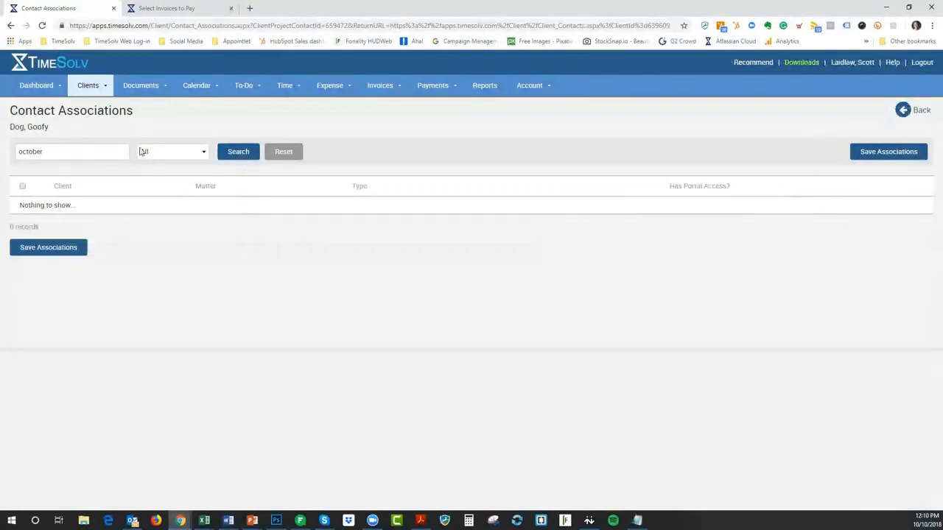
click(927, 116)
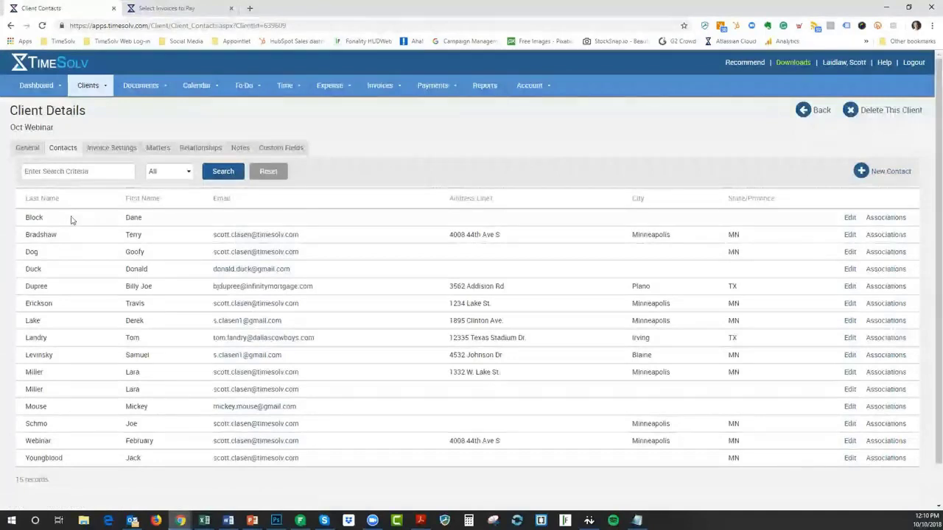
click(851, 252)
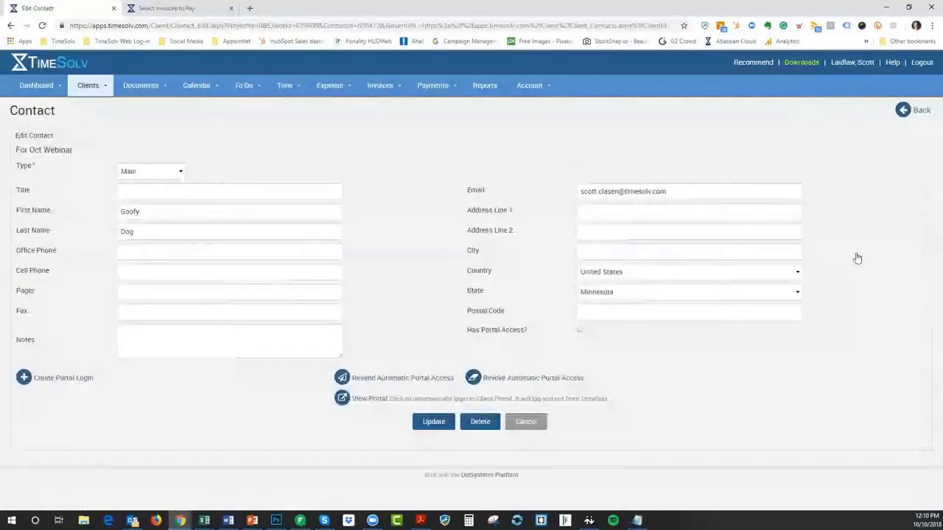
click(524, 426)
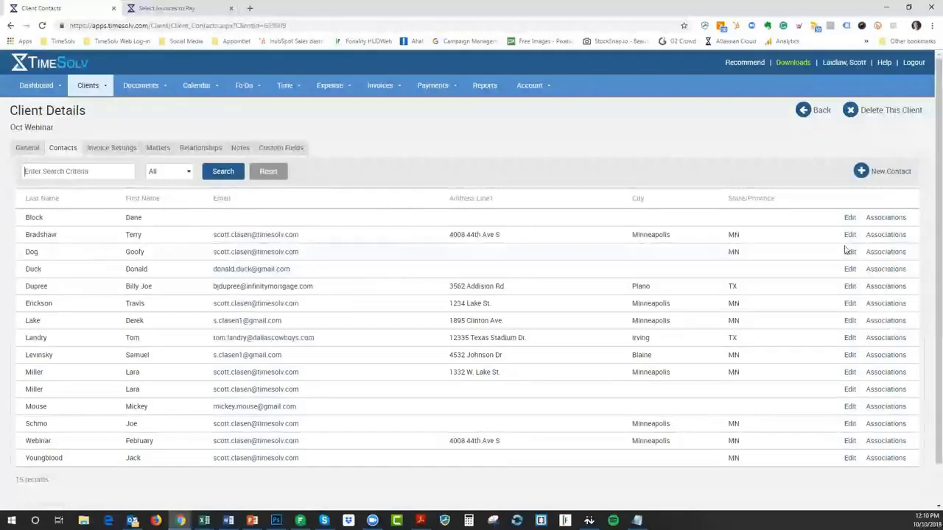
click(891, 254)
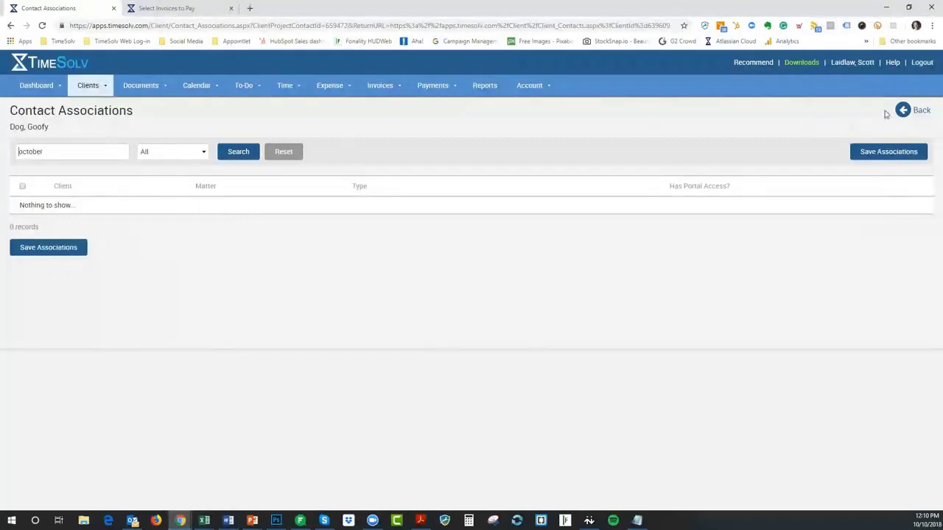
click(919, 112)
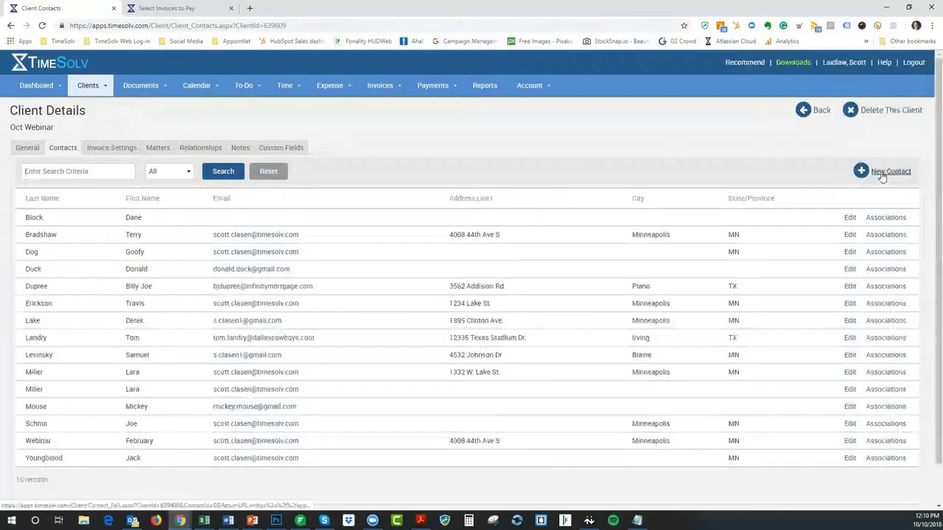
Add a Main contact for Oct Webinar with first name, last name and title President, and save
click(881, 176)
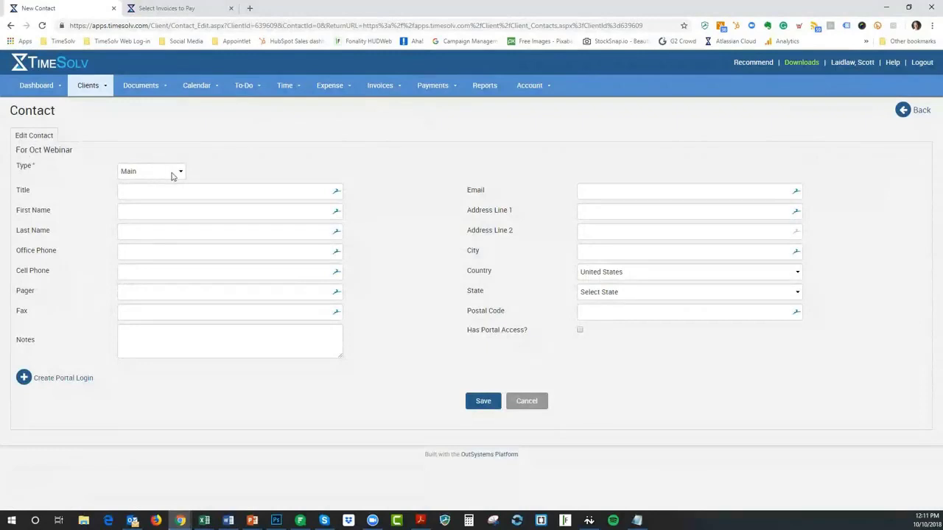
click(173, 176)
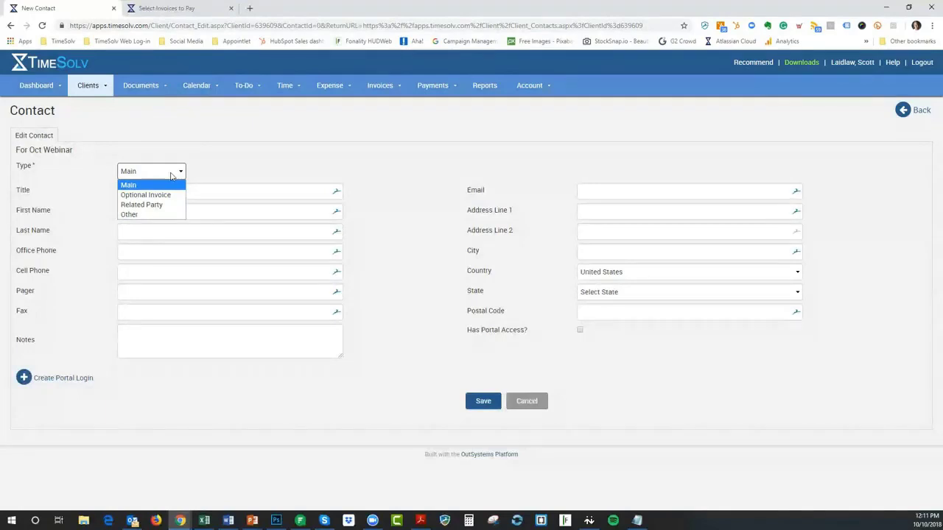
click(349, 170)
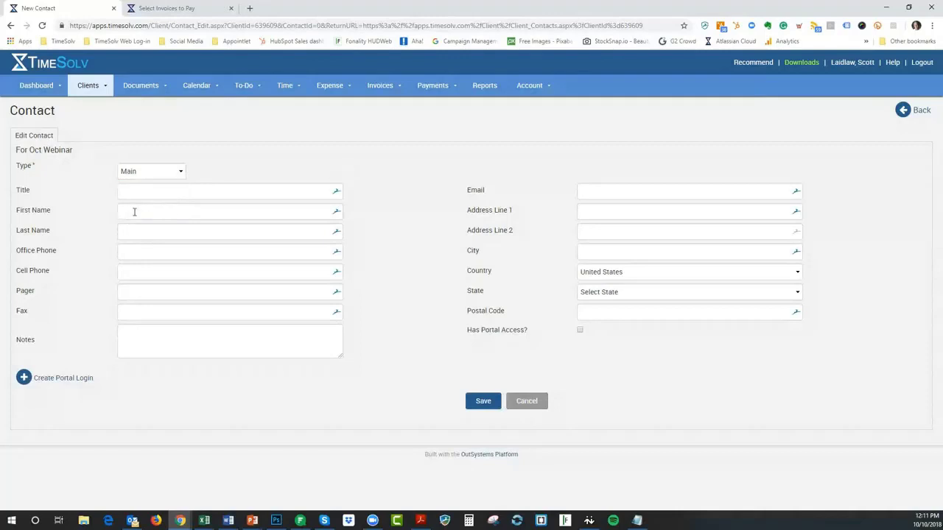
click(134, 211)
key(Tab)
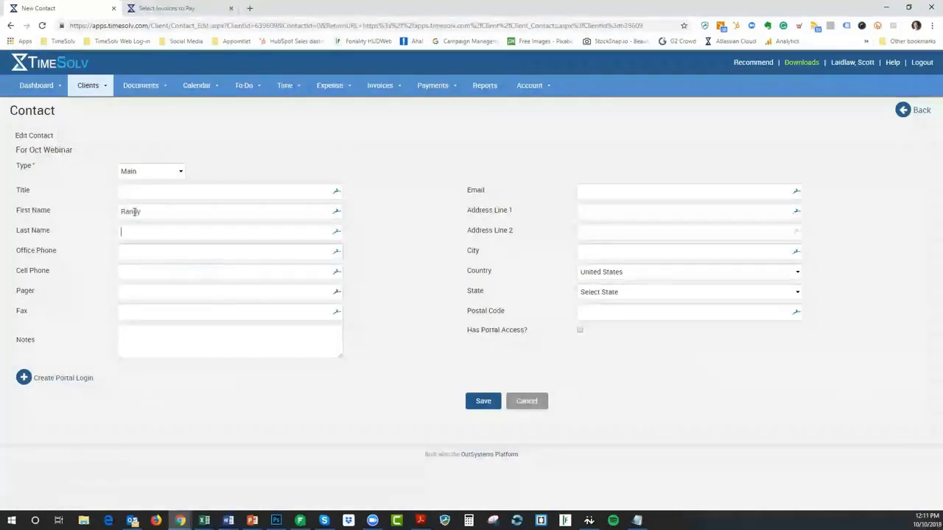
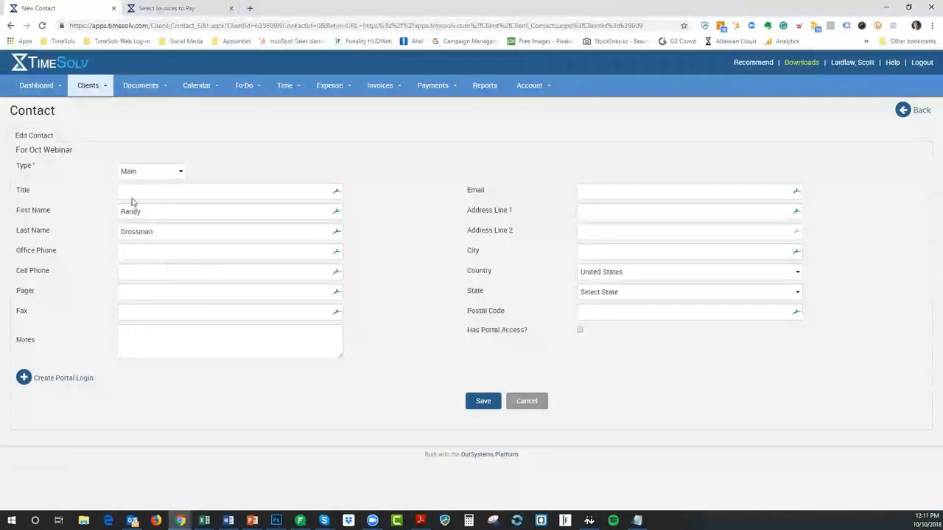
click(123, 191)
text(Pre)
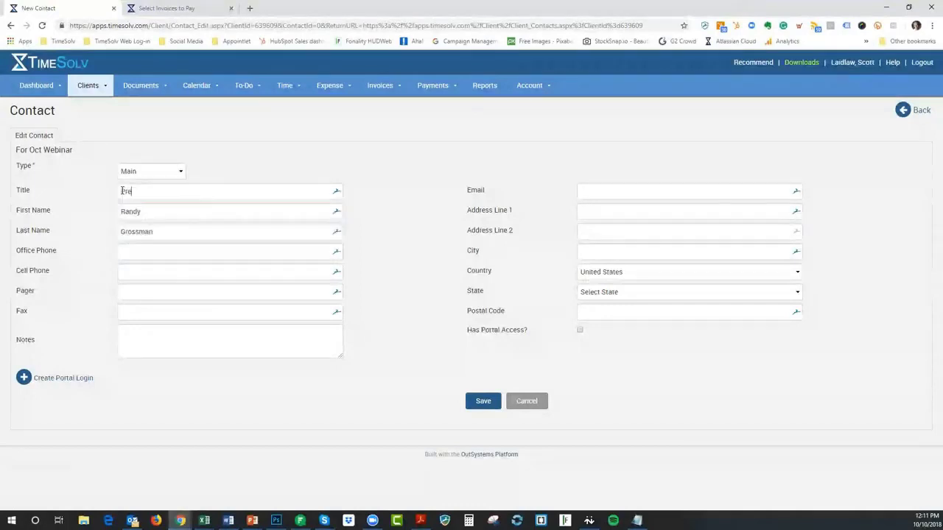
text(sident)
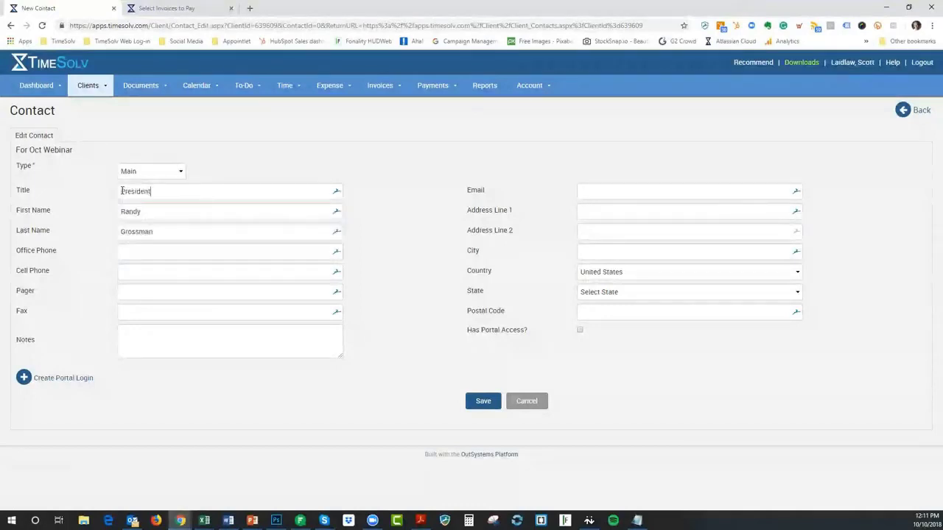
click(479, 410)
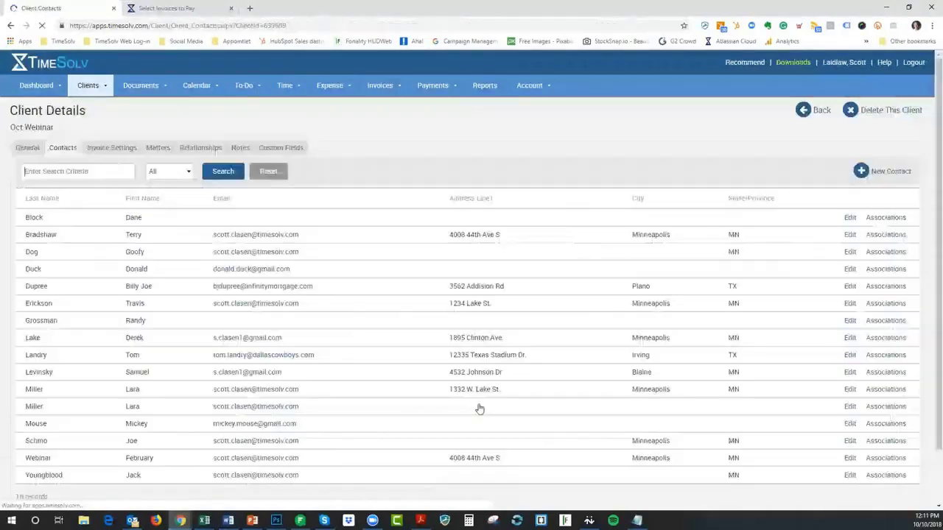
click(169, 171)
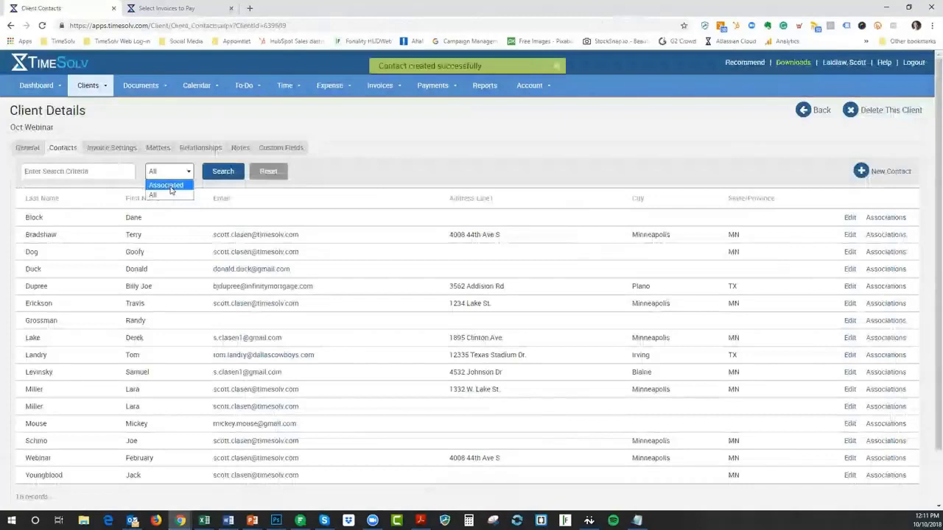
Filter Oct Webinar's contacts back to Associated and start a new Main contact
click(168, 185)
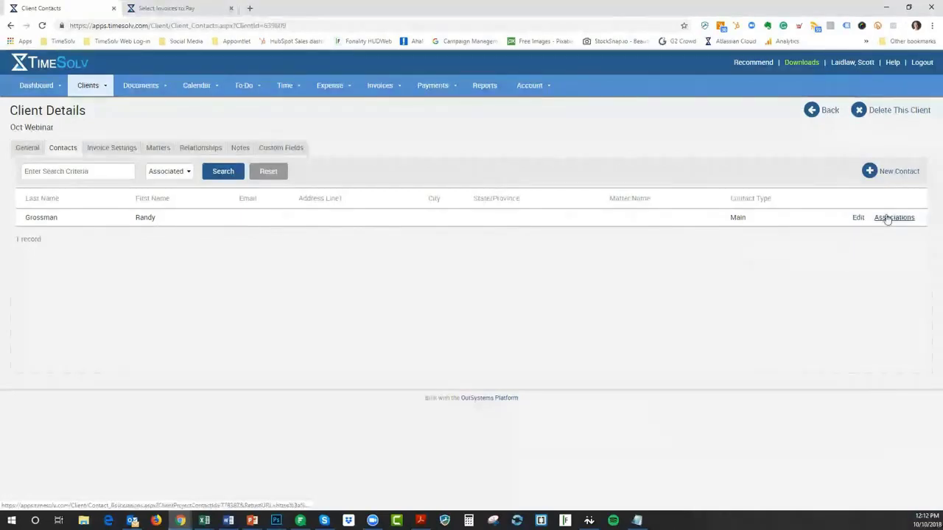
click(900, 174)
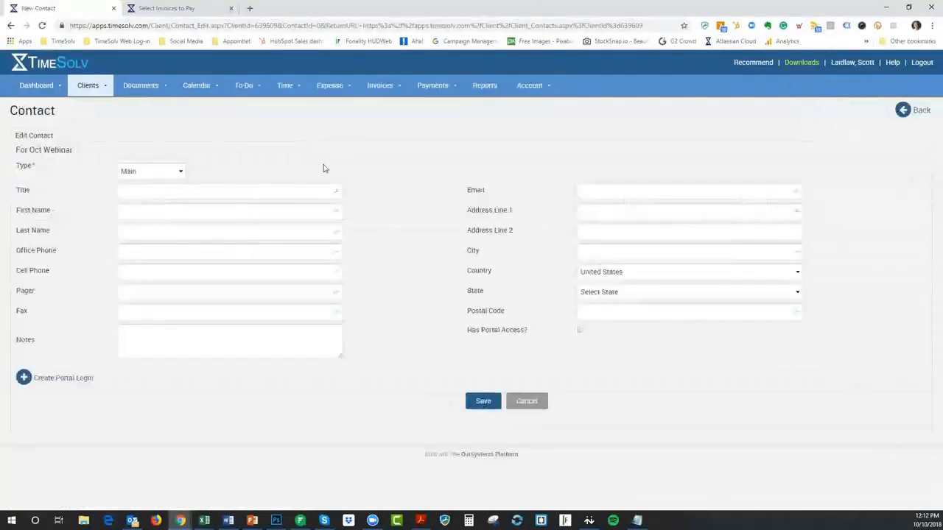
Save a second contact of type Optional Invoice with first and last name, then show the slideshow
click(154, 172)
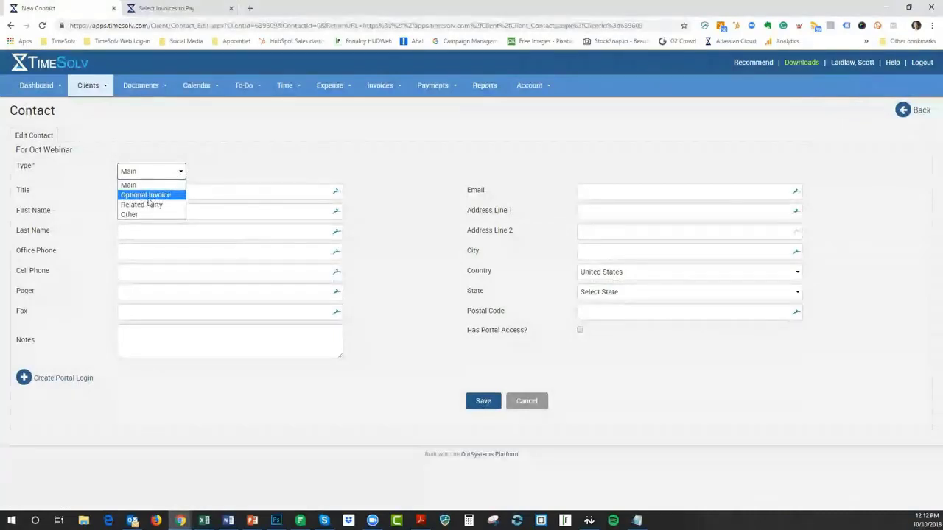
click(147, 196)
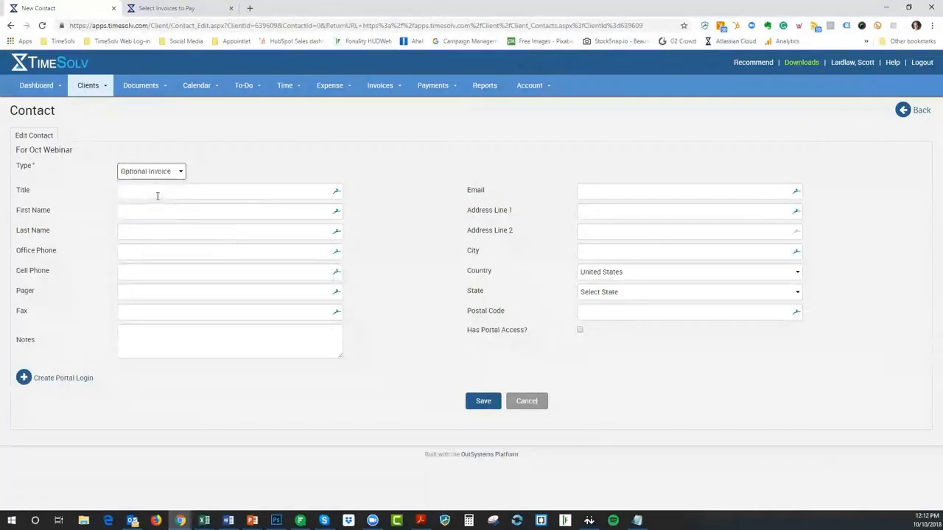
click(137, 211)
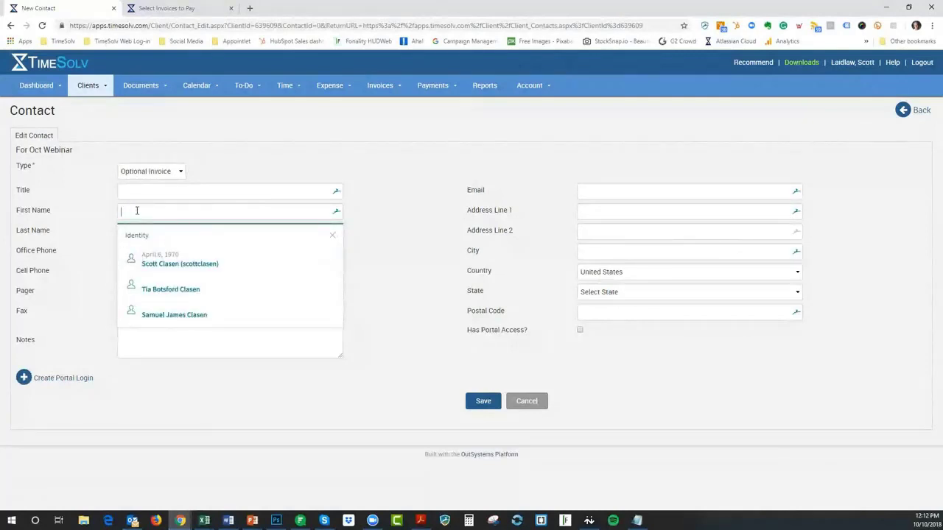
click(332, 235)
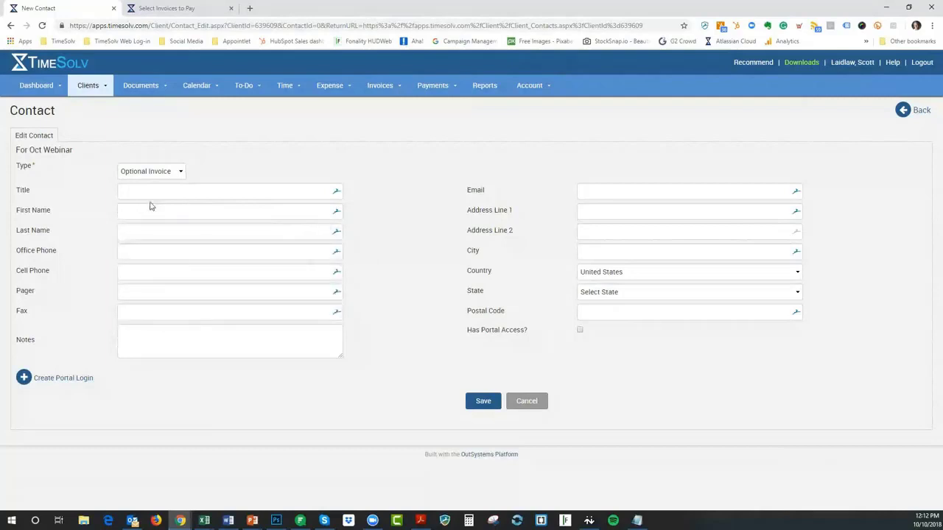
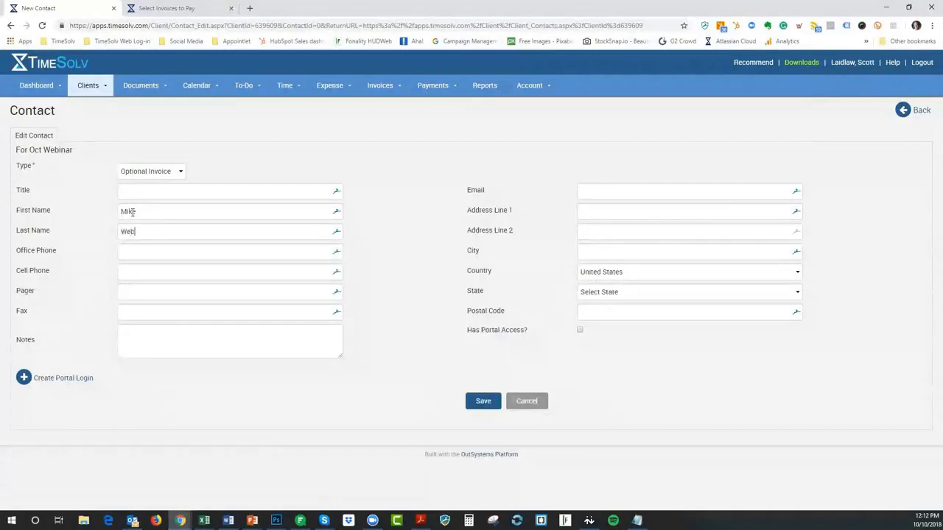
text(ter)
click(492, 402)
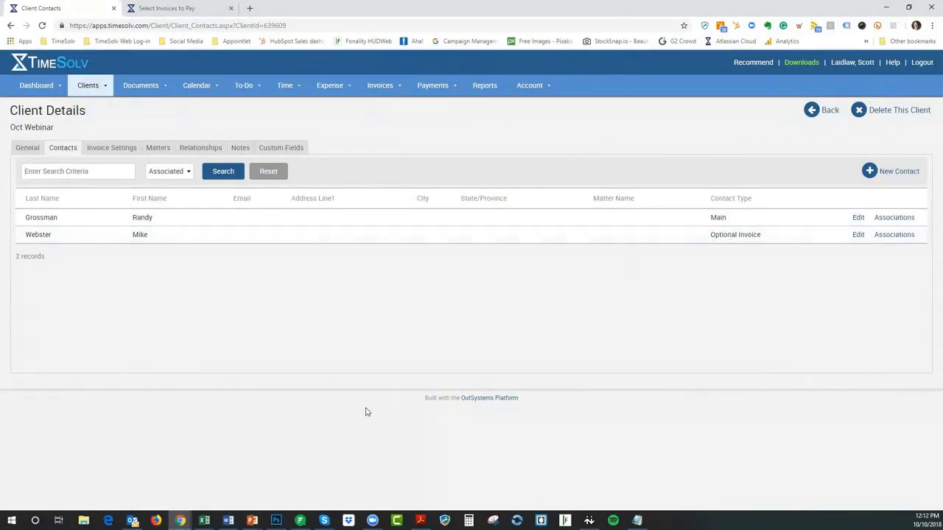
mouse_move(252, 520)
click(258, 478)
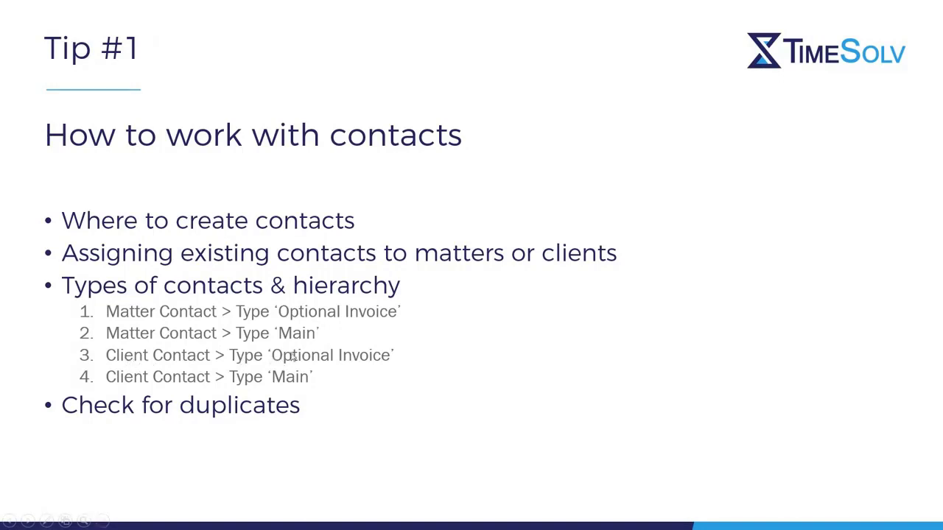
Preview the Tip #2 slide, return to Tip #1, then switch back to TimeSolv in Chrome
click(377, 355)
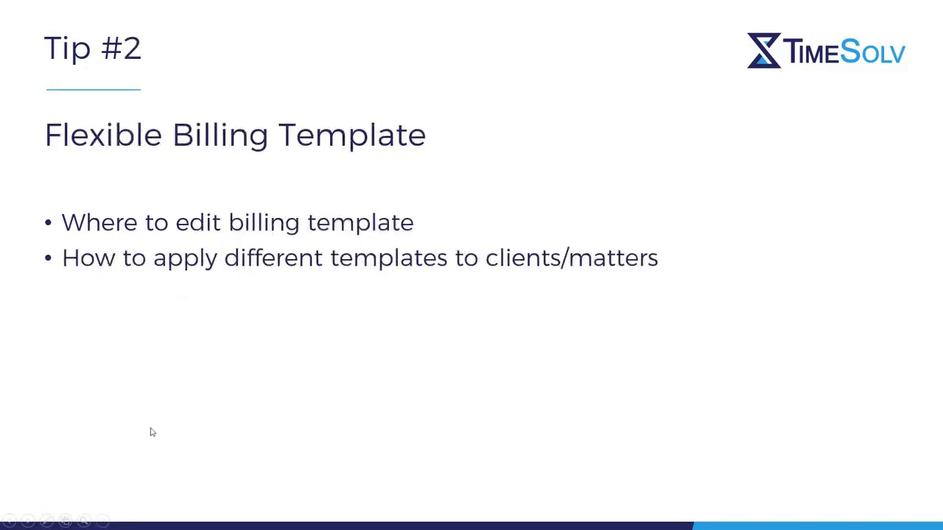
key(Left)
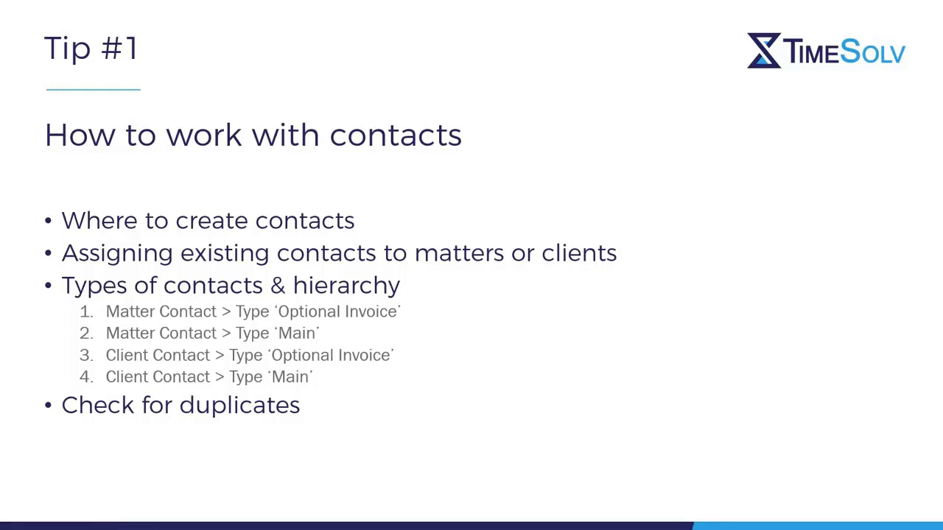
key(alt+Tab)
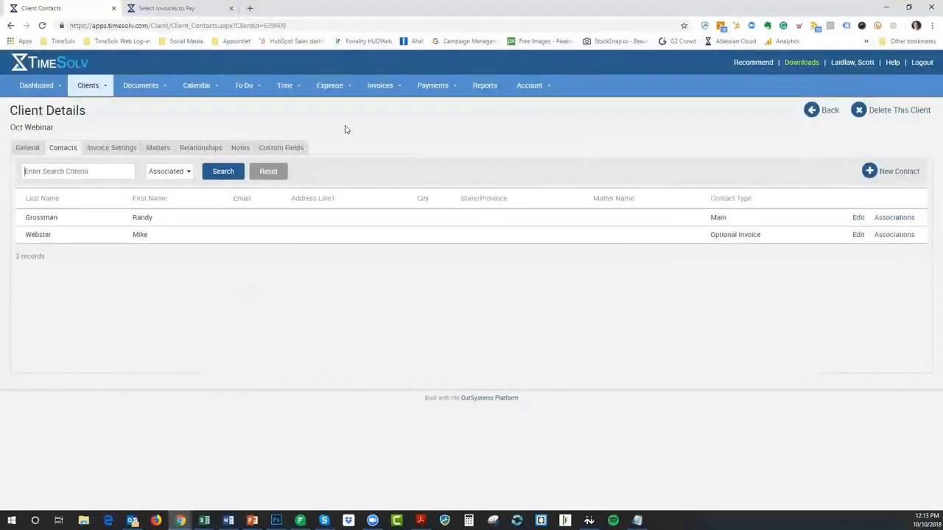
Show Oct Webinar's Matters tab, which lists 0 matters
click(154, 151)
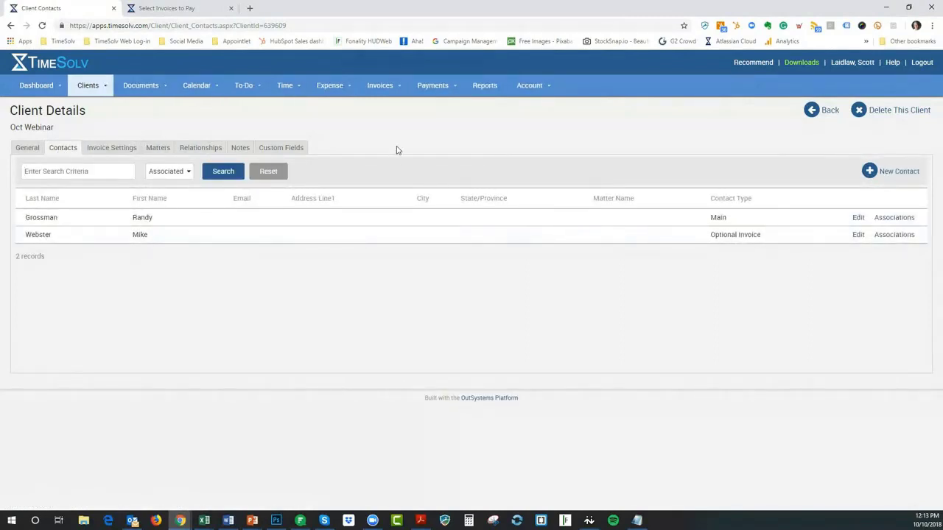
click(156, 150)
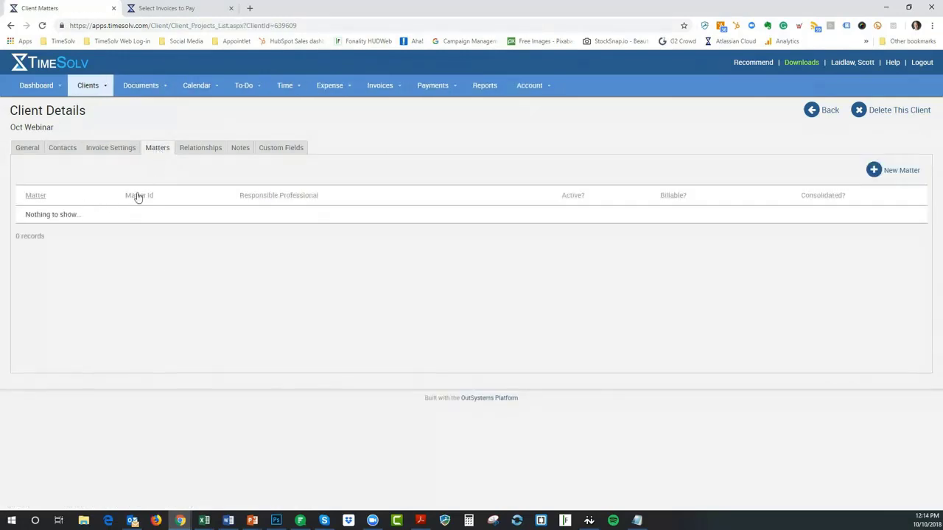
Create and save matter 'Oct Webinar 1' under Oct Webinar, then view its empty Contacts tab
click(900, 173)
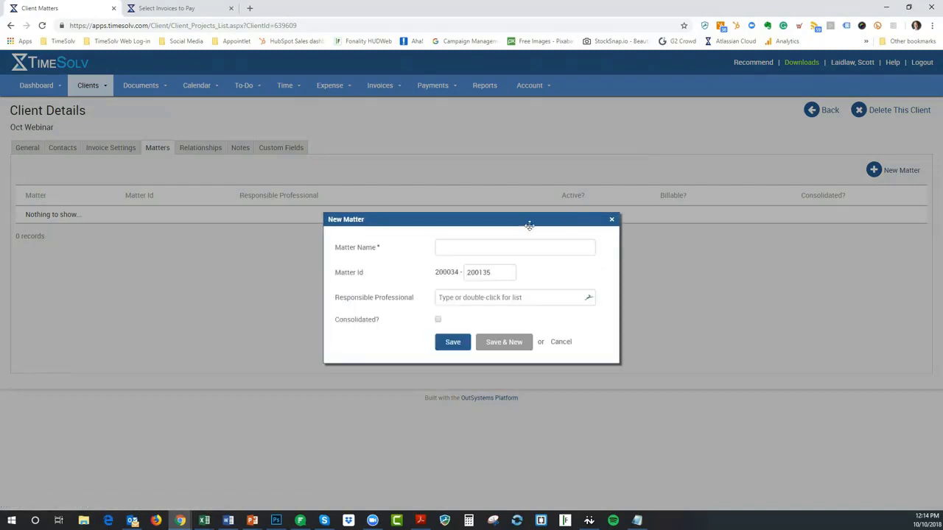
text(Oct Webinar 1)
click(451, 343)
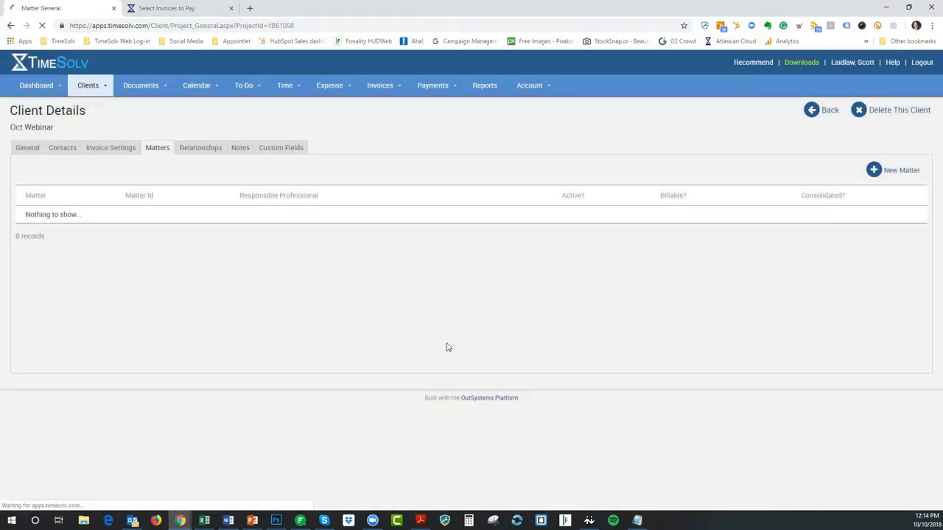
click(63, 148)
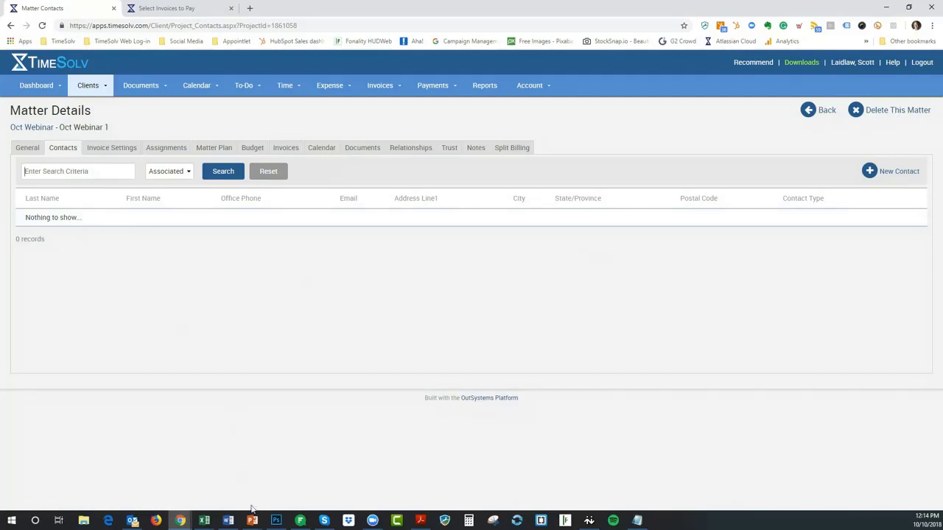
mouse_move(252, 516)
click(269, 482)
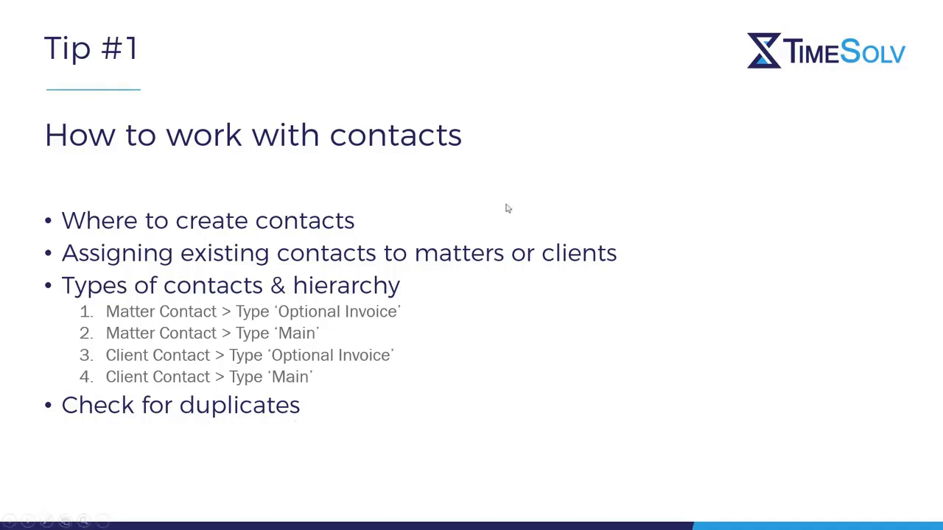
key(Escape)
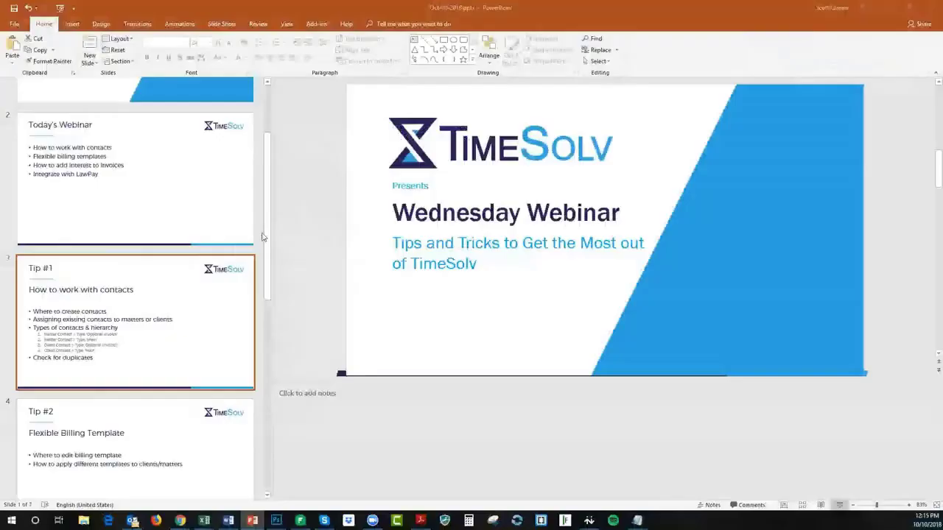
click(886, 8)
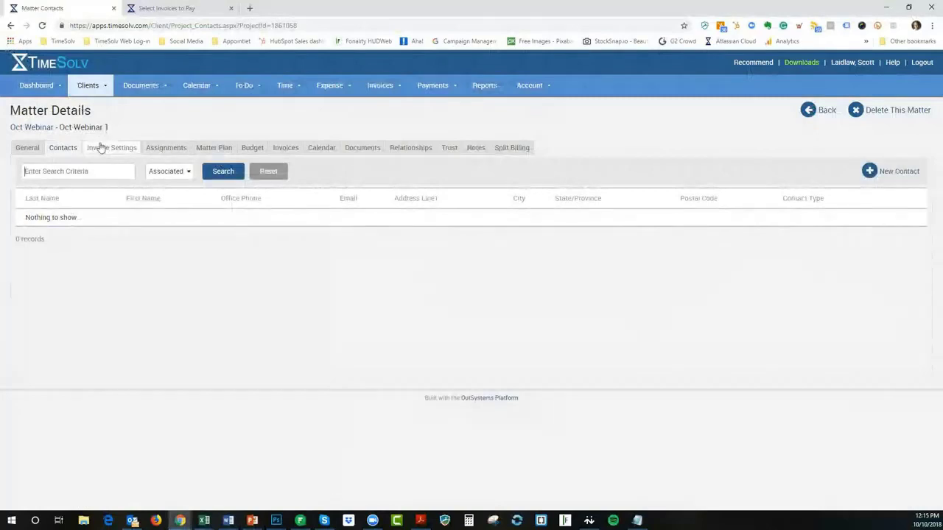
Go to the Oct Webinar 1 matter's Contacts and search with the filter set to All
click(43, 129)
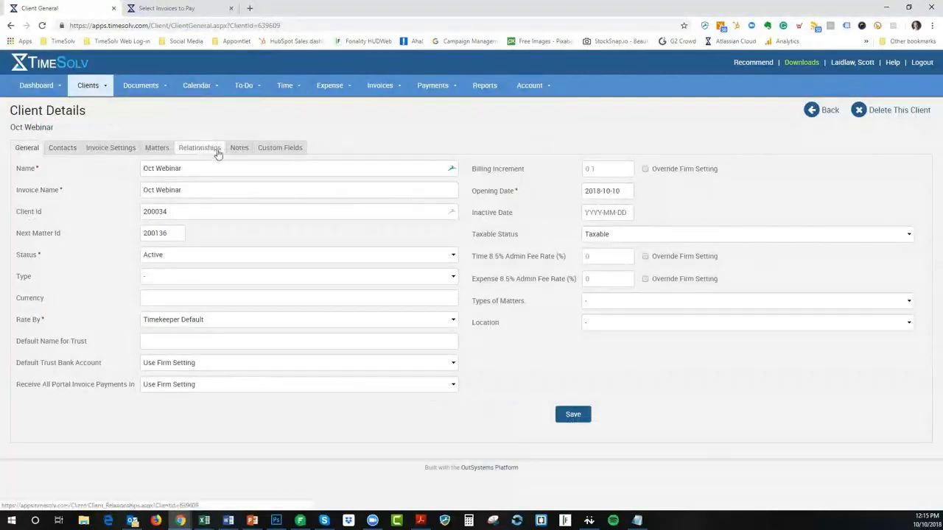
click(150, 151)
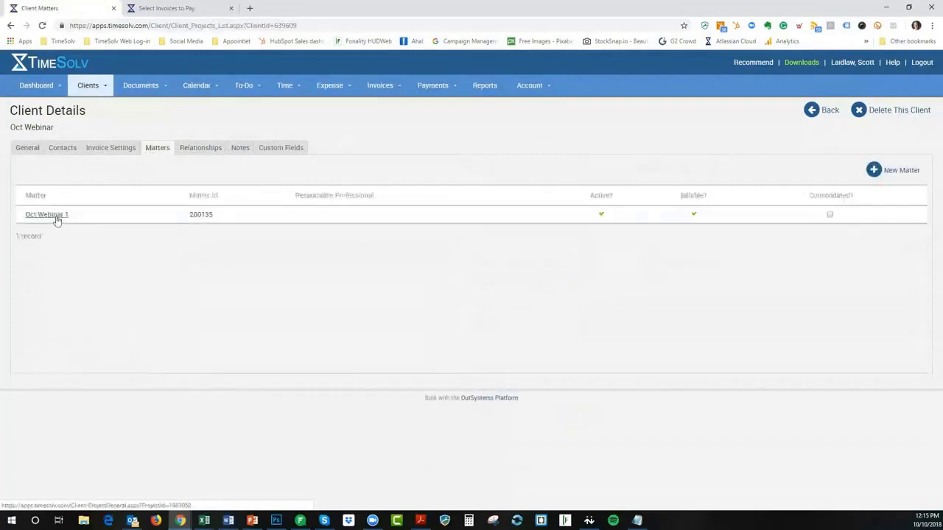
click(51, 216)
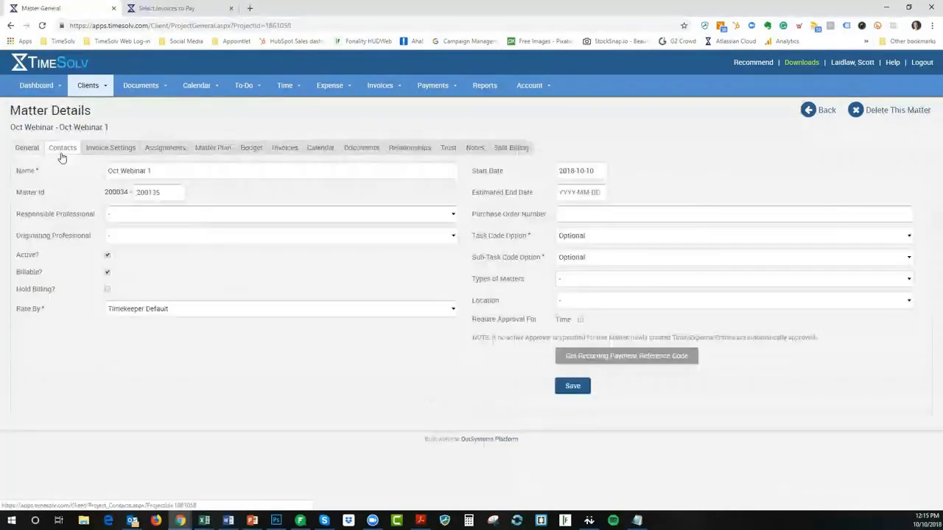
click(62, 150)
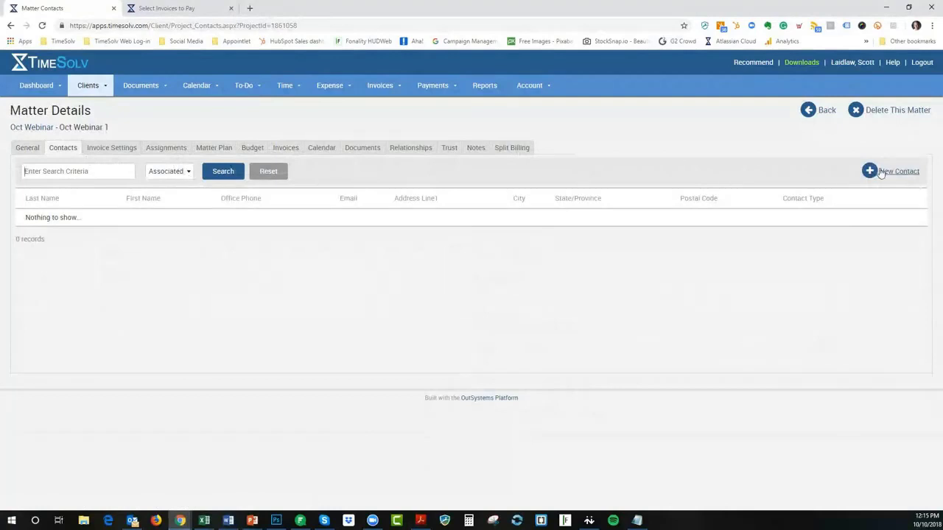
click(173, 171)
click(173, 193)
click(222, 174)
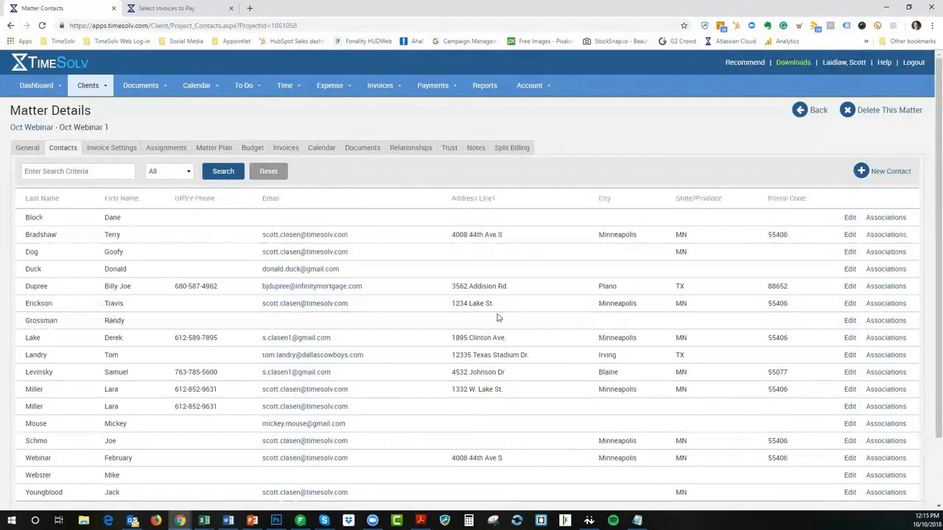
Open the main contact's associations and clear the 'october' search to list every client and matter
click(884, 322)
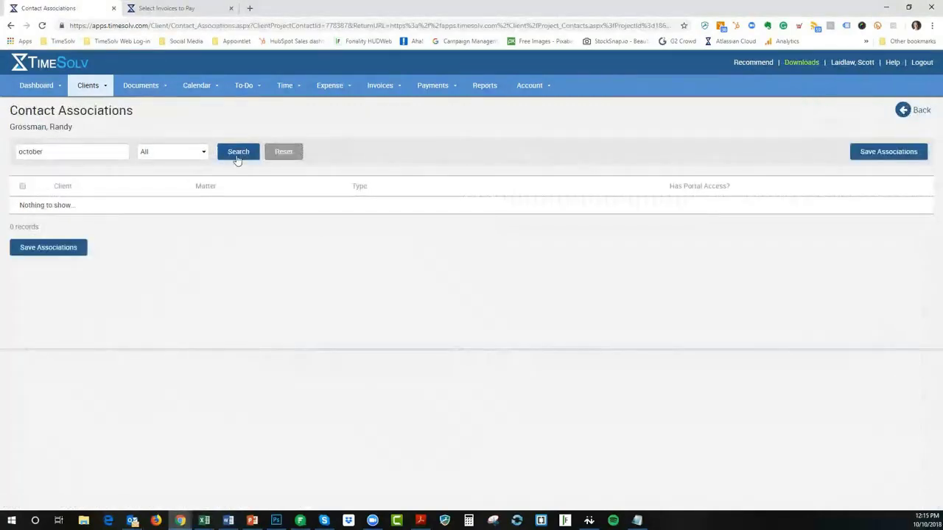
drag(63, 152, 9, 159)
key(BackSpace)
key(Return)
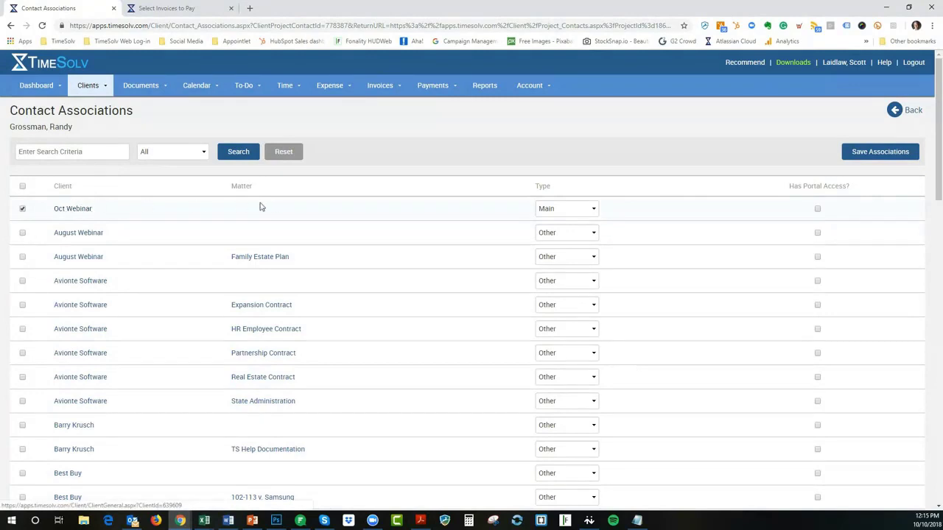
Save the contact's associations and move to the second page of the list
click(896, 152)
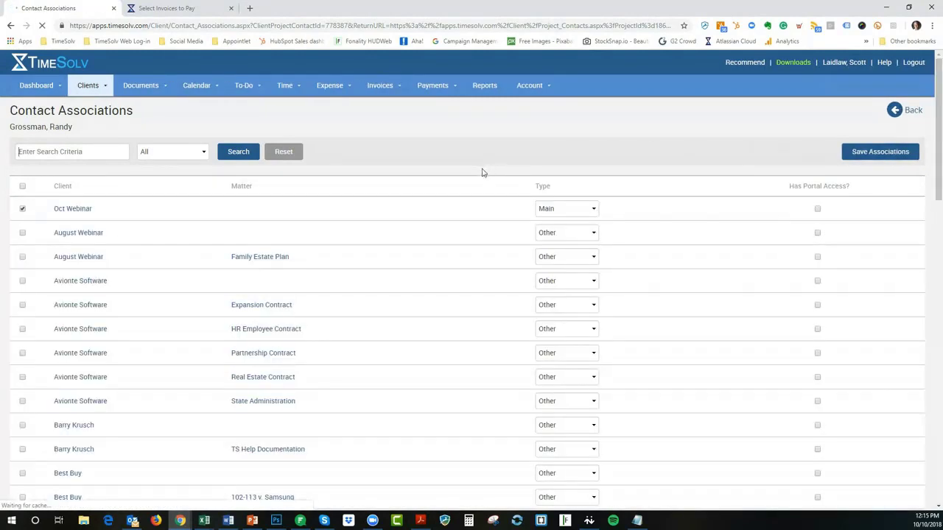
scroll(402, 245, down, 5)
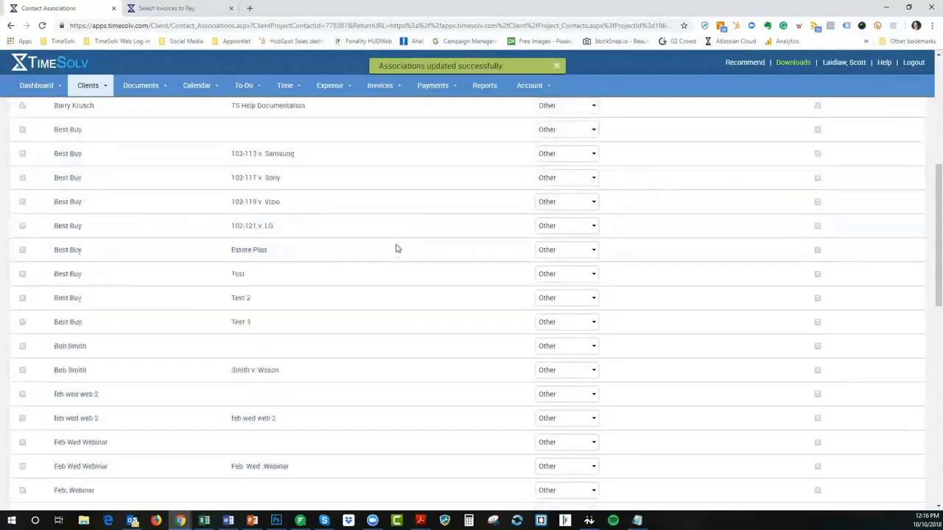
scroll(396, 248, down, 8)
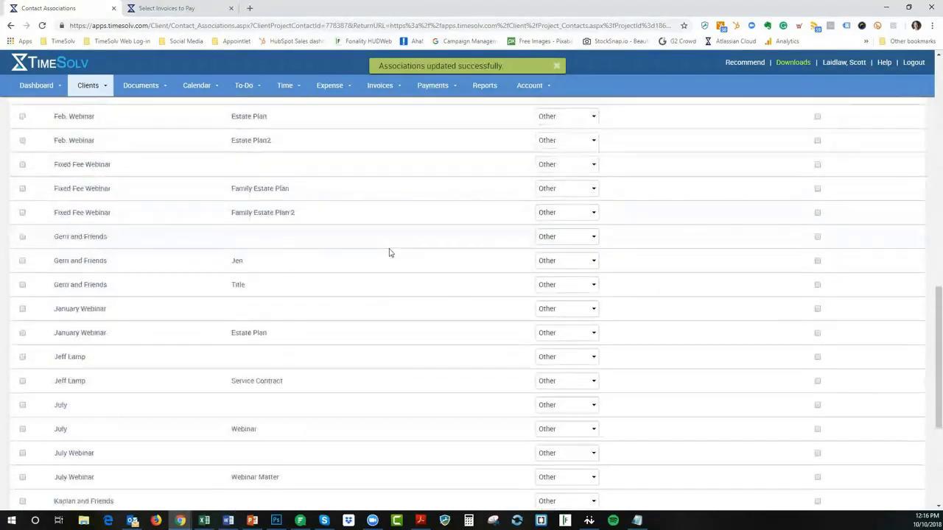
scroll(378, 258, down, 2)
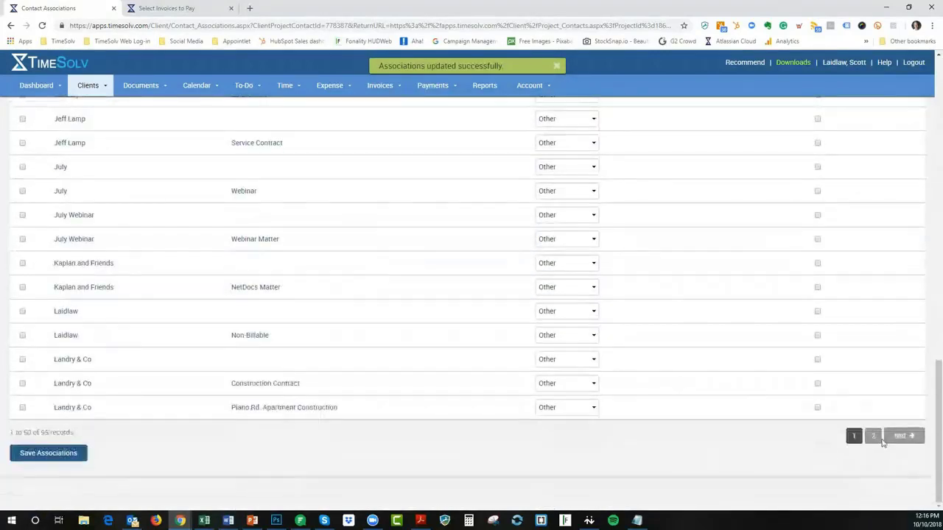
click(875, 438)
scroll(305, 278, up, 4)
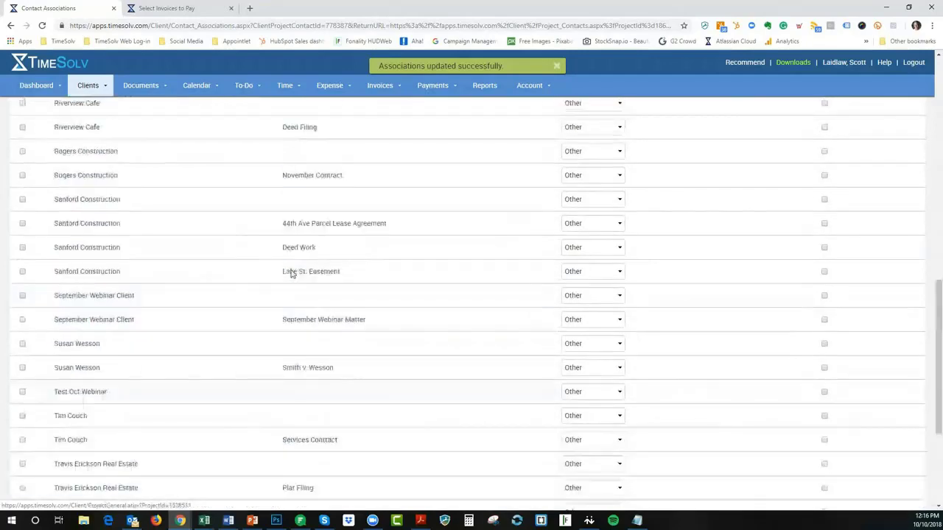
scroll(291, 273, up, 5)
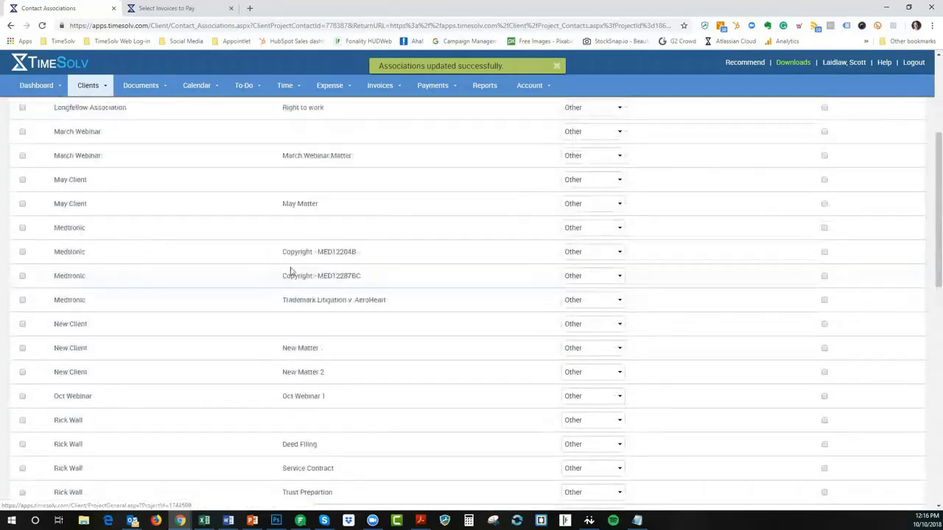
scroll(185, 329, down, 1)
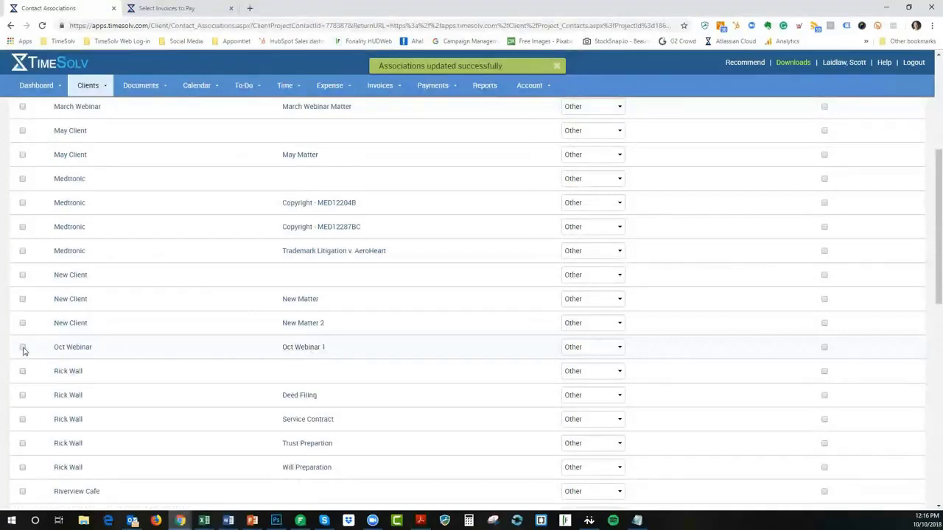
Set Oct Webinar 1 to Main, save, and filter the list to Associated Only
click(615, 354)
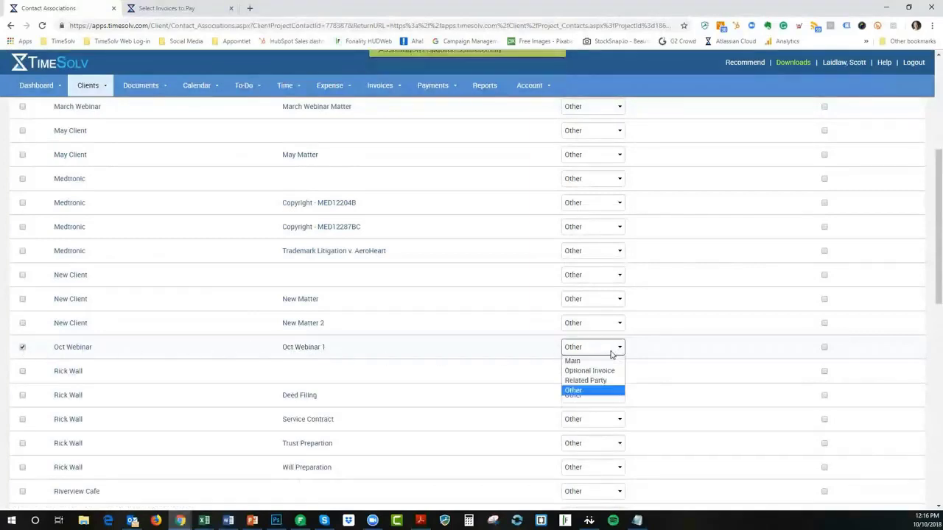
click(610, 362)
scroll(589, 383, down, 12)
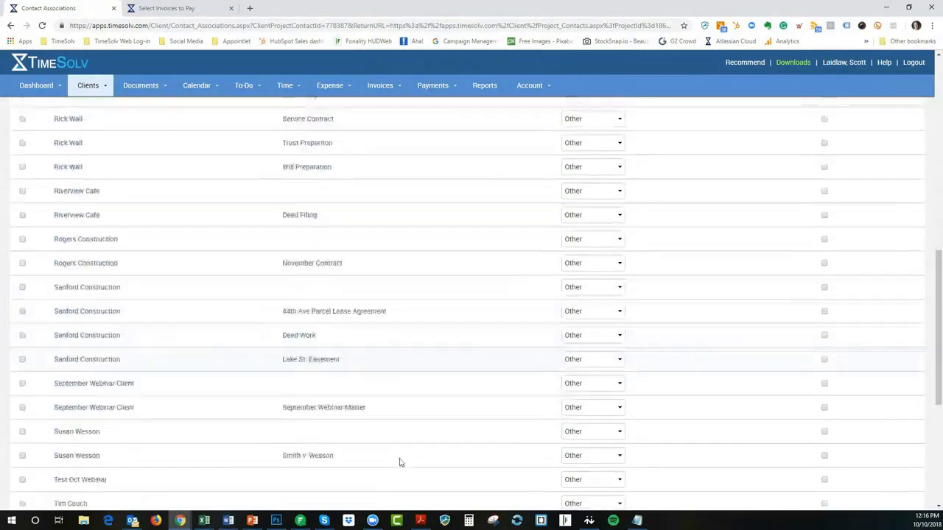
click(65, 455)
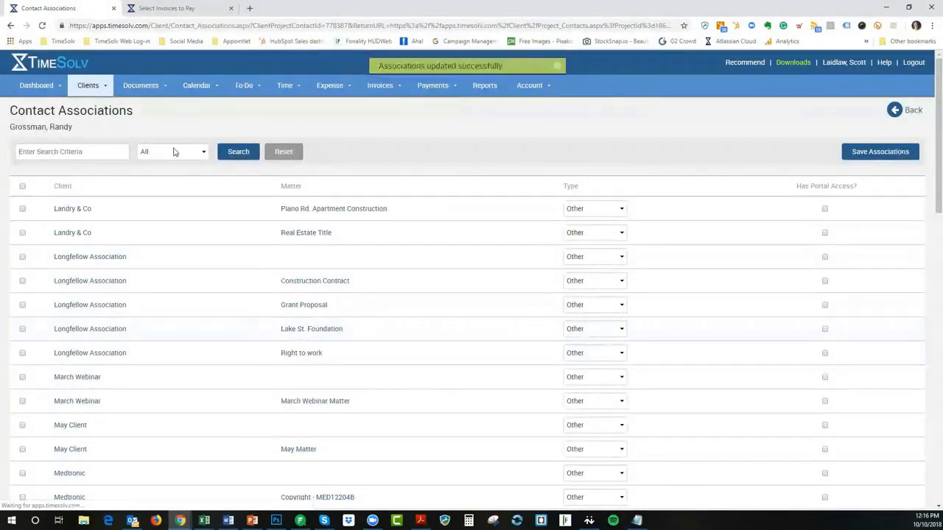
click(172, 151)
click(169, 175)
click(235, 151)
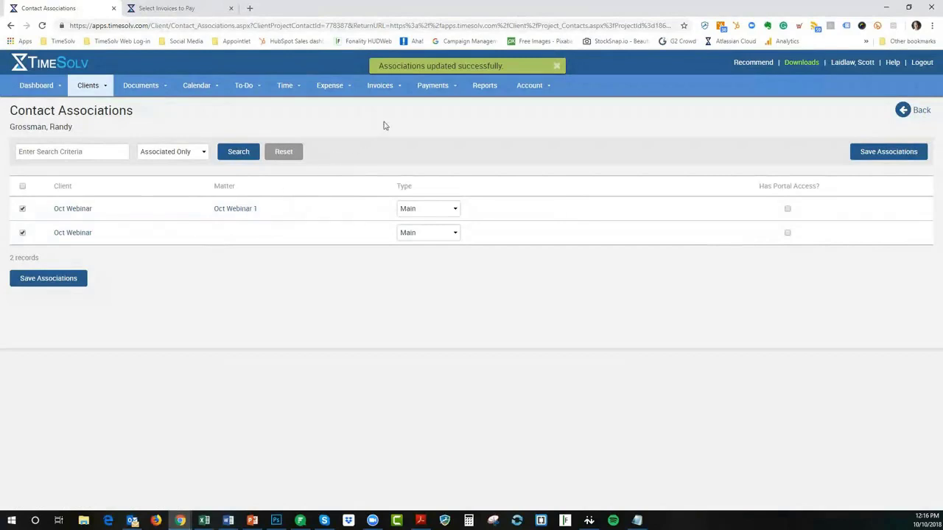
Find Oct Webinar on page 2 of Clients & Matters and view its Contacts tab
mouse_move(80, 87)
click(82, 105)
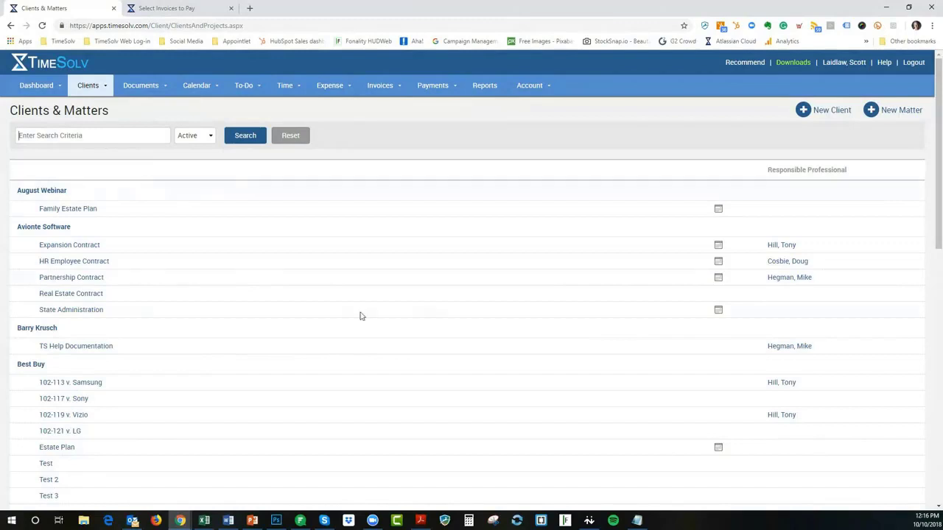
scroll(911, 301, down, 15)
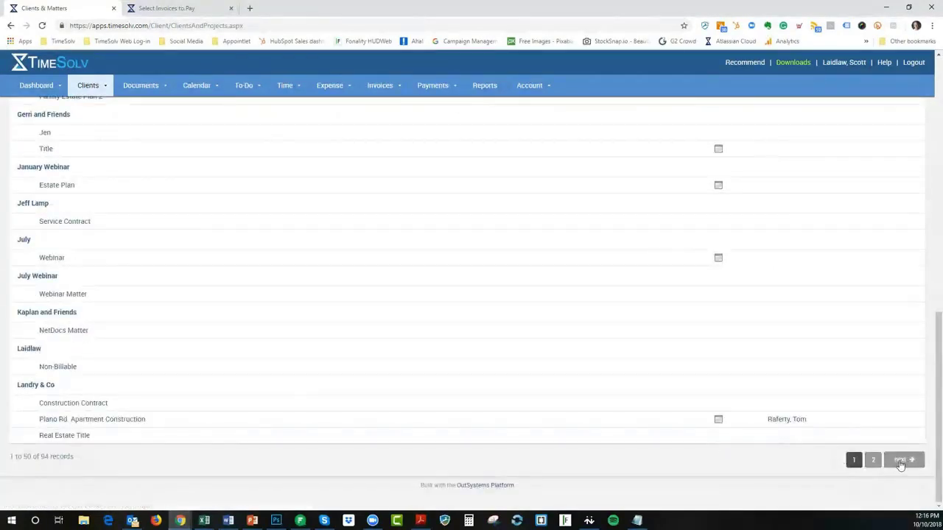
click(901, 461)
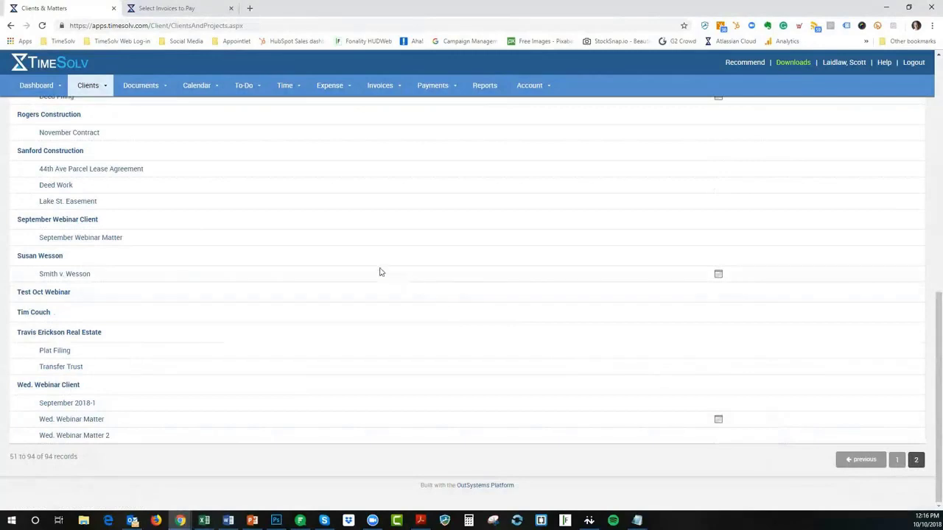
scroll(238, 257, up, 4)
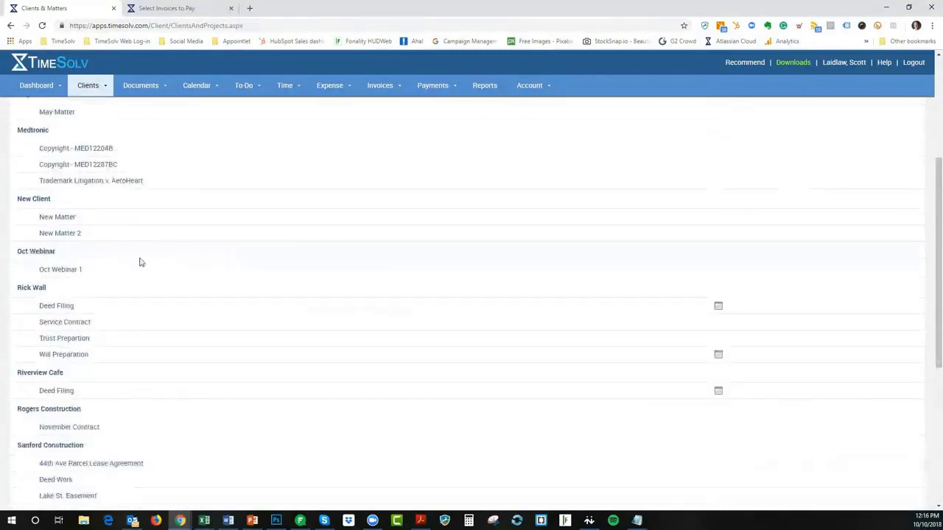
click(48, 256)
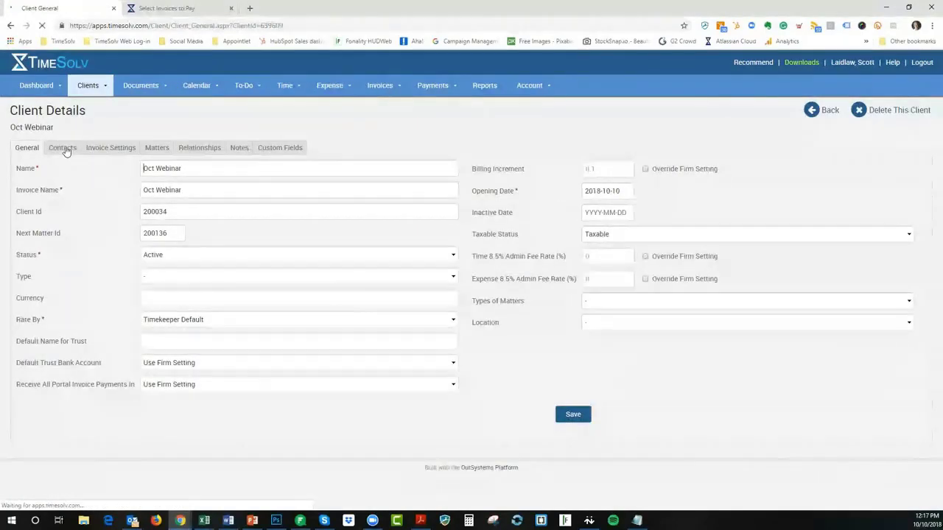
click(66, 150)
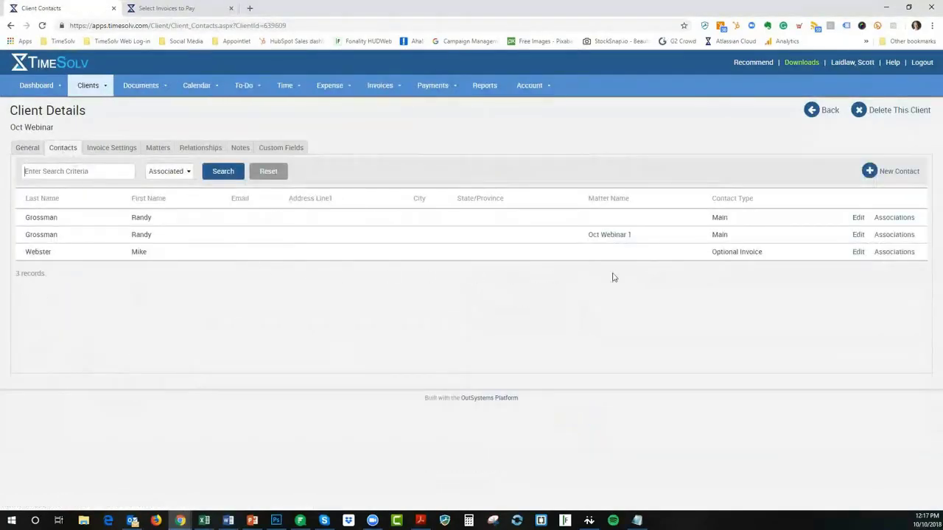
click(858, 235)
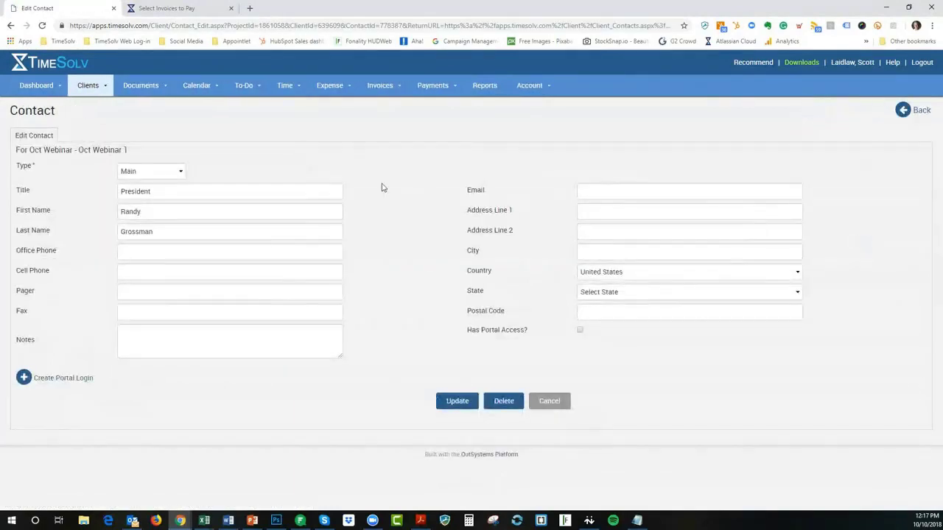
click(158, 174)
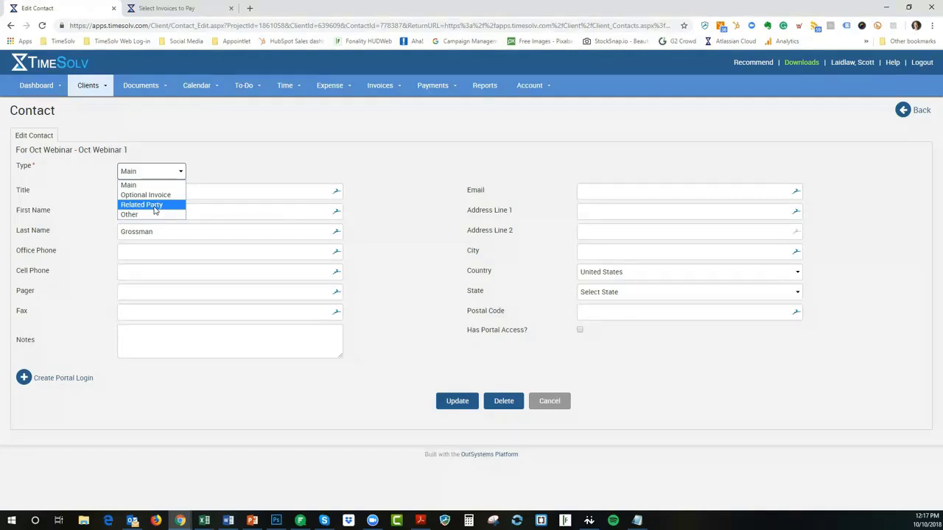
click(316, 152)
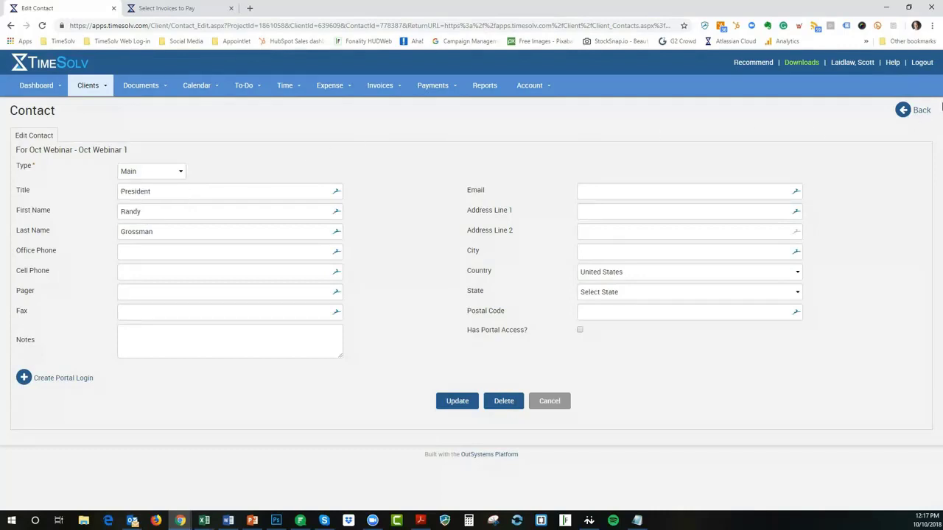
click(922, 110)
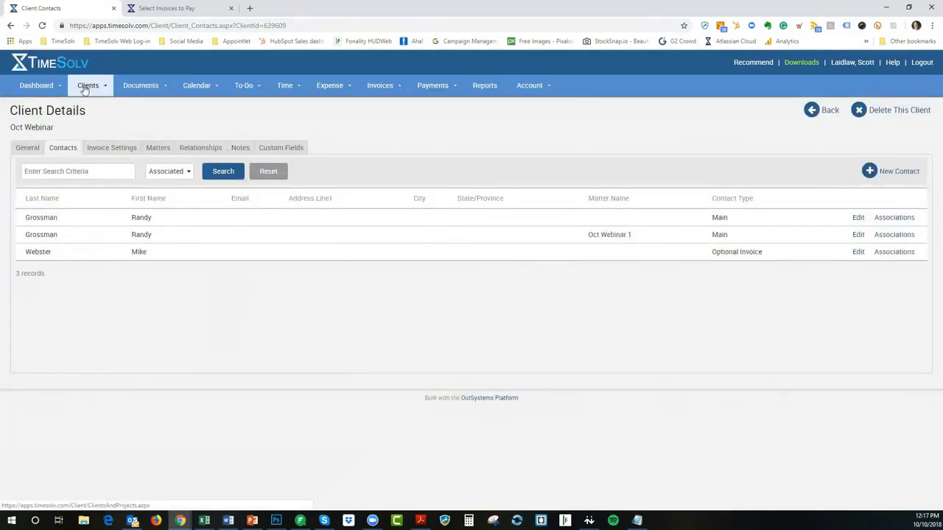
Open the Potentially Duplicate Contacts pair and review each duplicate's associations
mouse_move(85, 89)
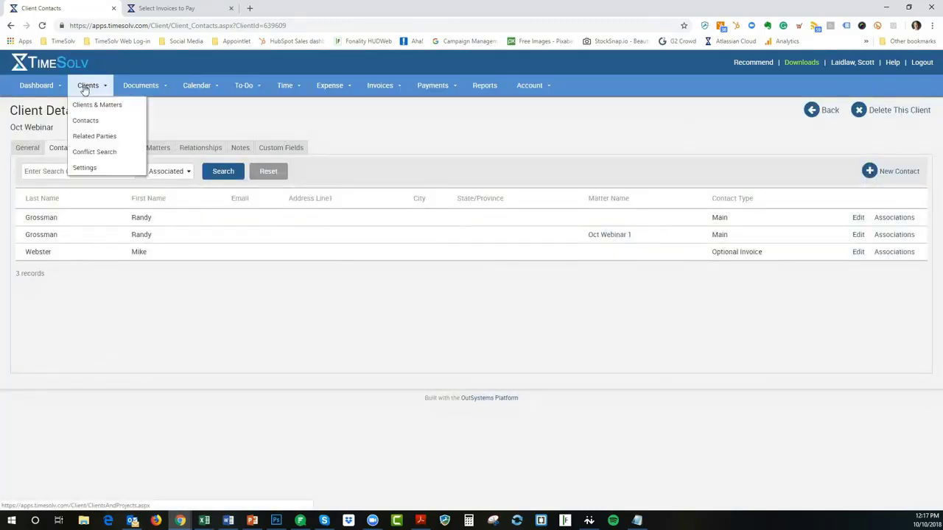
click(87, 126)
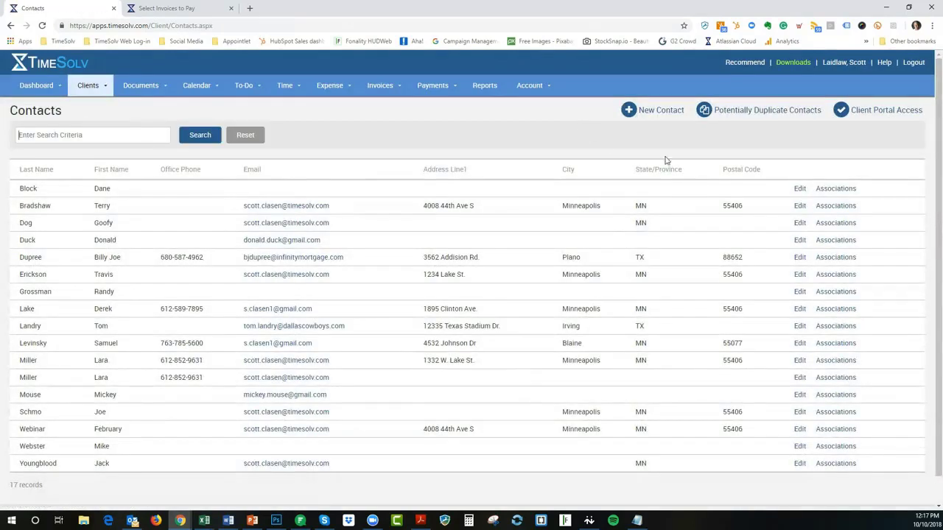
click(758, 113)
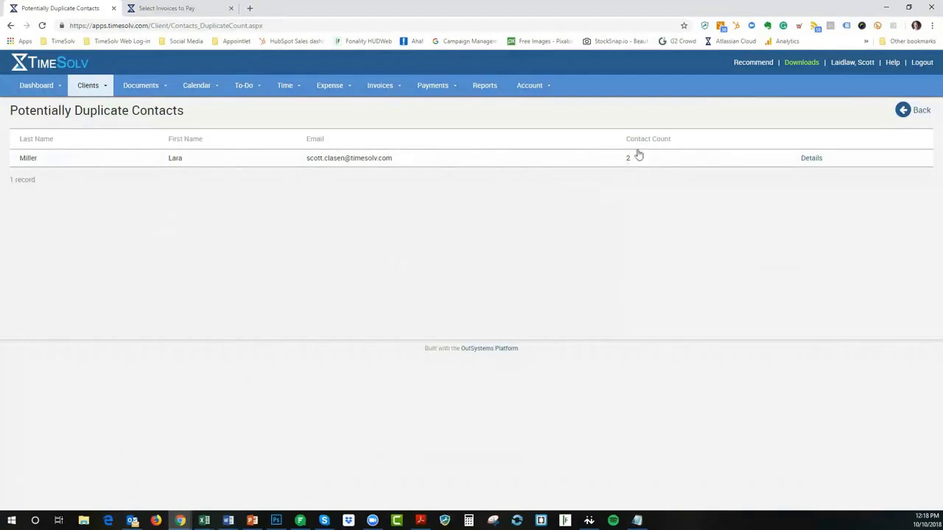
click(812, 159)
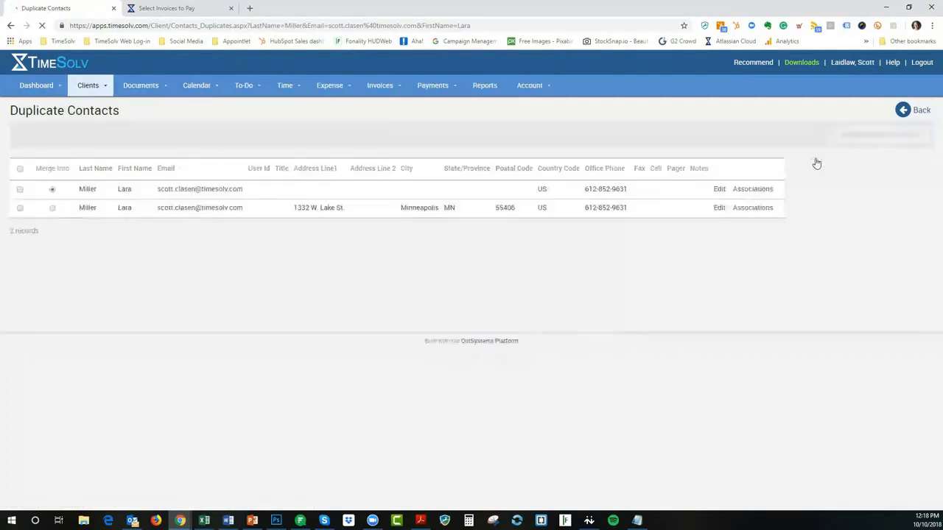
click(764, 190)
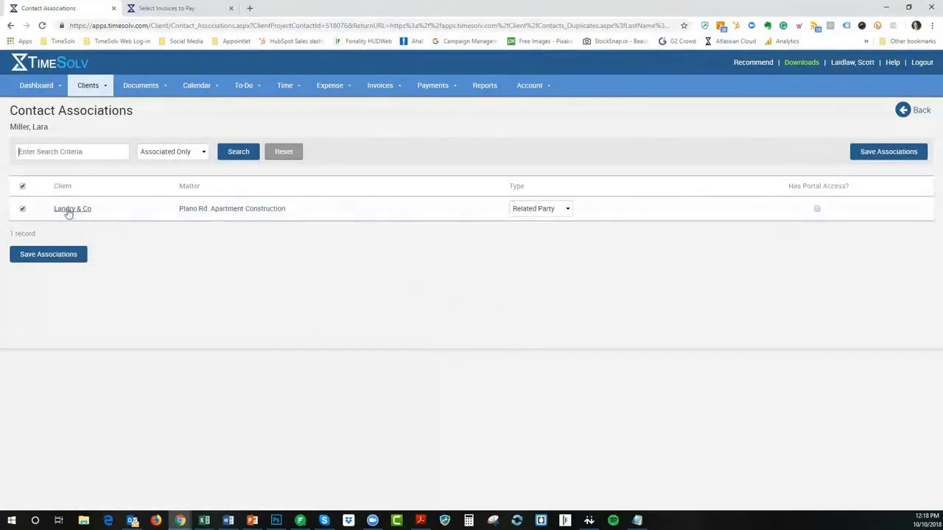
click(921, 112)
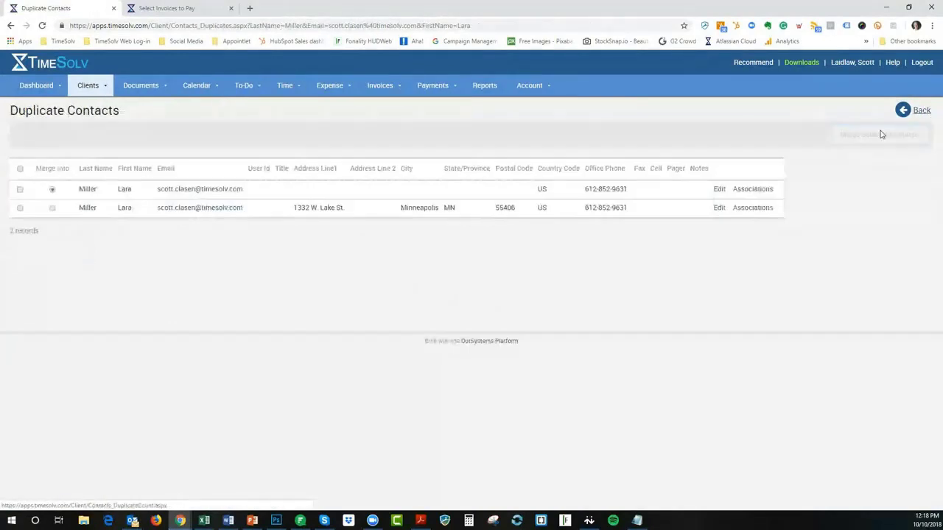
click(745, 210)
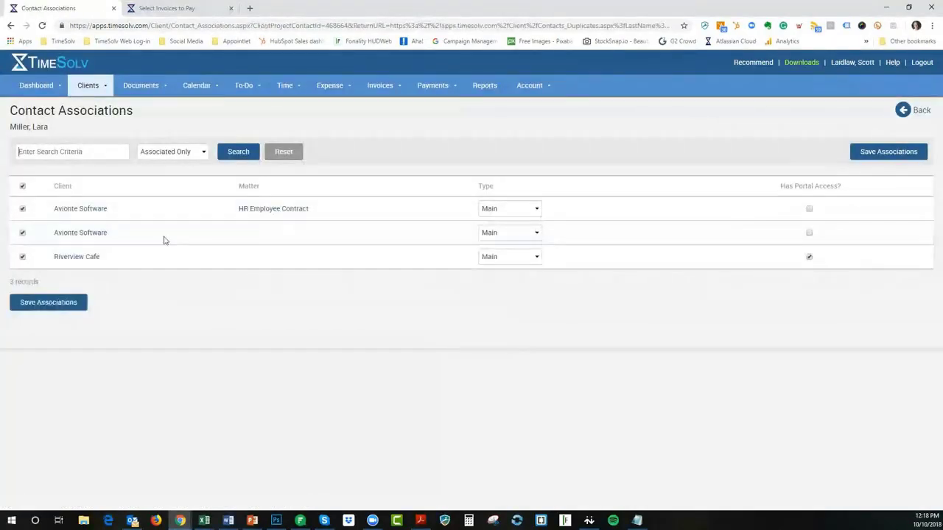
click(918, 110)
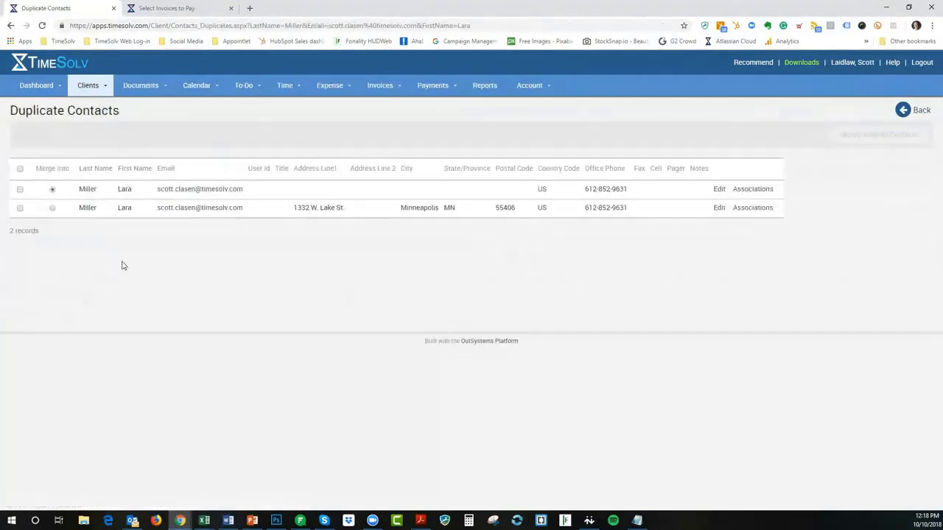
Tick both duplicates, back out without merging, and bring the PowerPoint deck forward
click(20, 190)
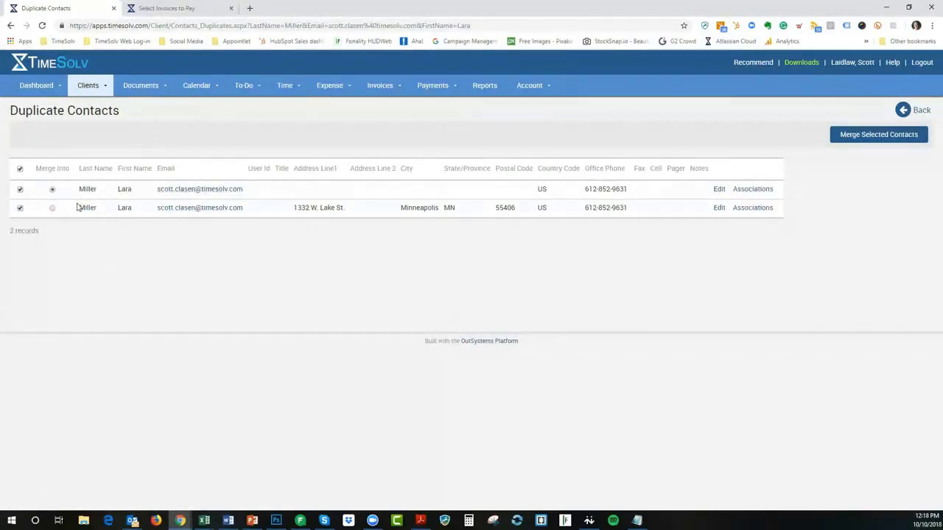
click(53, 208)
click(917, 111)
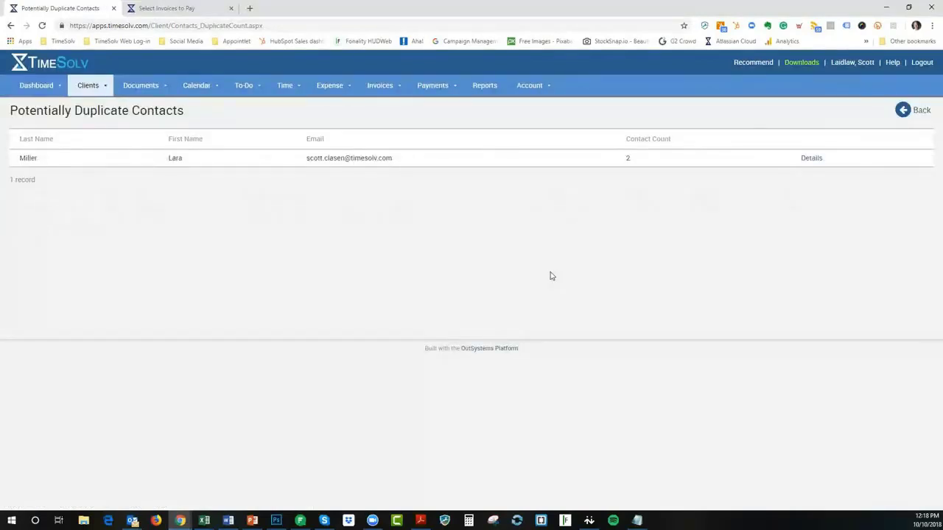
click(917, 111)
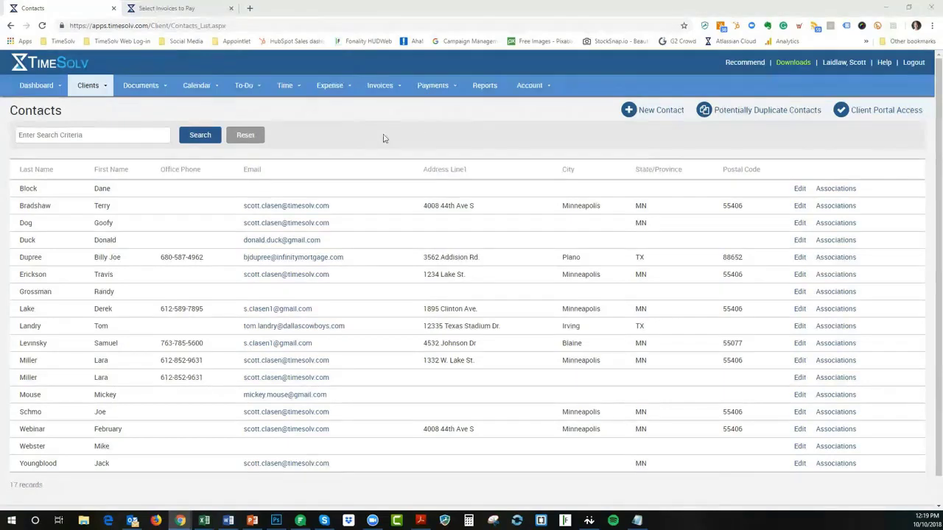
click(251, 522)
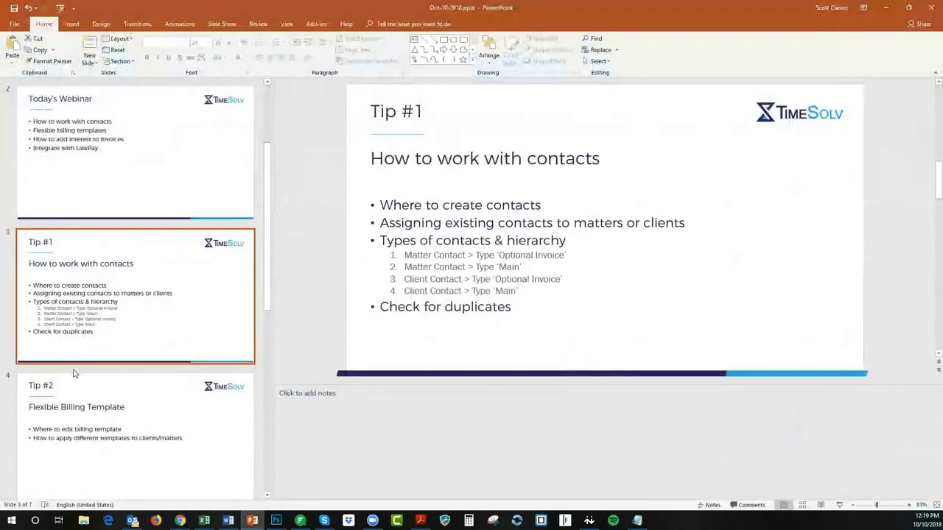
Minimize PowerPoint to show TimeSolv's 17-record Contacts list again
click(888, 8)
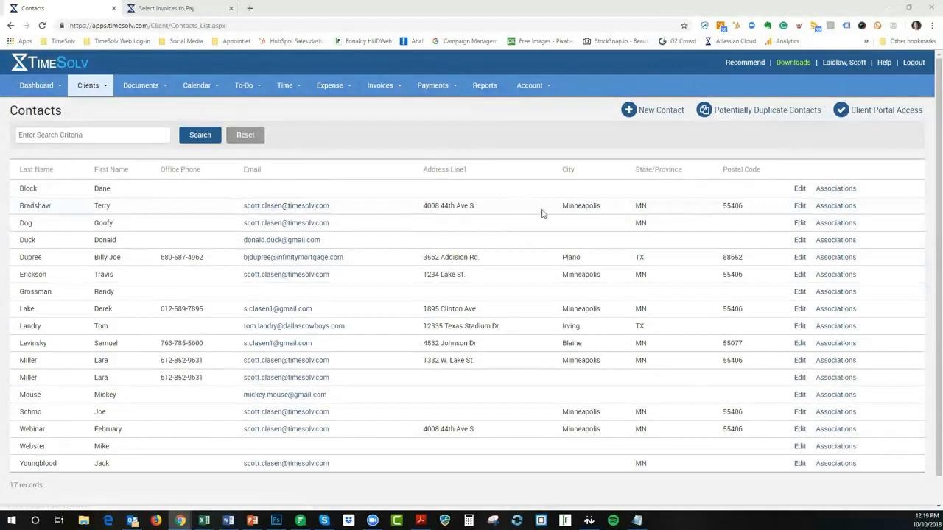
Review the Lake St. Foundation matter's Invoice Settings, then return to Clients & Matters
mouse_move(93, 88)
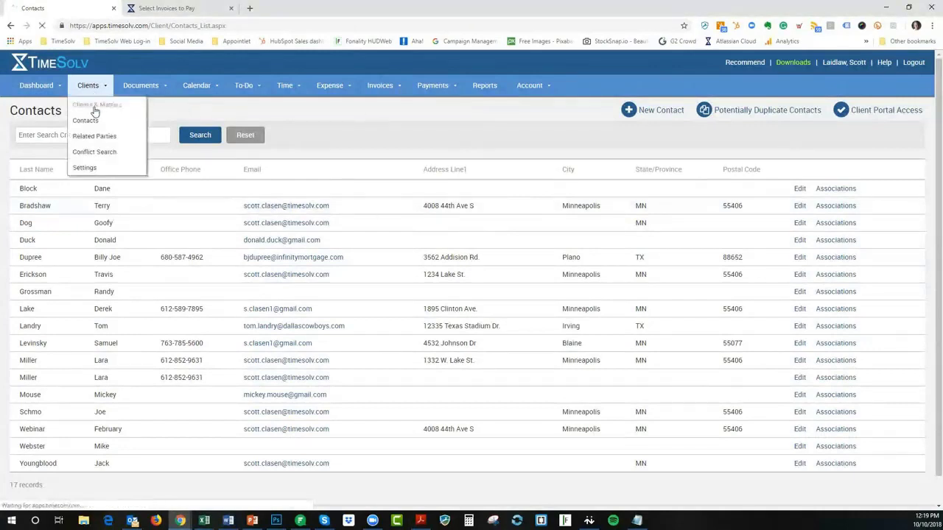
click(95, 111)
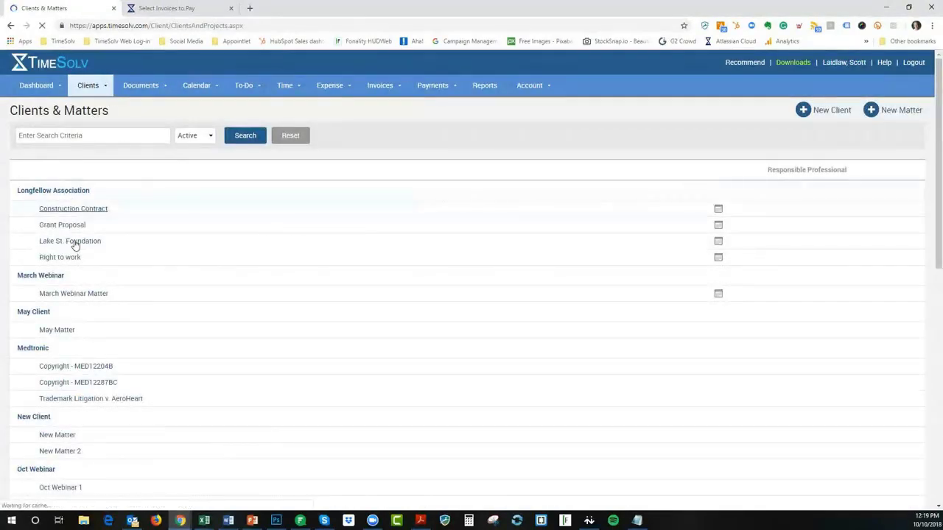
click(75, 243)
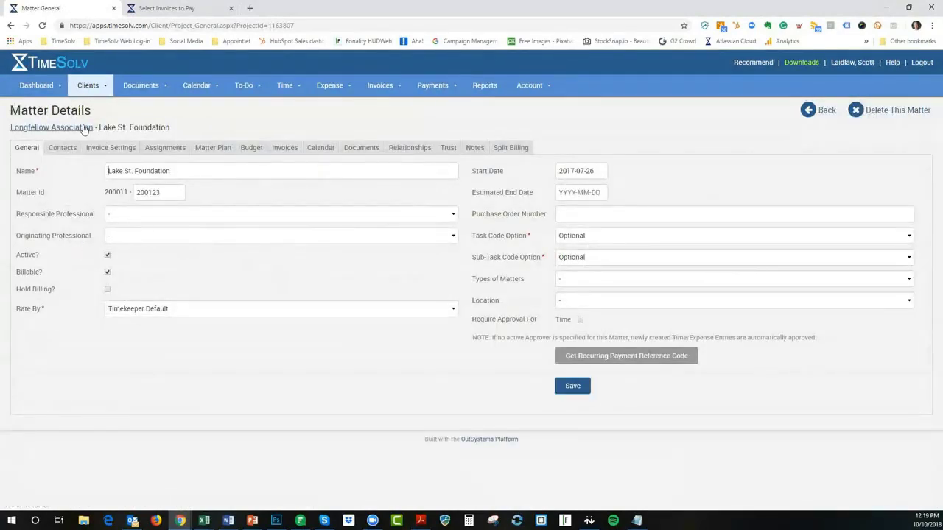
click(102, 152)
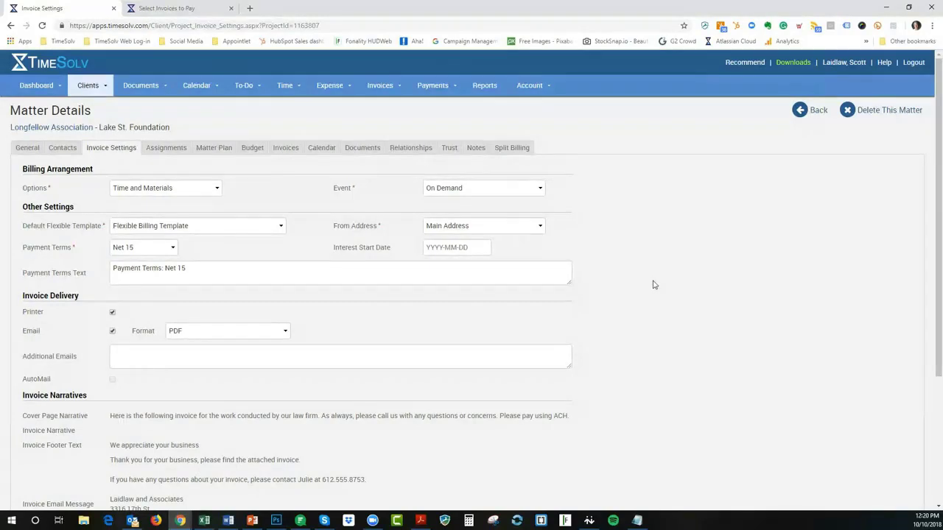
click(806, 110)
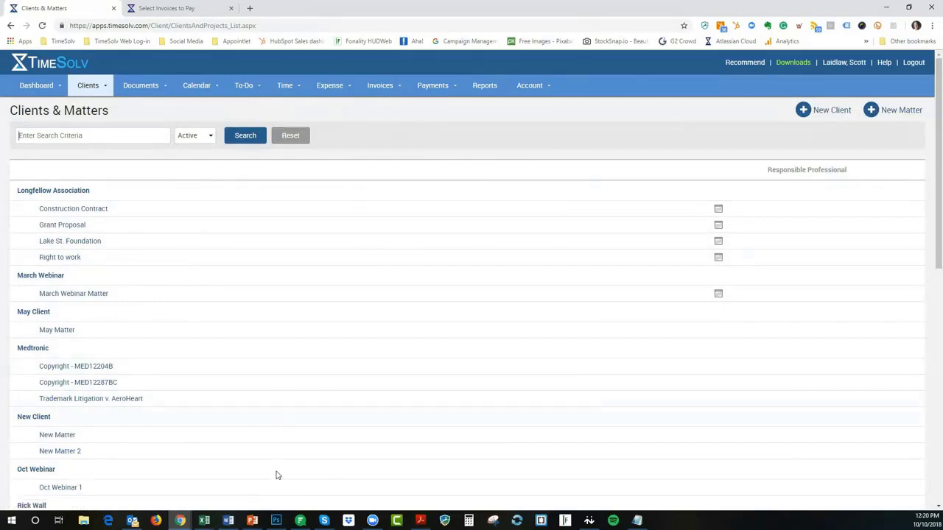
Present the deck full screen with Duplicate Slide Show and advance to the Flexible Billing Template slide
click(249, 522)
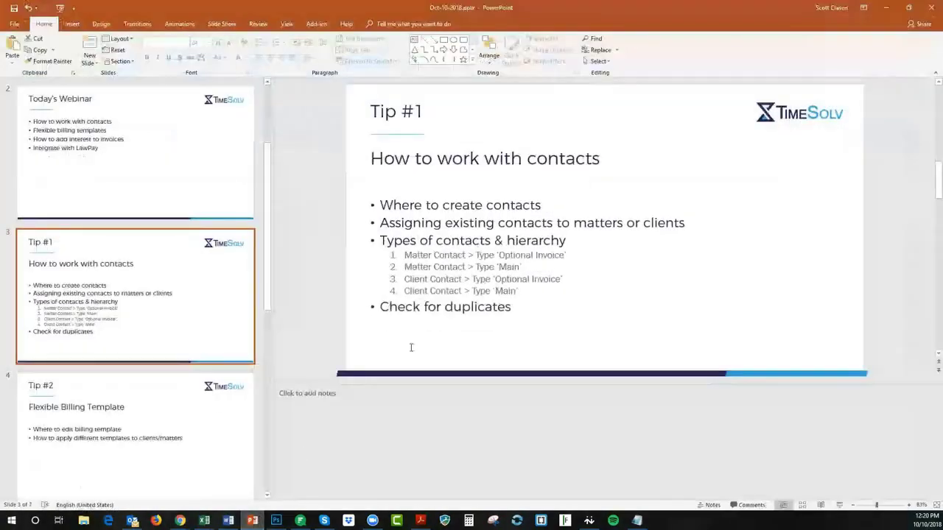
click(839, 505)
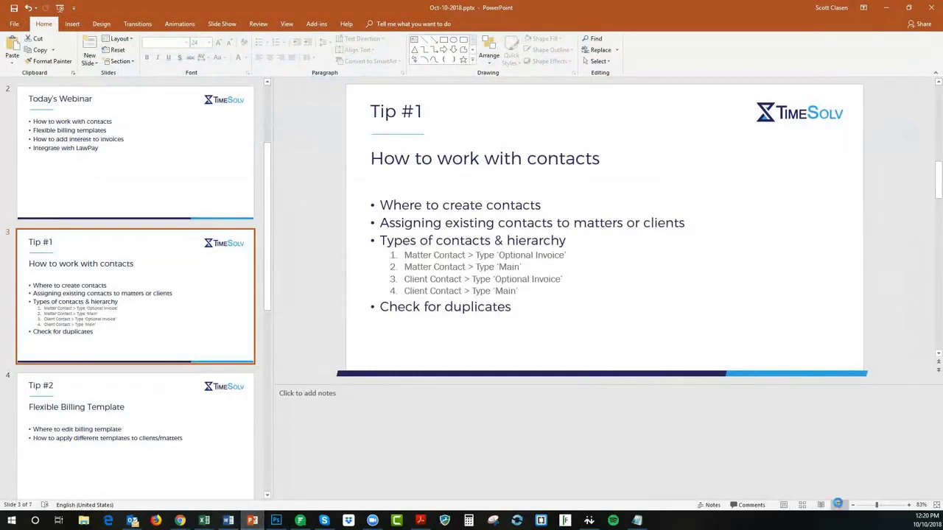
click(844, 507)
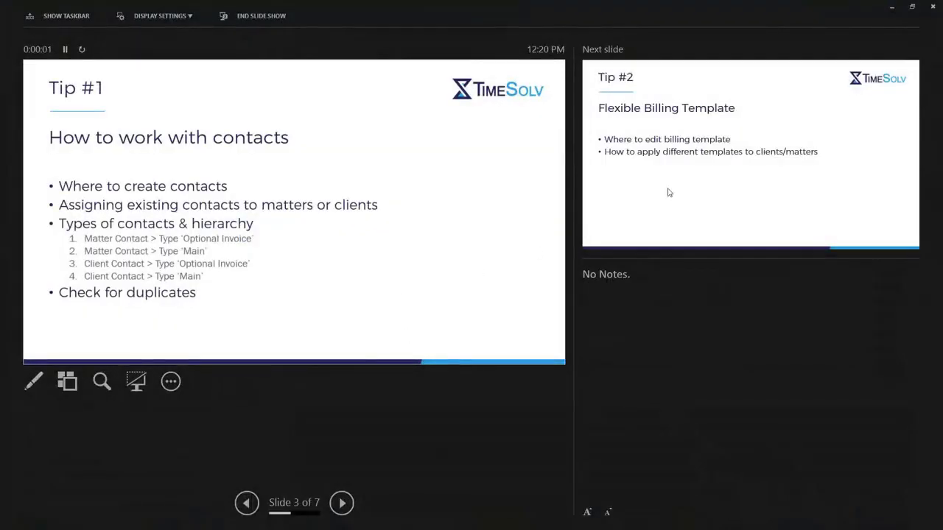
click(159, 16)
click(154, 36)
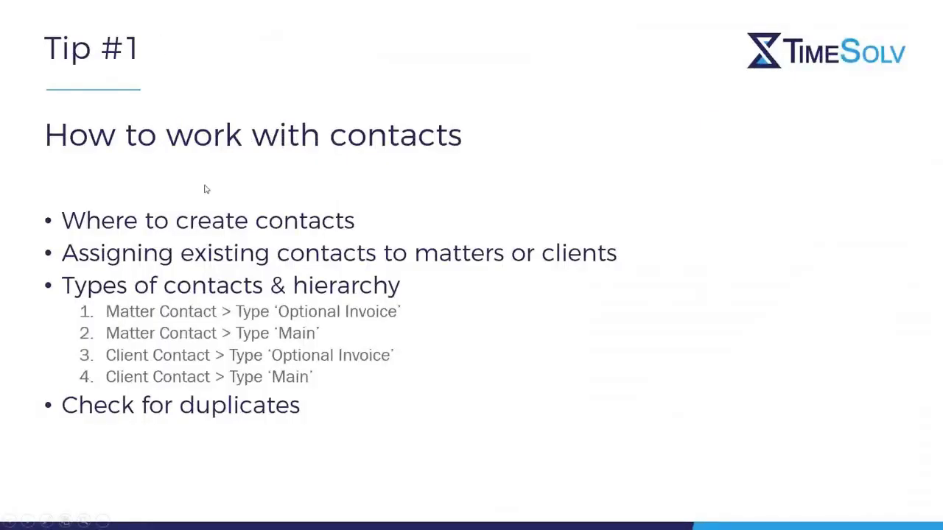
click(206, 189)
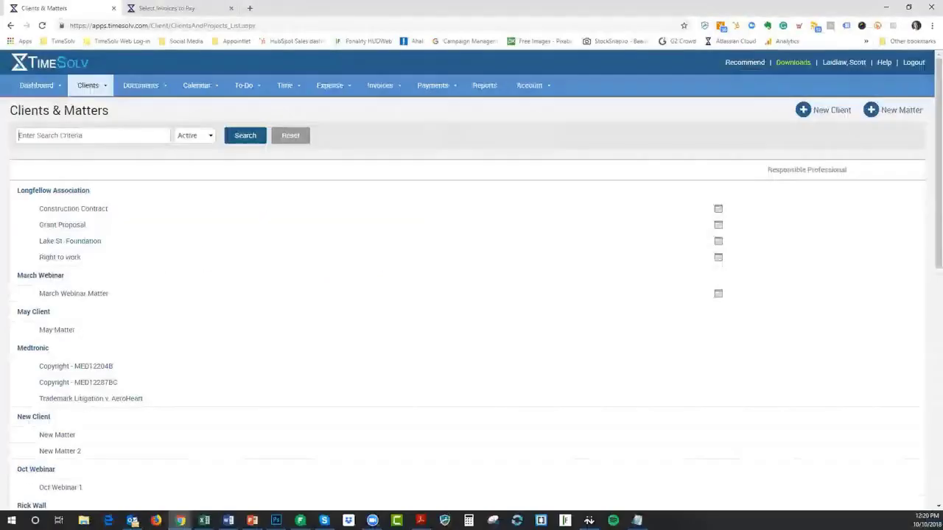
click(87, 86)
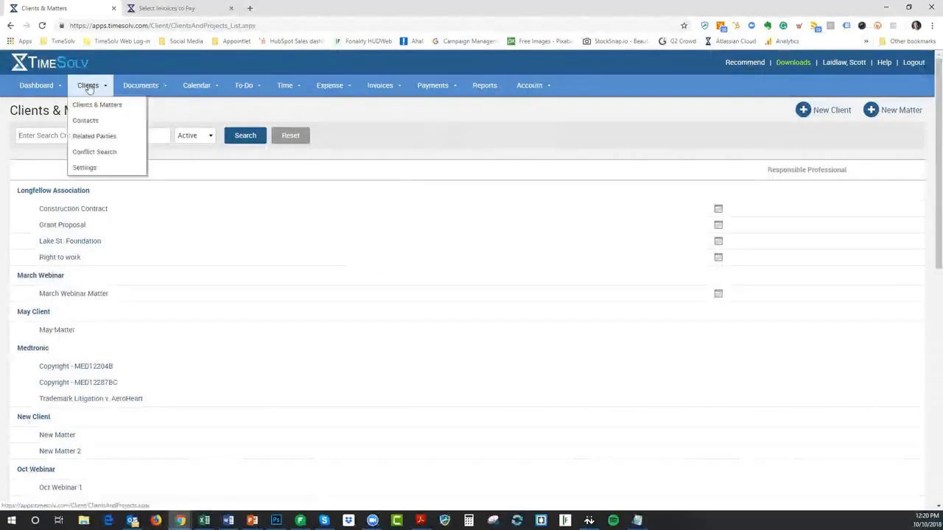
click(82, 169)
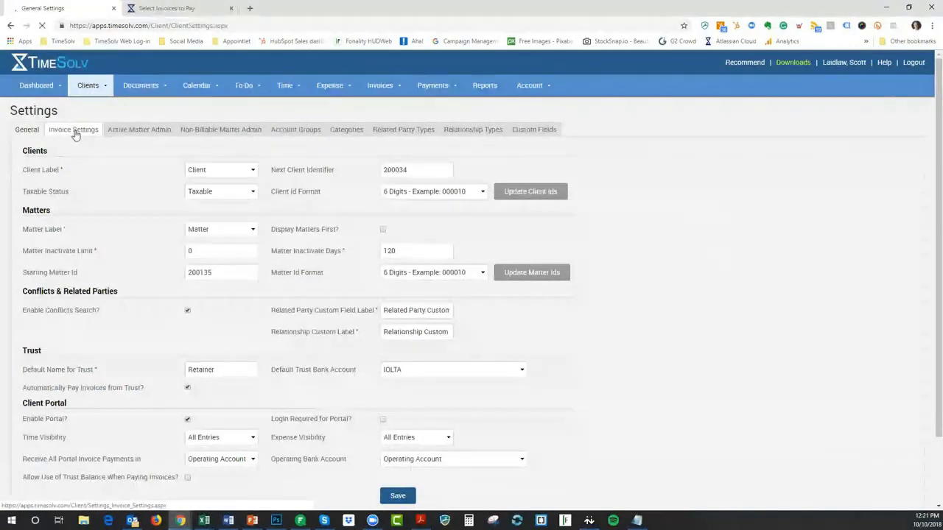
click(74, 131)
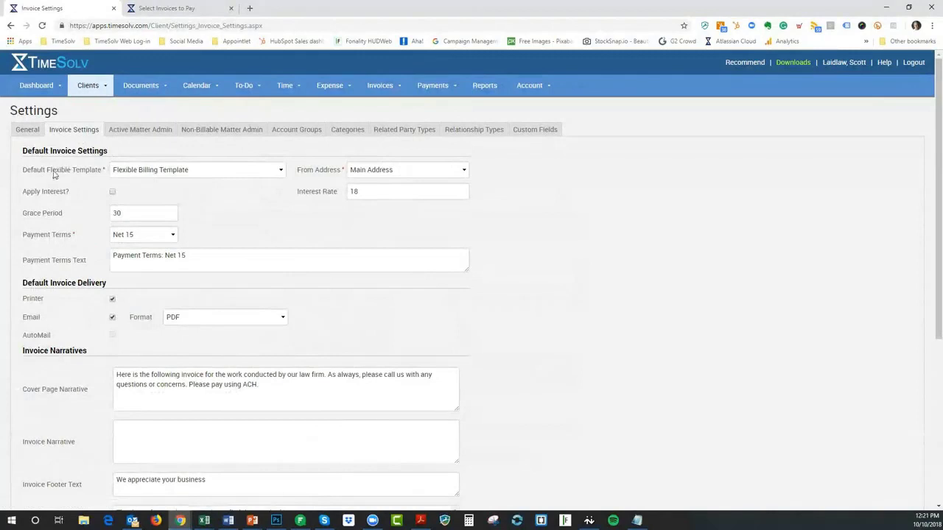
click(216, 173)
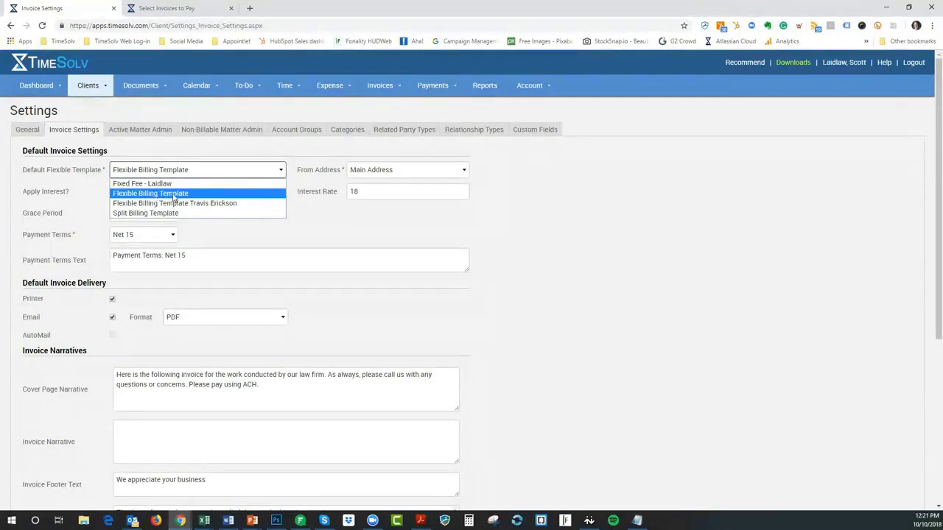
click(258, 151)
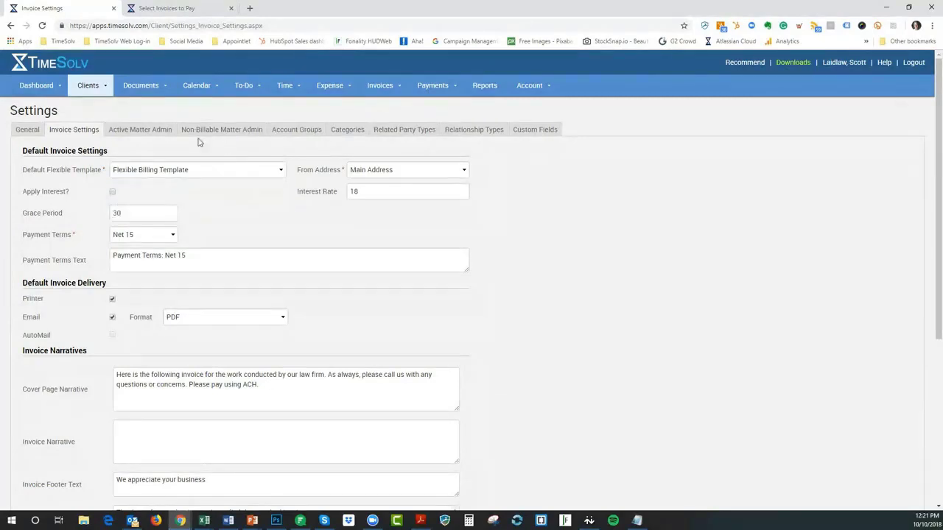
mouse_move(87, 87)
click(86, 105)
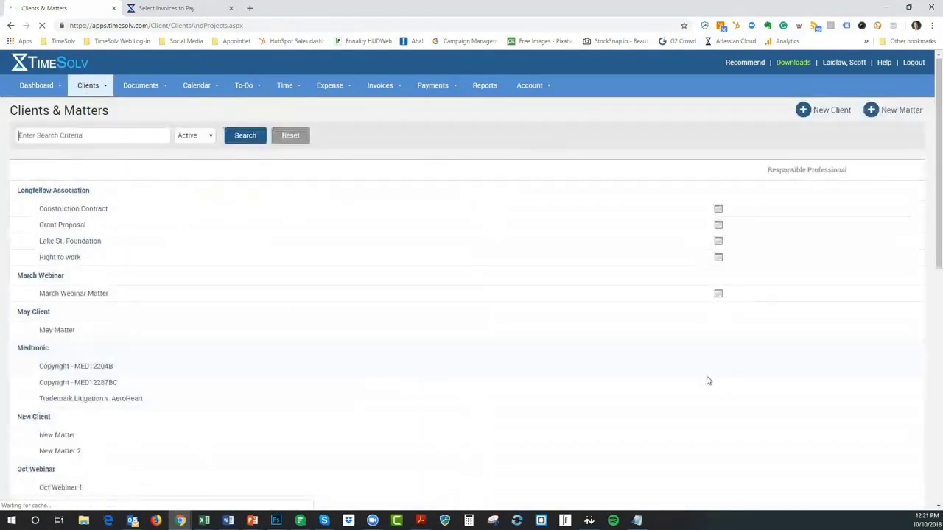
Save Split Billing Template as Oct Webinar's Default Flexible Template and view its matters
scroll(842, 386, down, 15)
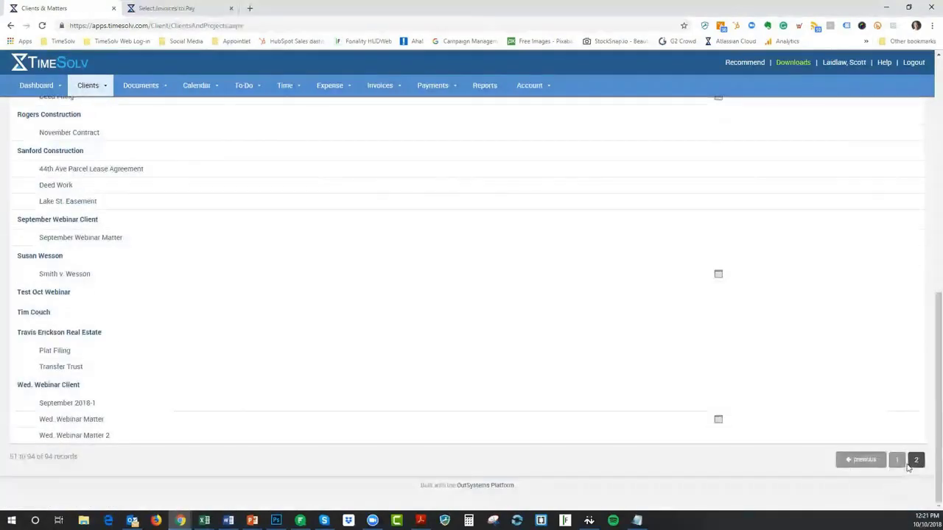
scroll(122, 307, up, 3)
scroll(123, 307, up, 2)
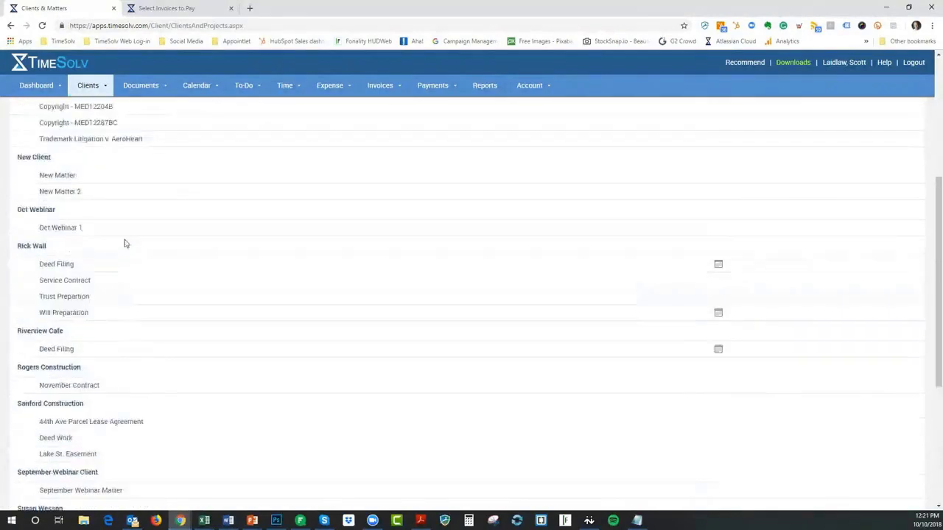
click(49, 302)
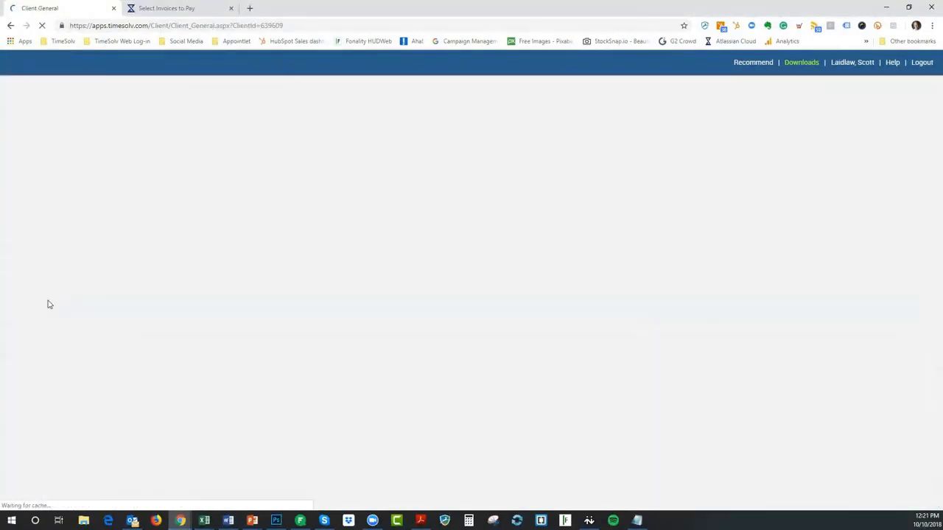
click(109, 148)
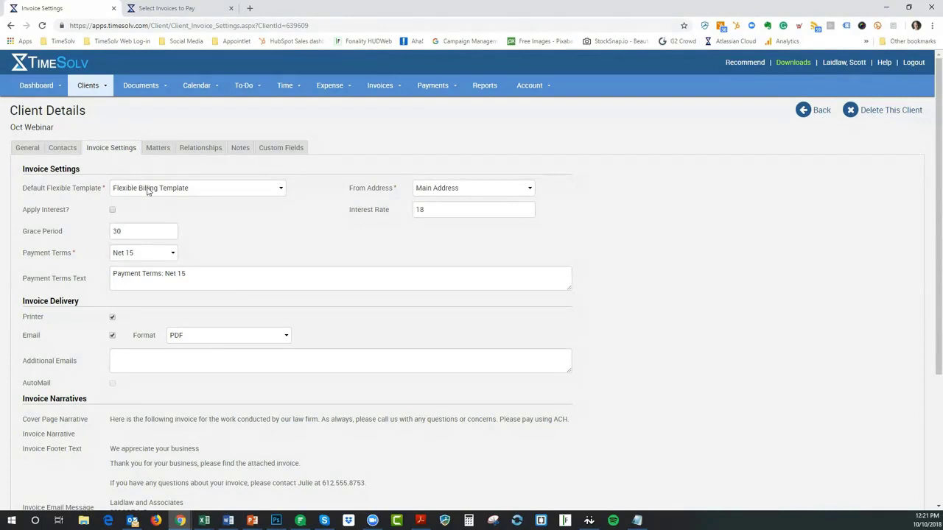
click(147, 189)
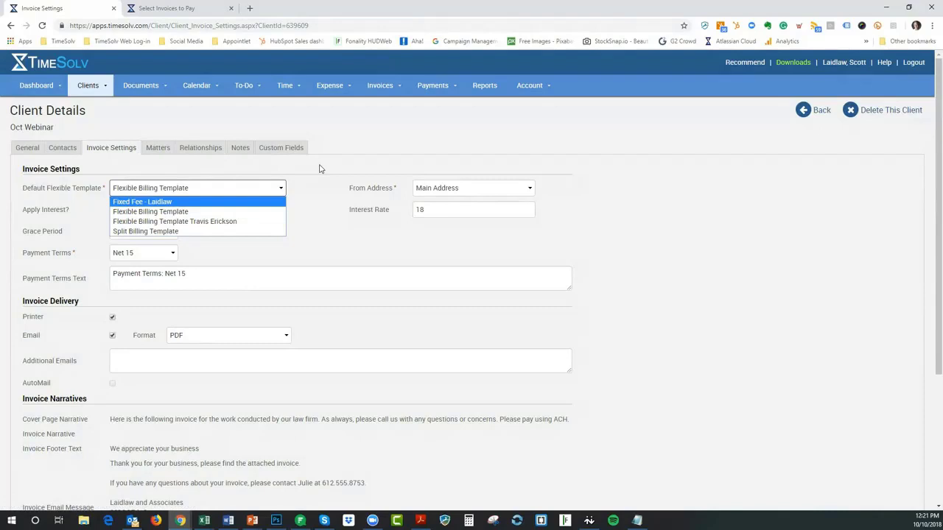
click(147, 231)
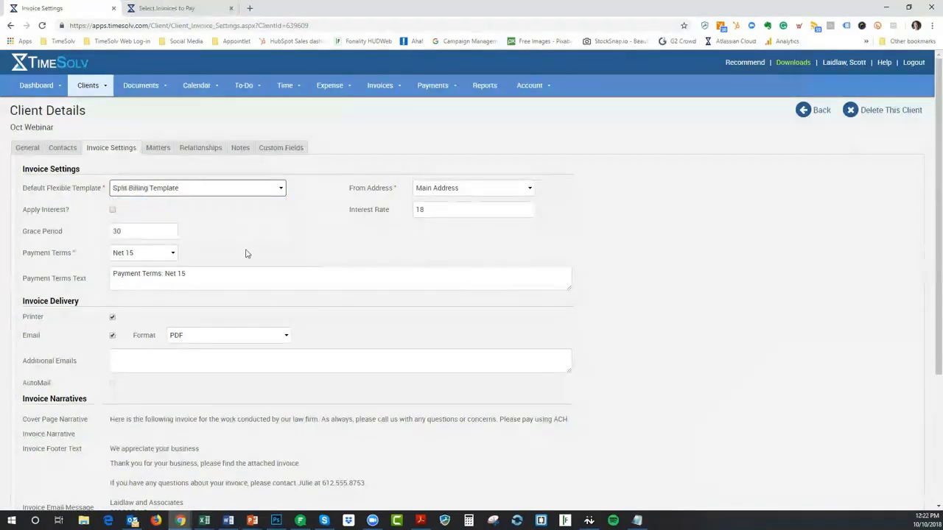
scroll(217, 303, down, 3)
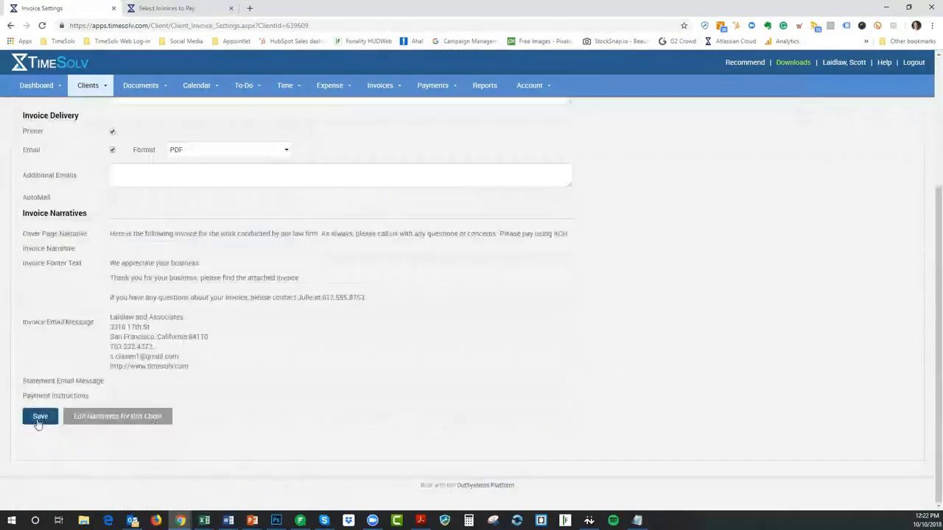
click(39, 417)
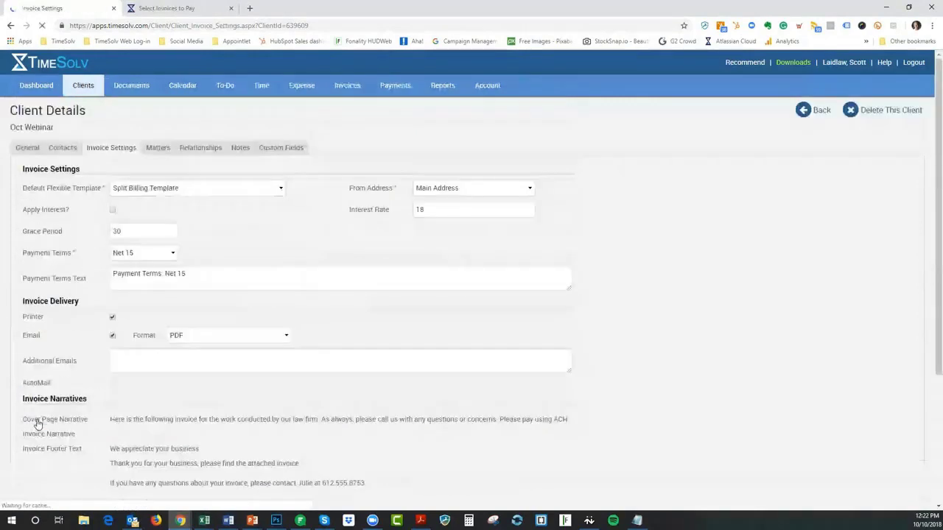
click(159, 149)
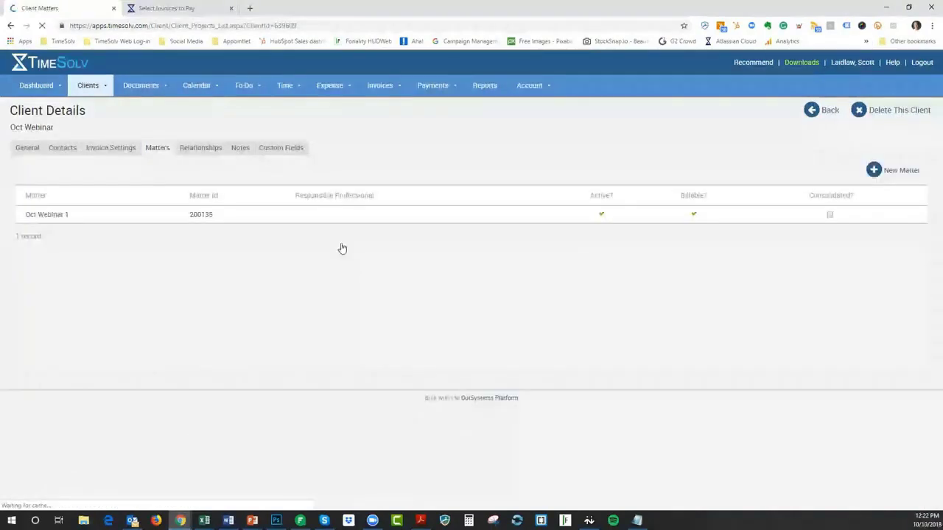
Create the matter 'Oct Webinar 2' and confirm it inherited Split Billing Template
click(902, 174)
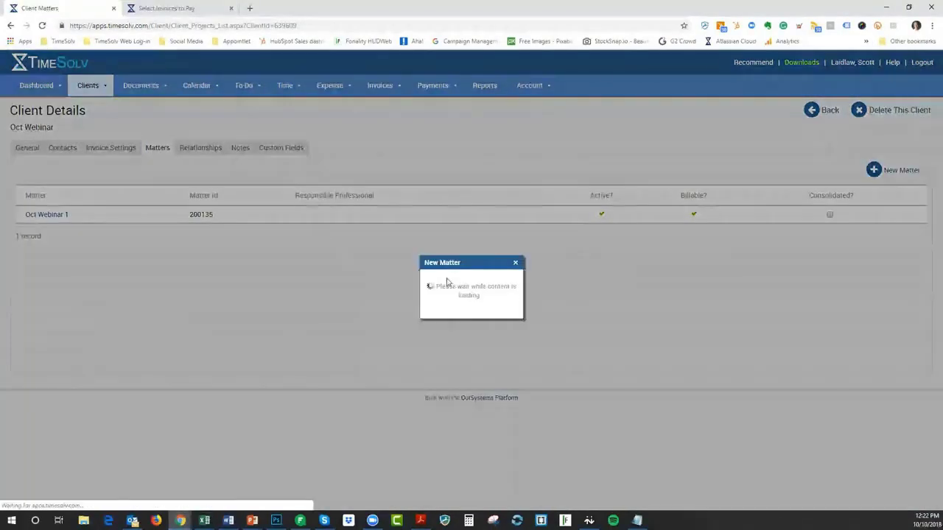
text(O)
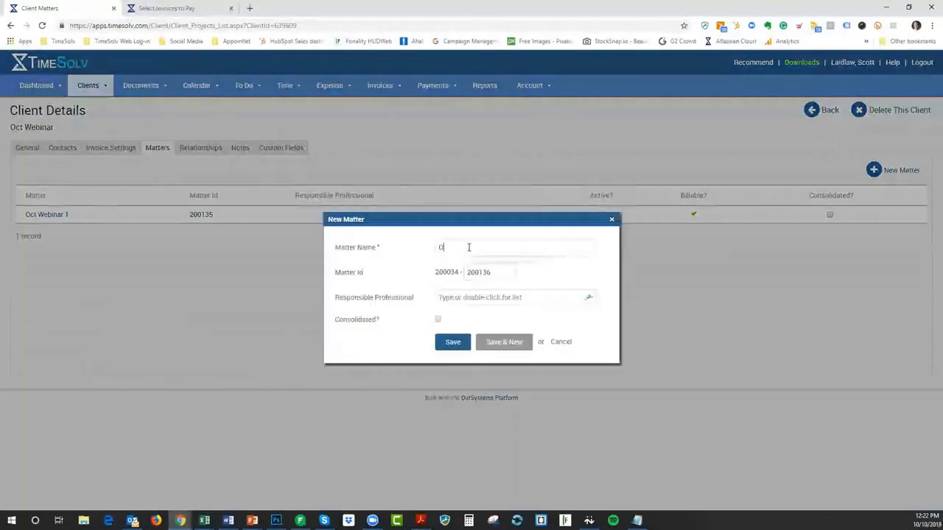
text(ct WE)
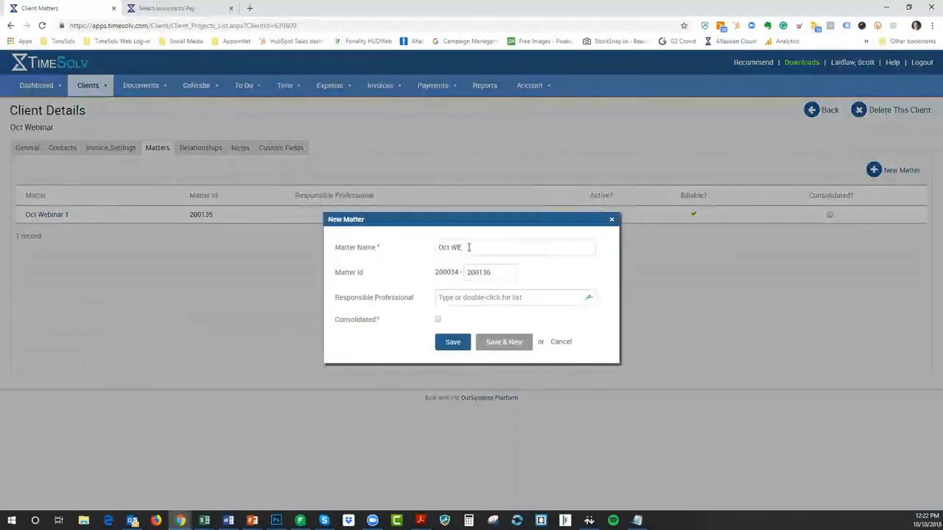
key(BackSpace)
text(ebinar 2)
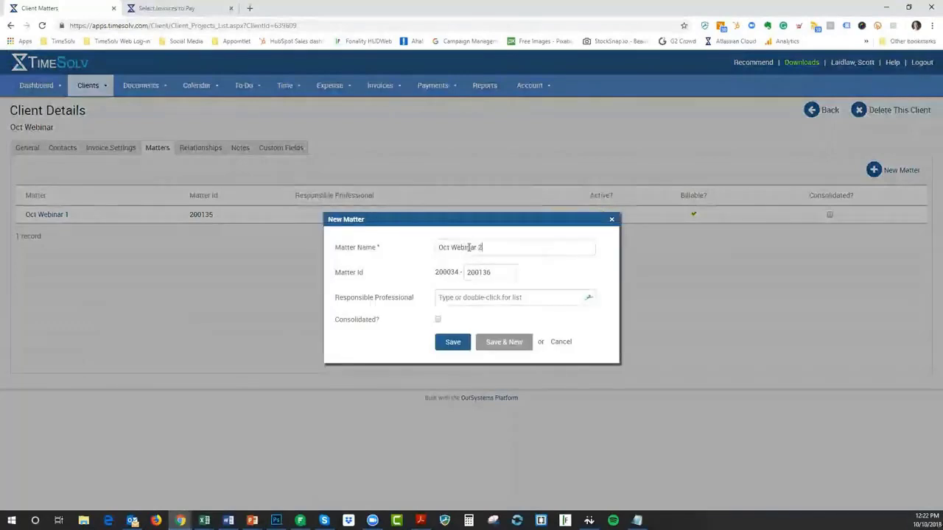
click(444, 346)
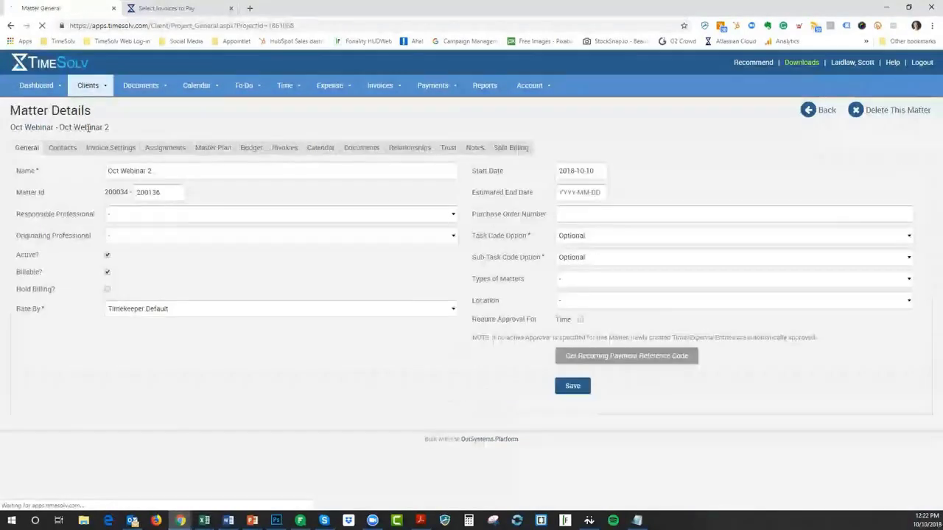
click(111, 150)
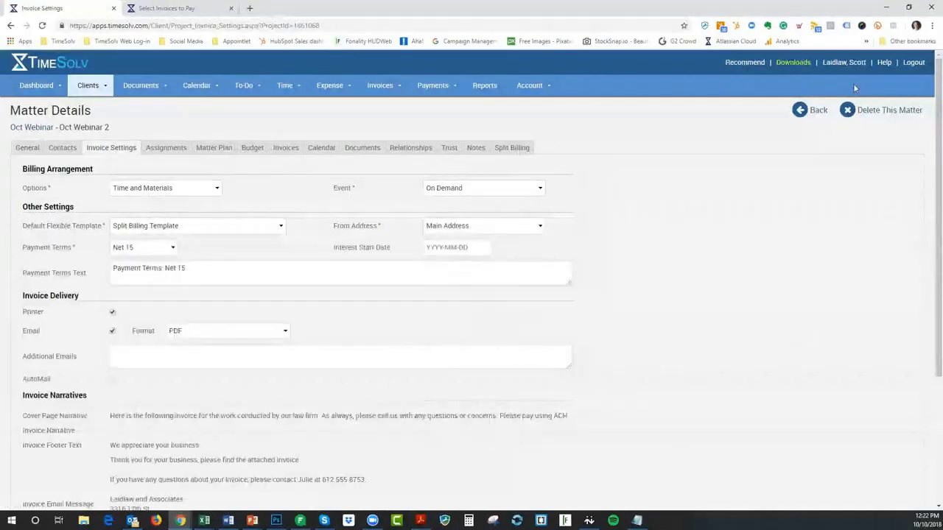
click(815, 110)
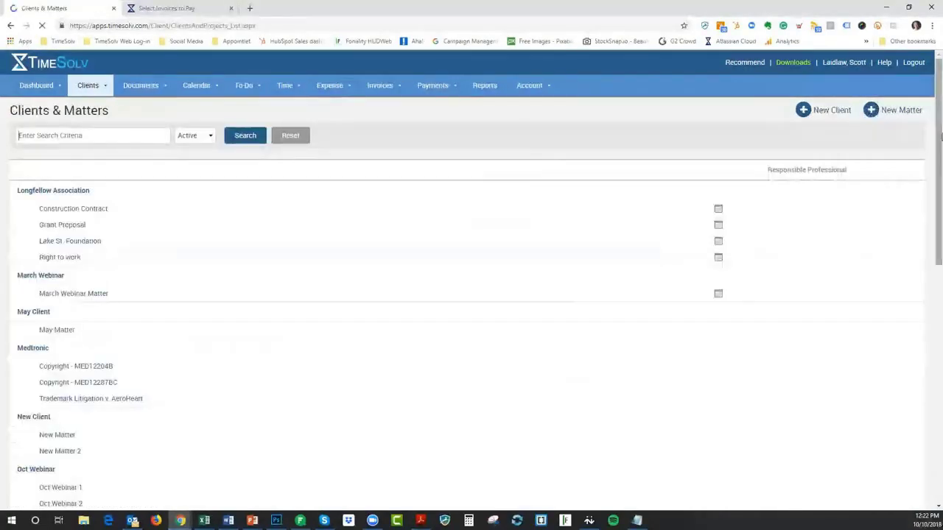
Open Oct Webinar 1's Invoice Settings and confirm its default remains Flexible Billing Template
scroll(858, 446, down, 15)
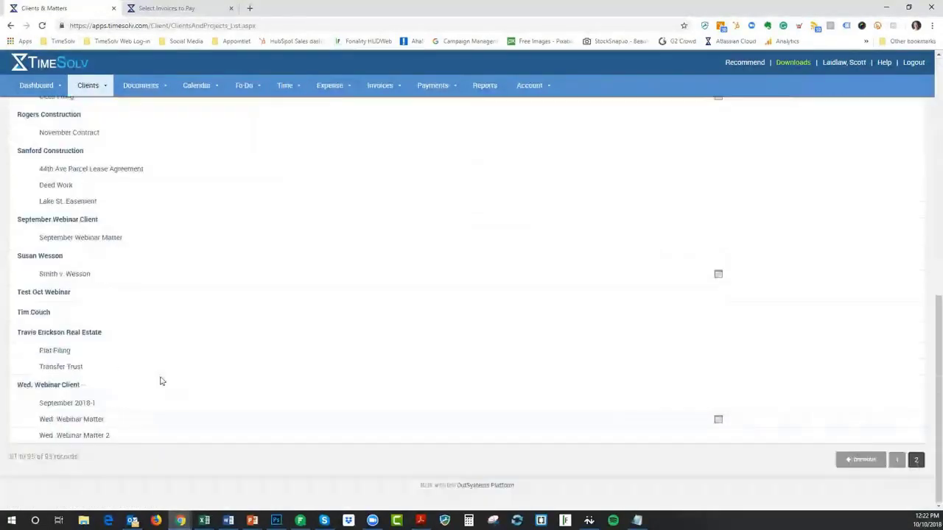
scroll(212, 322, up, 1)
scroll(212, 322, up, 3)
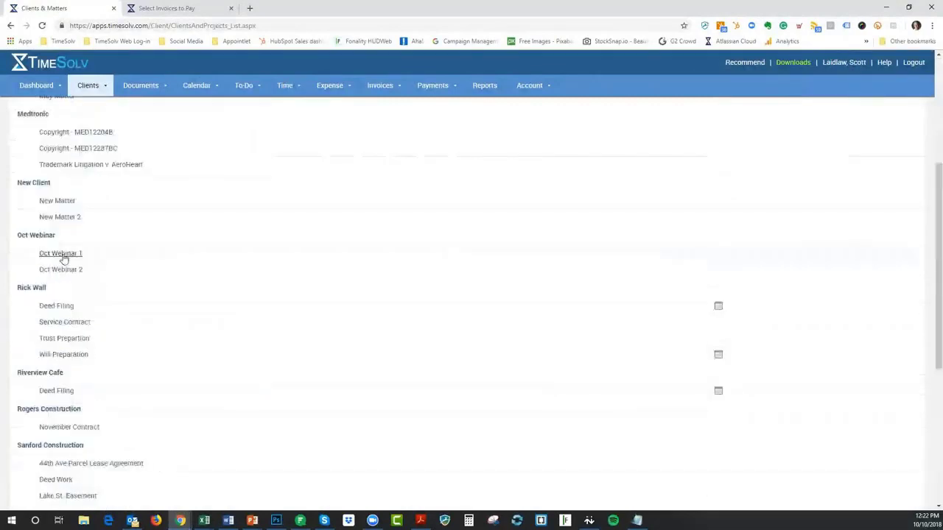
click(62, 254)
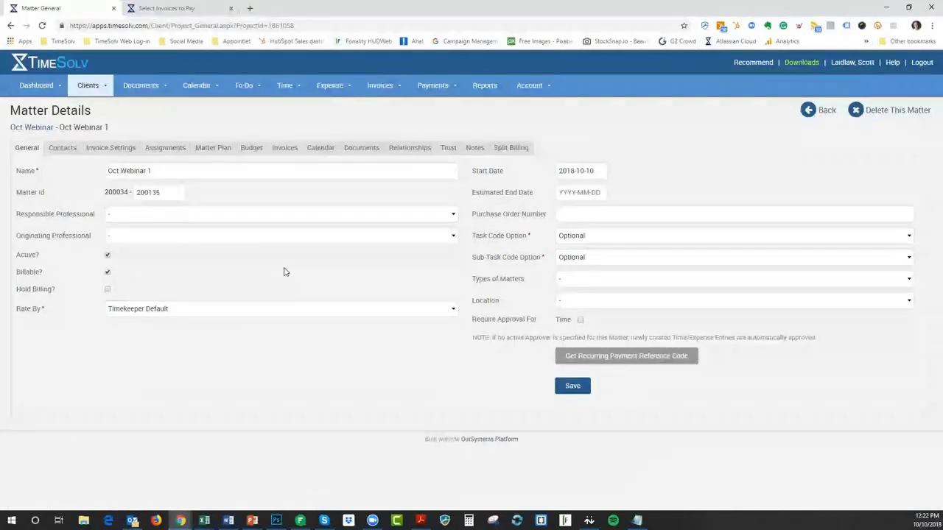
click(94, 149)
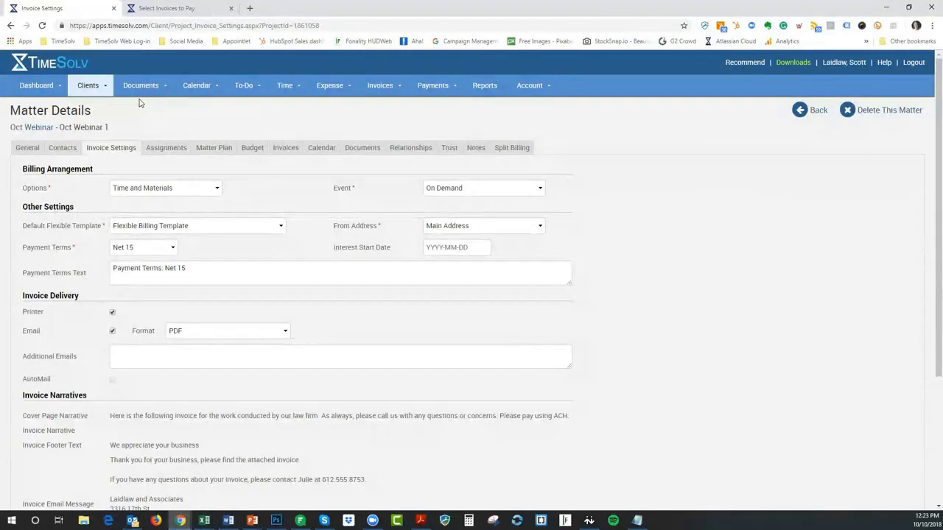
click(112, 90)
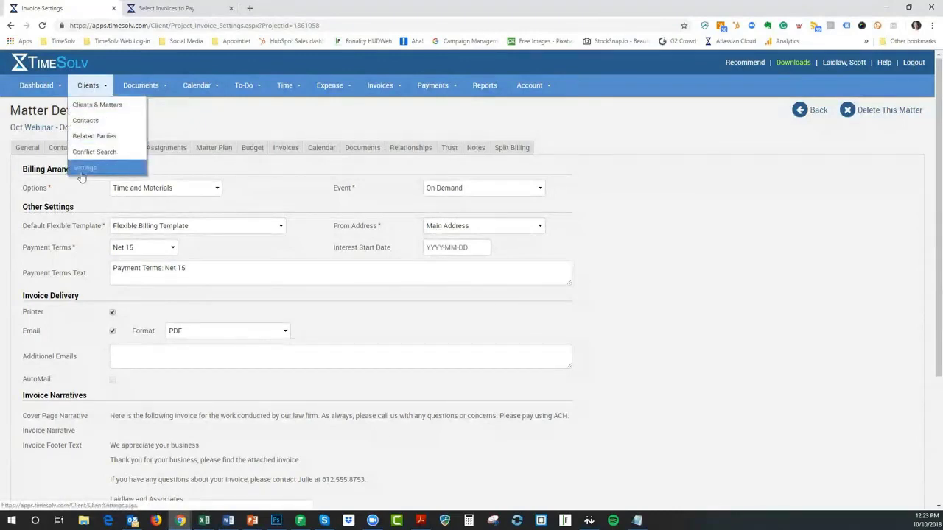
click(186, 126)
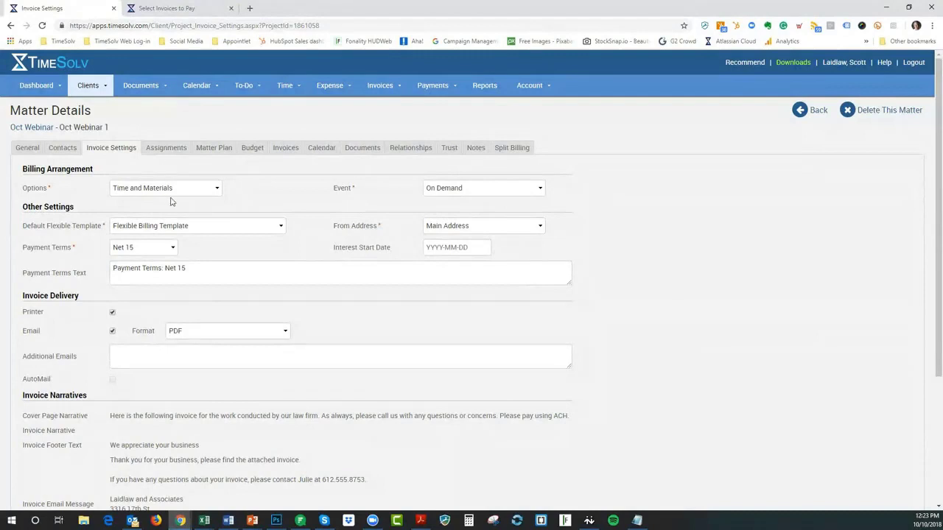
click(202, 230)
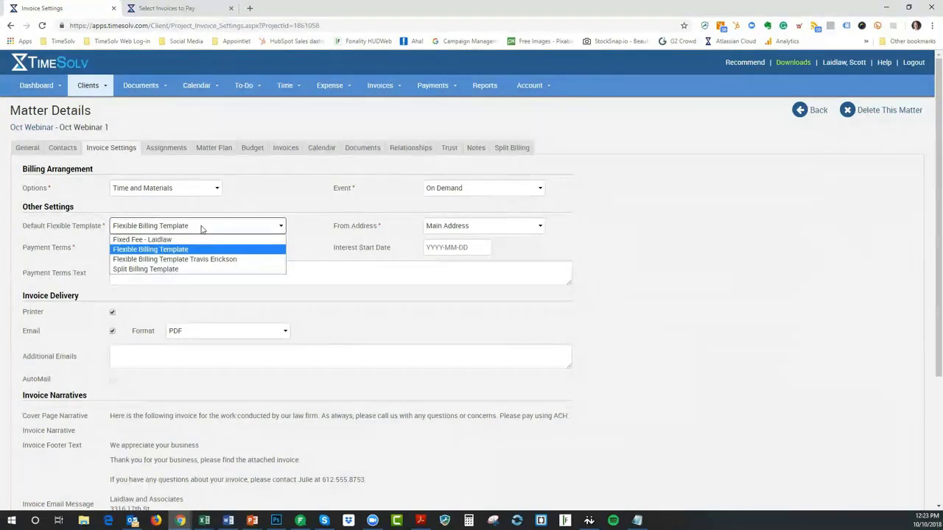
click(265, 202)
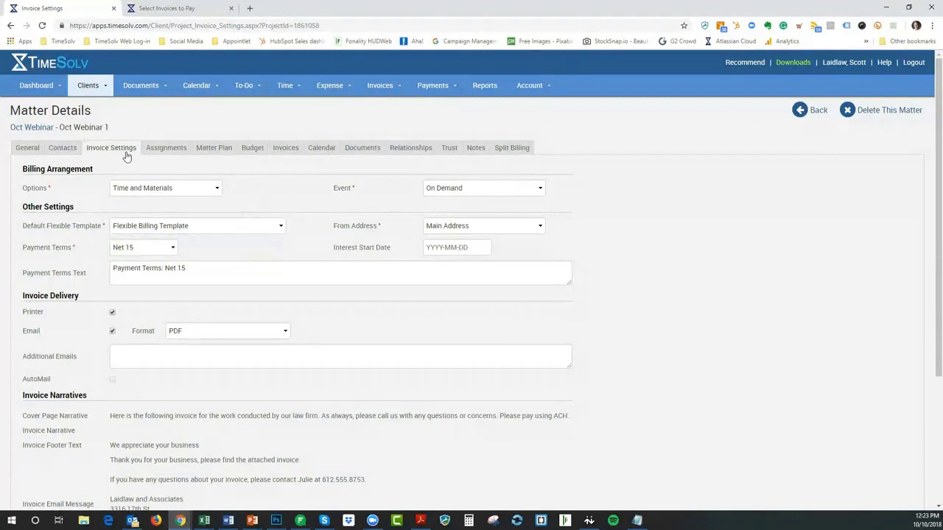
From the Oct Webinar client, open Invoices > Settings and list the six Flexible Templates
click(25, 131)
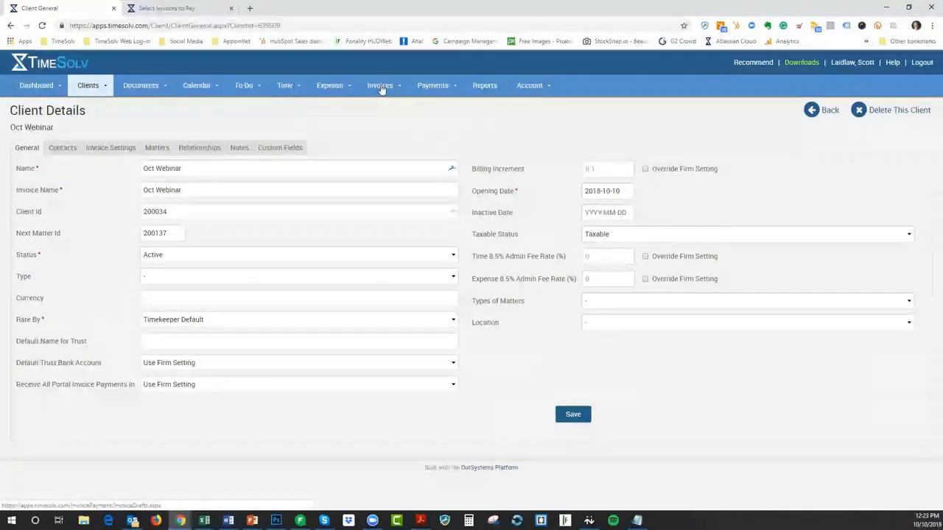
mouse_move(381, 88)
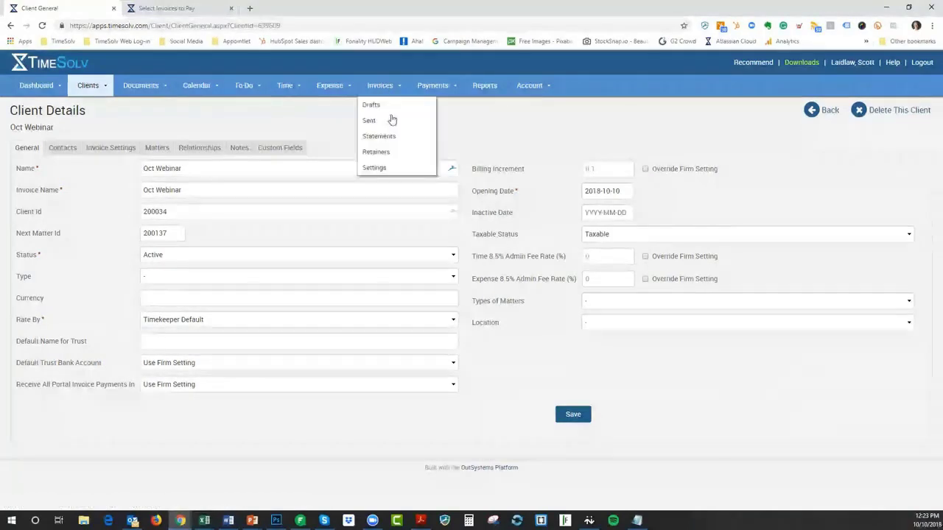
click(374, 169)
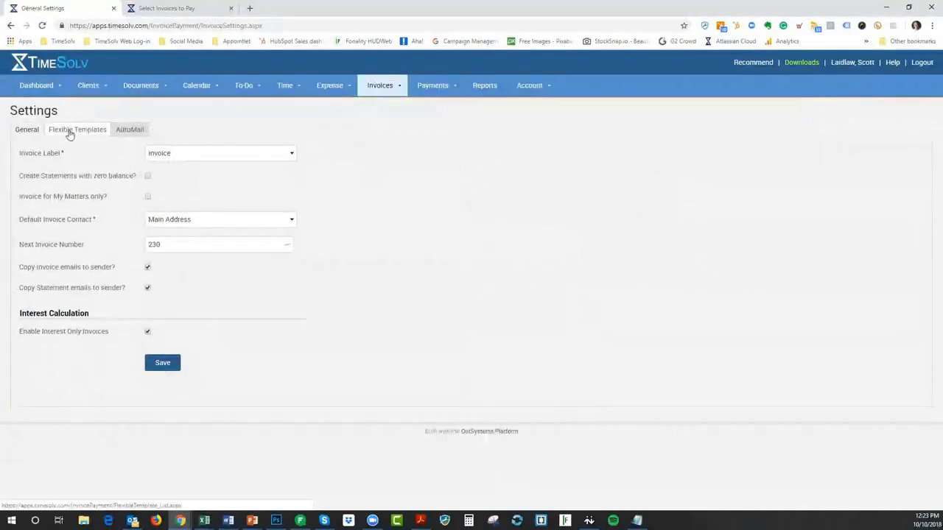
click(70, 133)
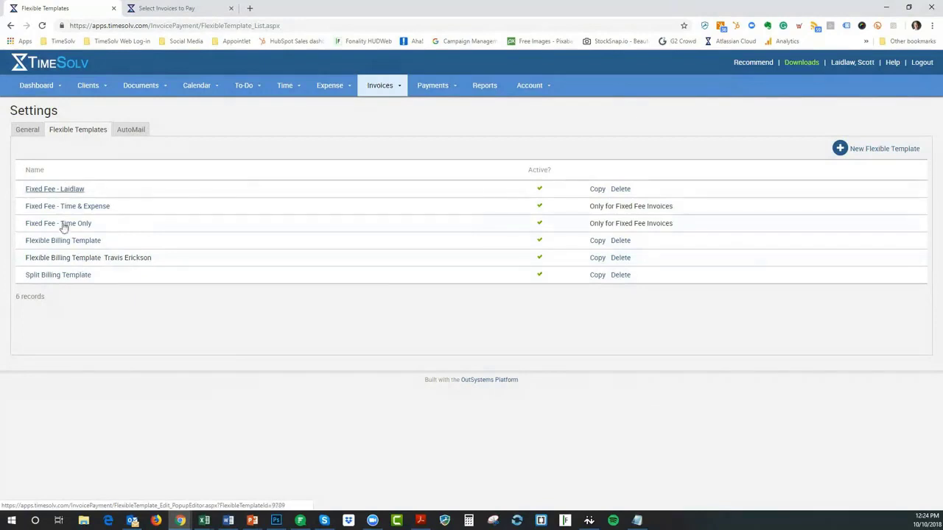
Open the client-specific Flexible Billing Template, keep font size Small, and view its Cover Page settings
click(79, 264)
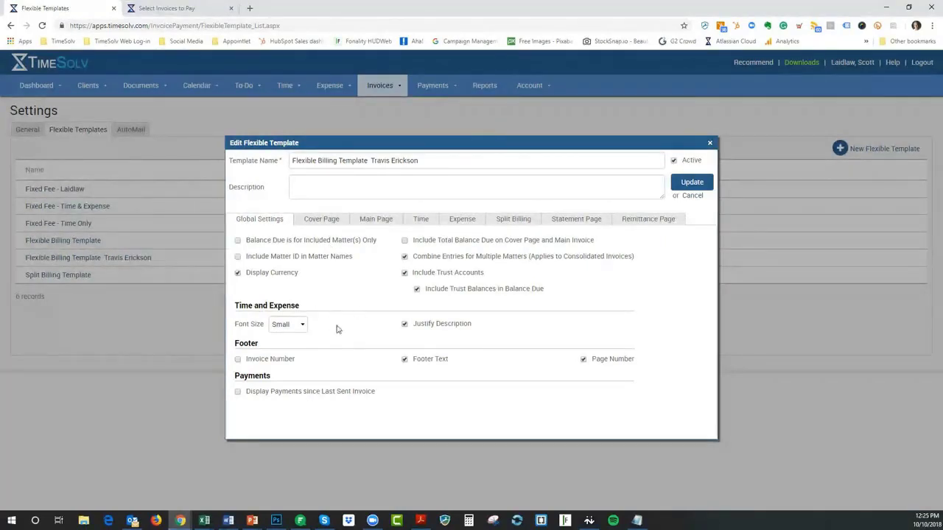
click(298, 325)
click(297, 327)
mouse_move(458, 327)
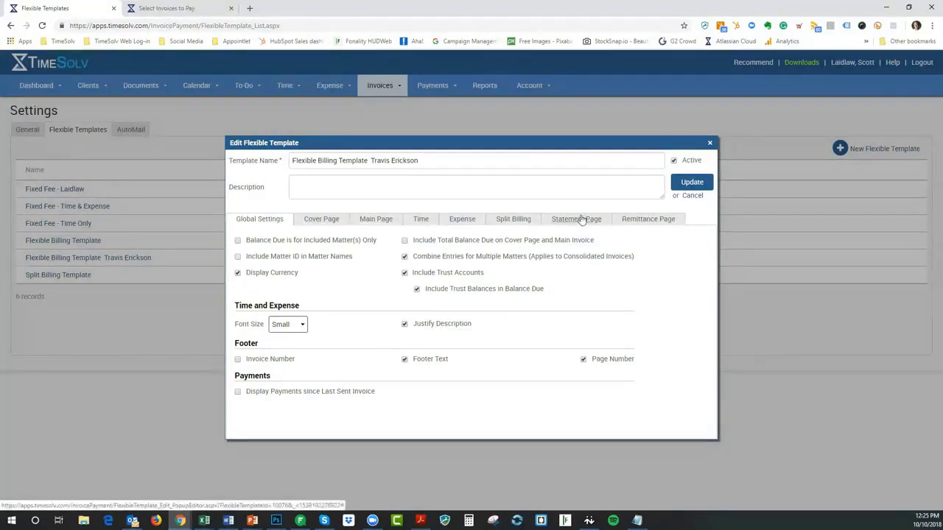
click(328, 223)
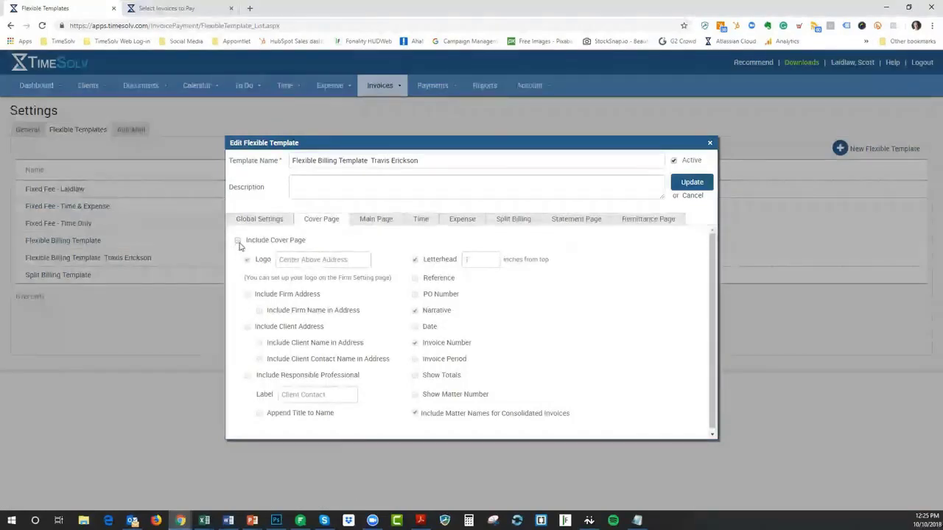
Toggle the cover page on and back off, then include the client address on the main page
click(239, 242)
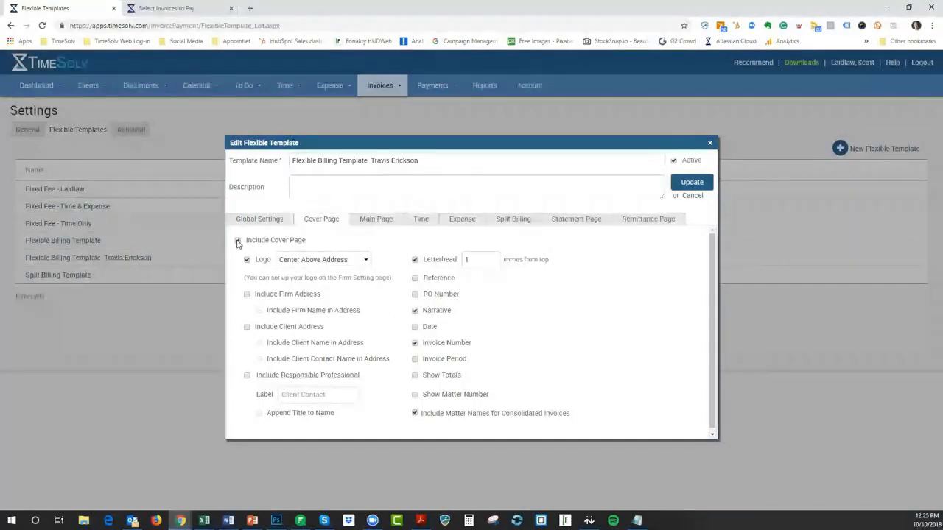
click(238, 242)
click(374, 219)
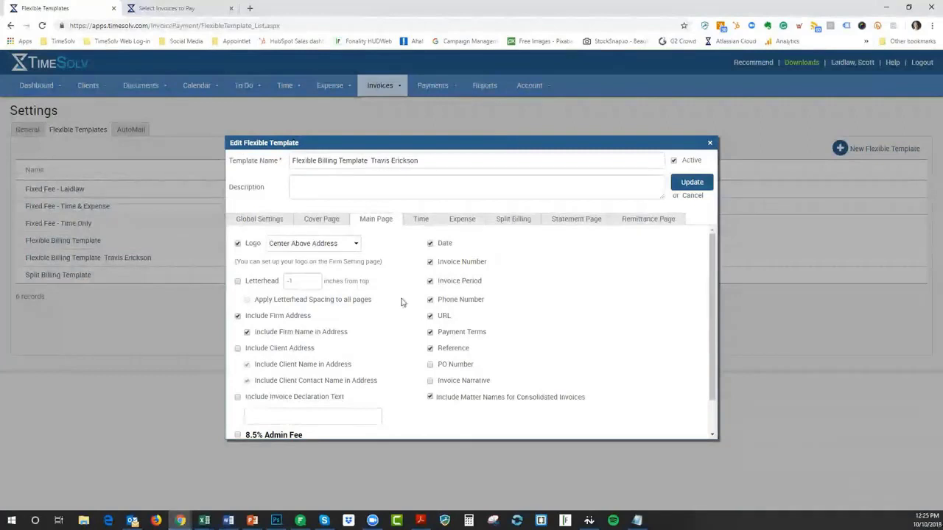
scroll(401, 302, down, 1)
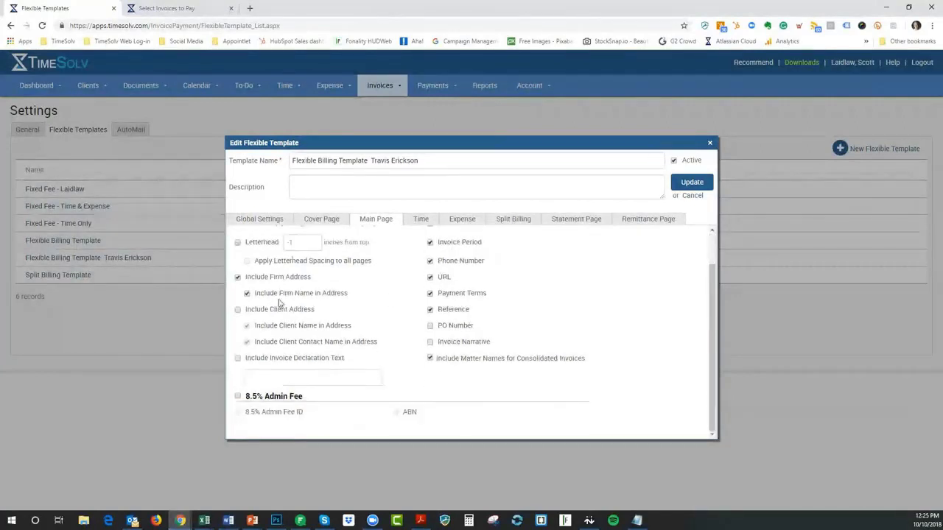
click(237, 310)
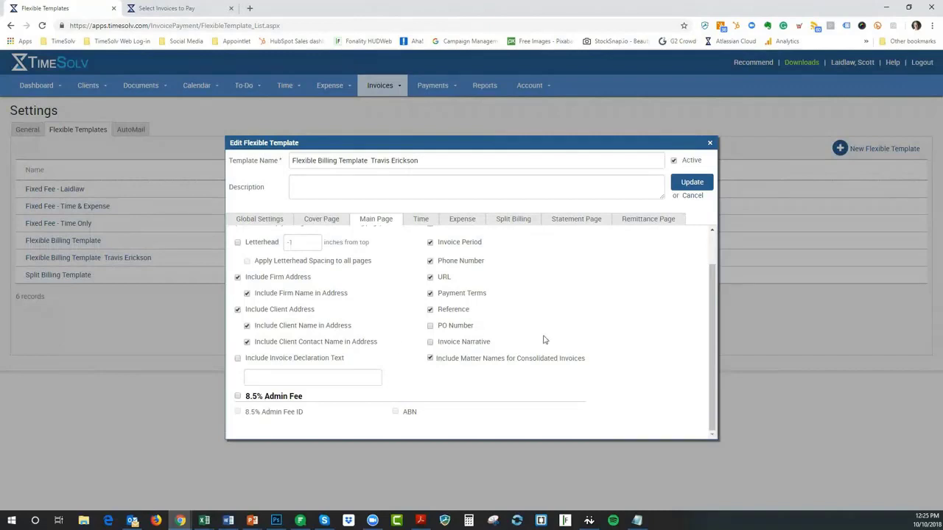
scroll(556, 340, up, 1)
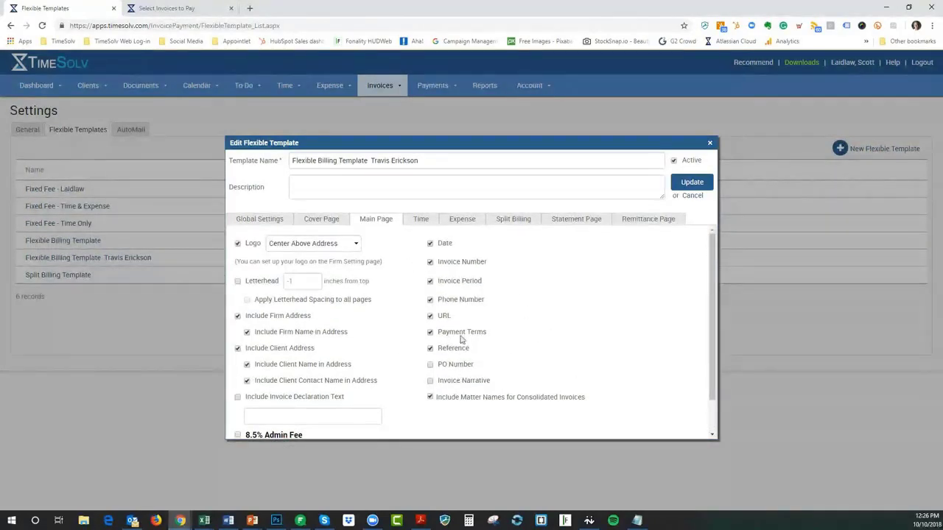
Review the Time entry options, keeping professionals identified by name only
click(421, 219)
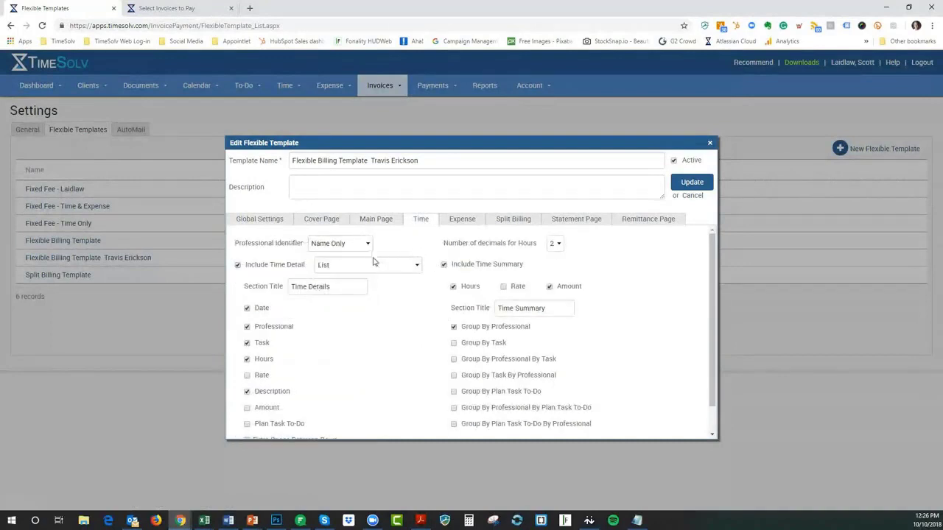
scroll(402, 341, down, 1)
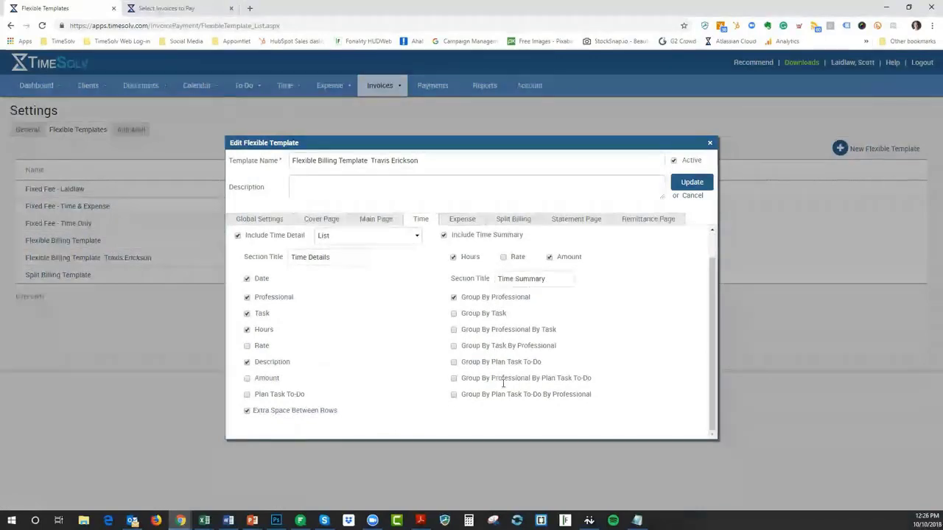
scroll(661, 295, up, 1)
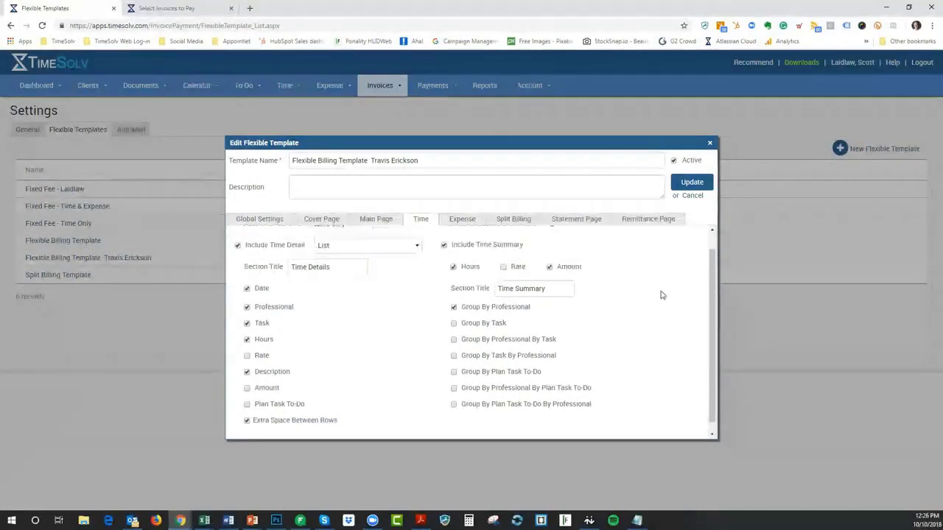
scroll(660, 295, up, 2)
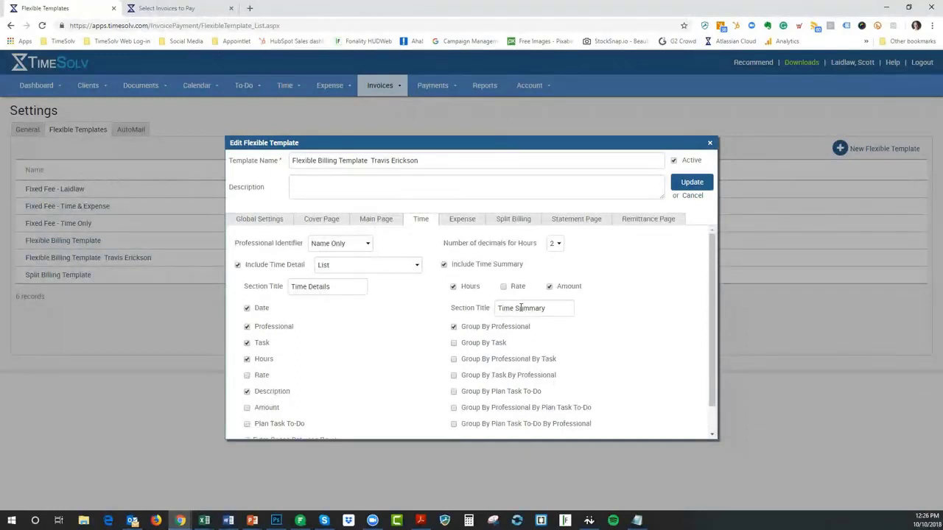
scroll(650, 298, down, 1)
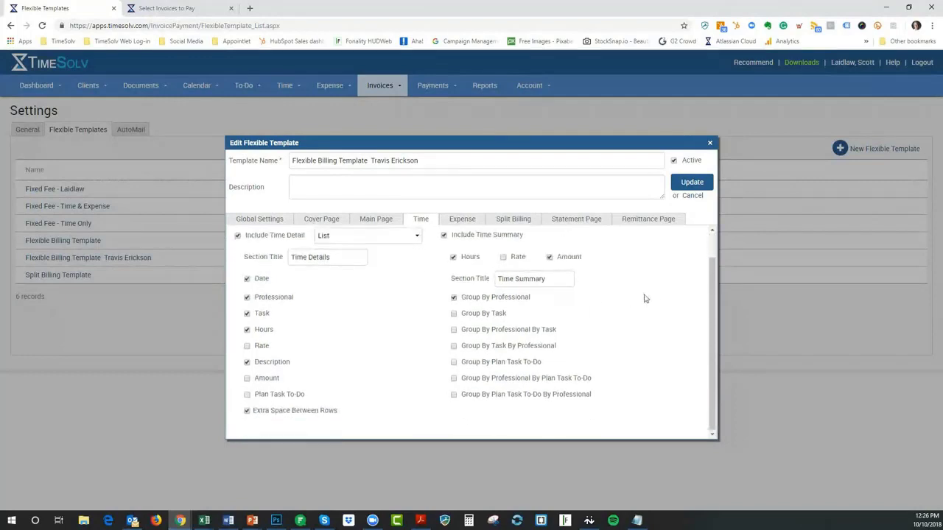
scroll(646, 298, up, 1)
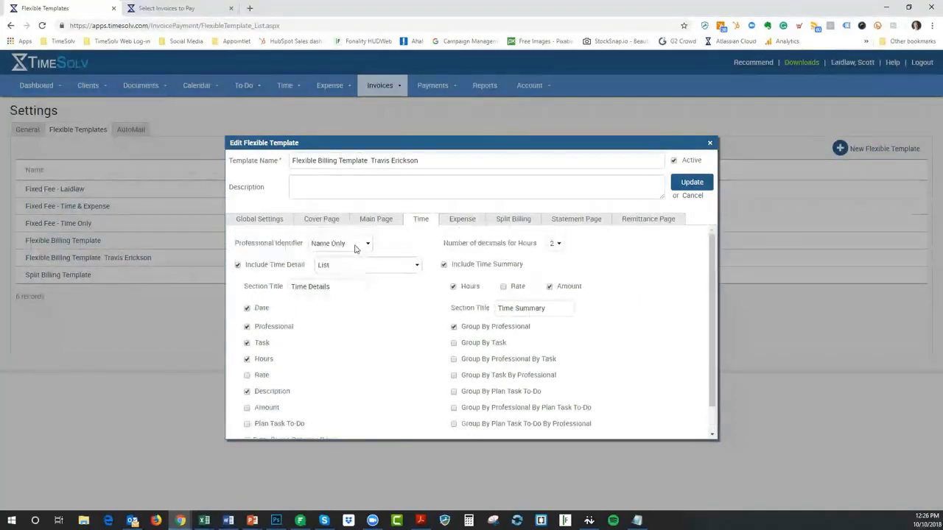
click(356, 248)
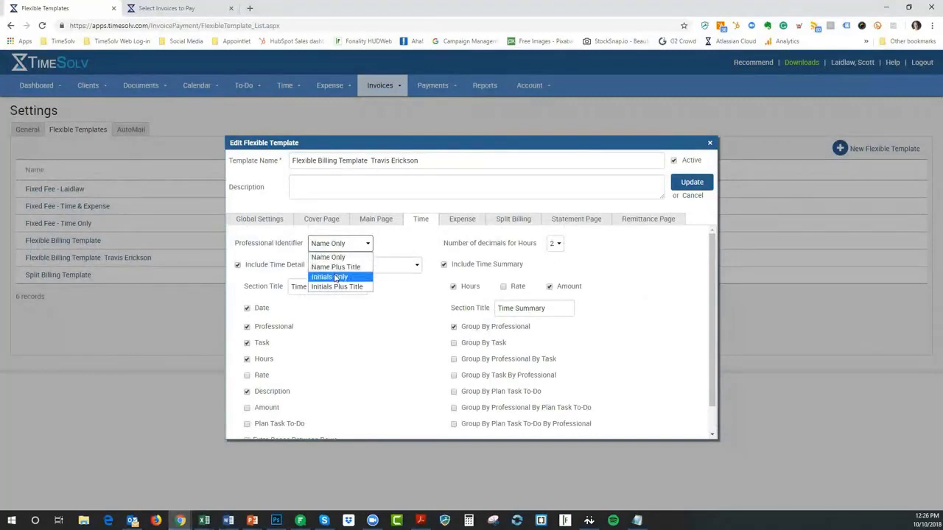
click(407, 246)
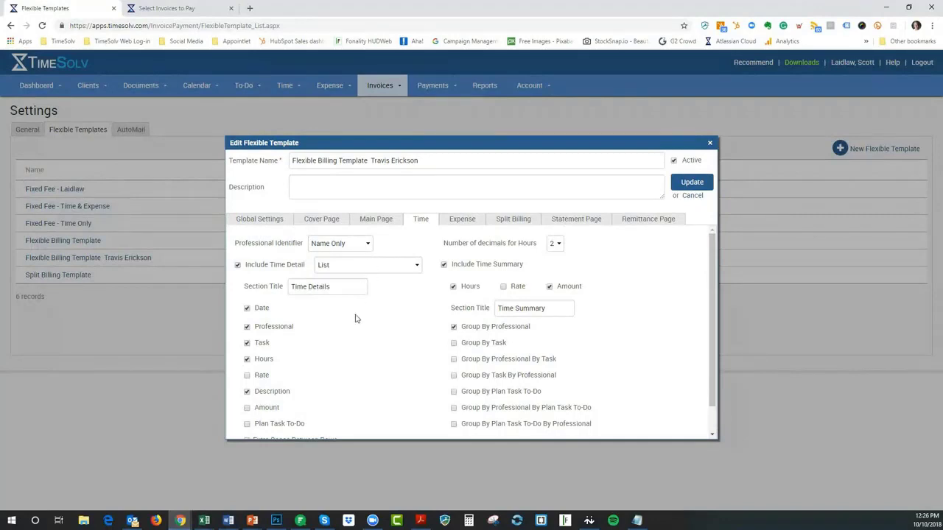
scroll(374, 345, down, 1)
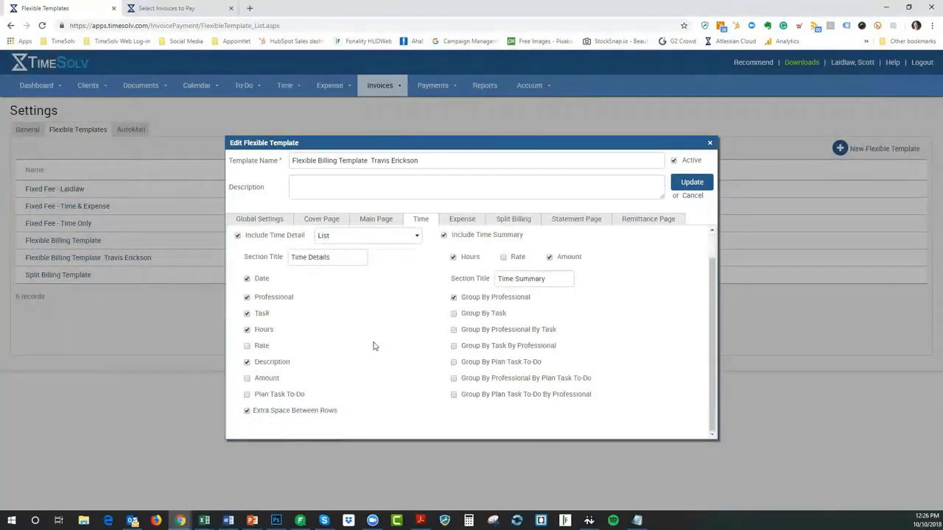
scroll(373, 345, up, 1)
click(459, 219)
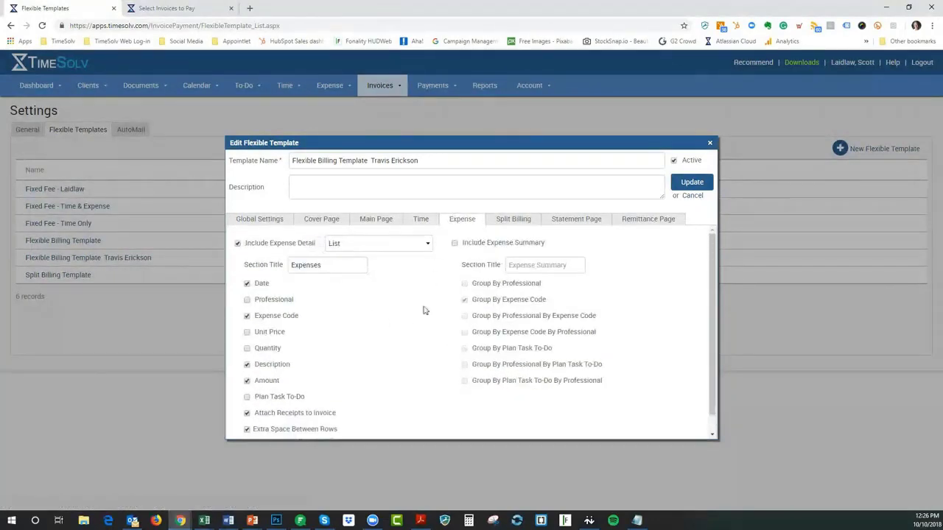
Add a split billing summary and include open invoices and credits in the statement of account
click(504, 224)
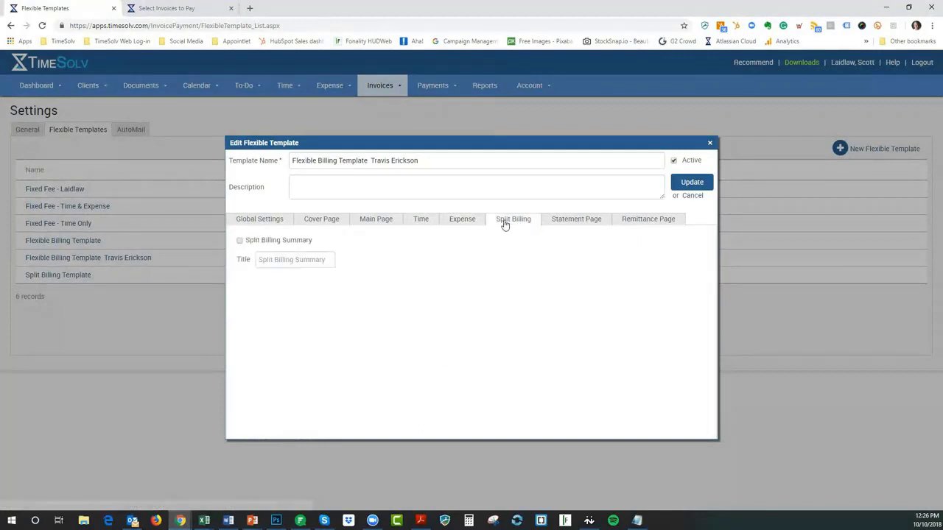
click(240, 241)
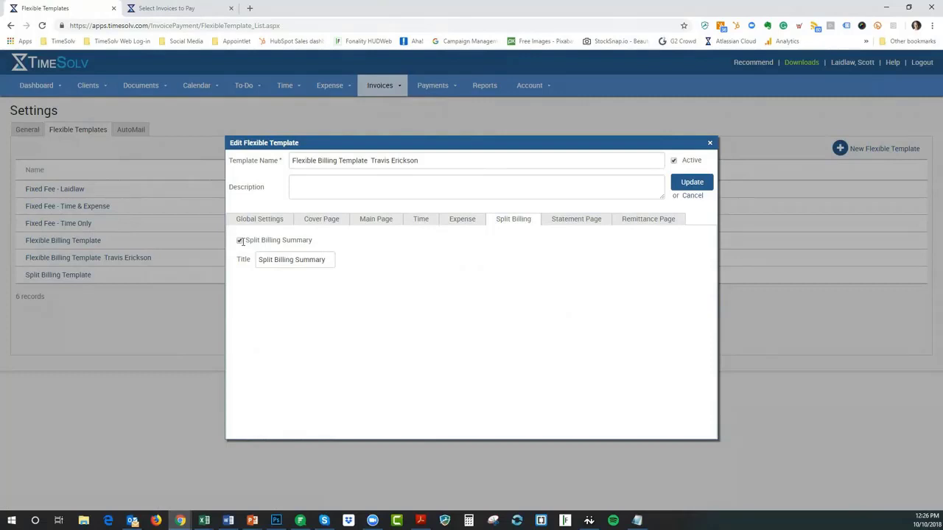
click(576, 220)
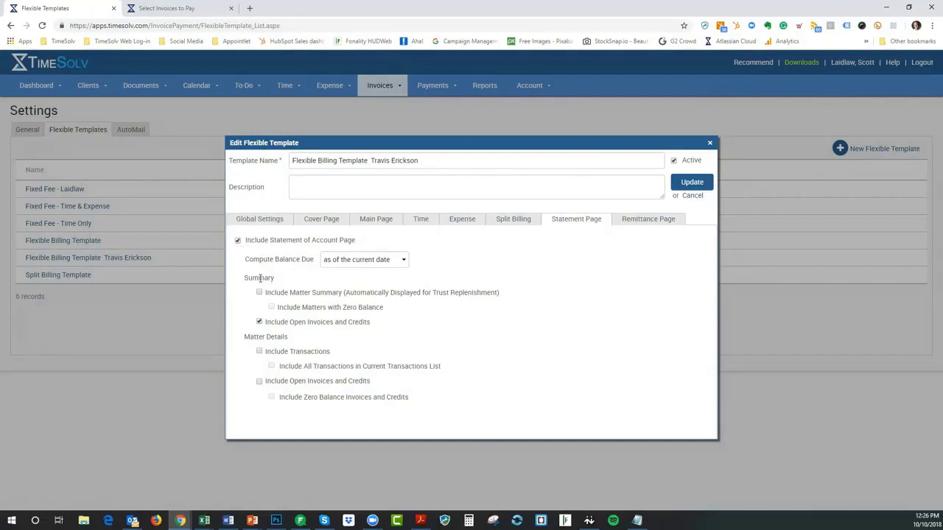
click(259, 321)
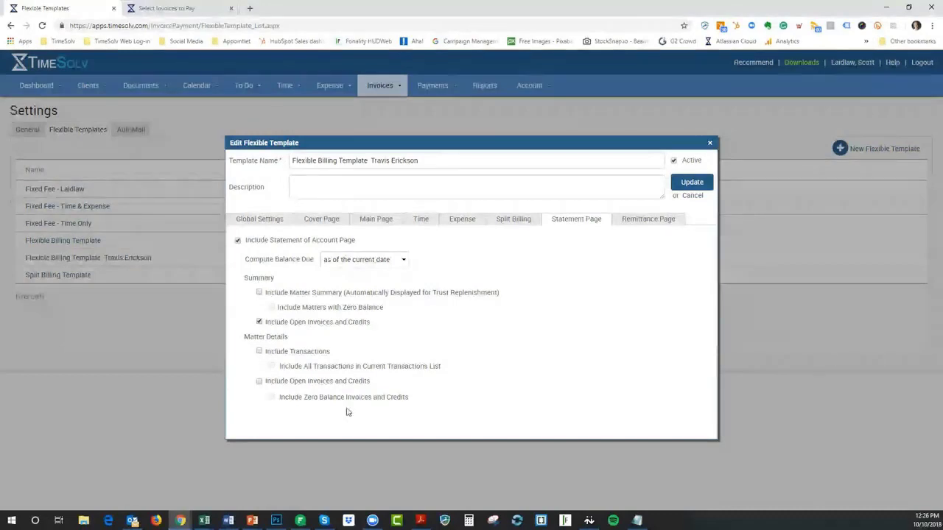
Toggle the Include Remittance Page option and close the template editor
click(649, 219)
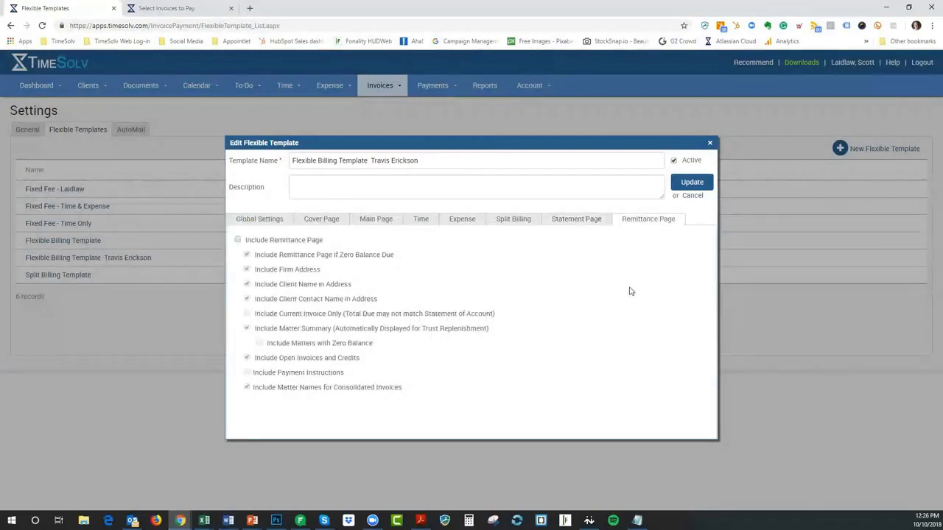
click(238, 241)
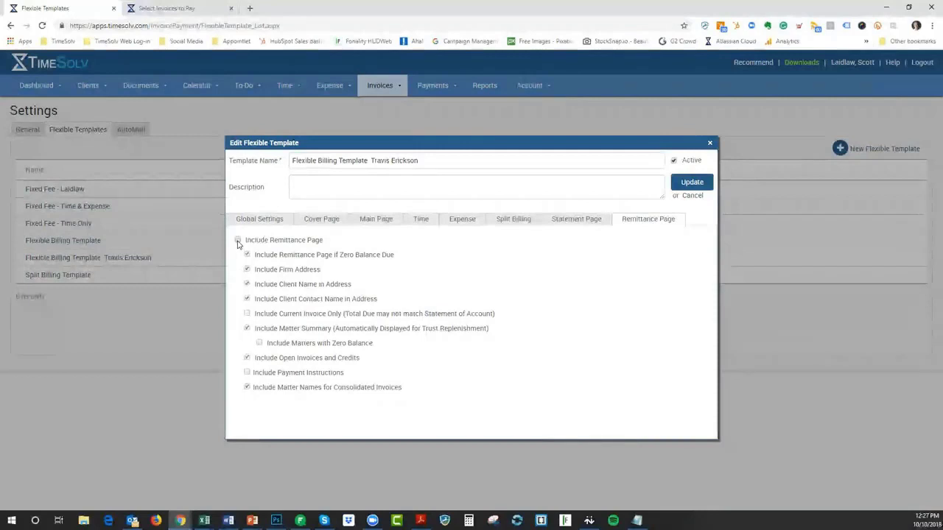
click(710, 145)
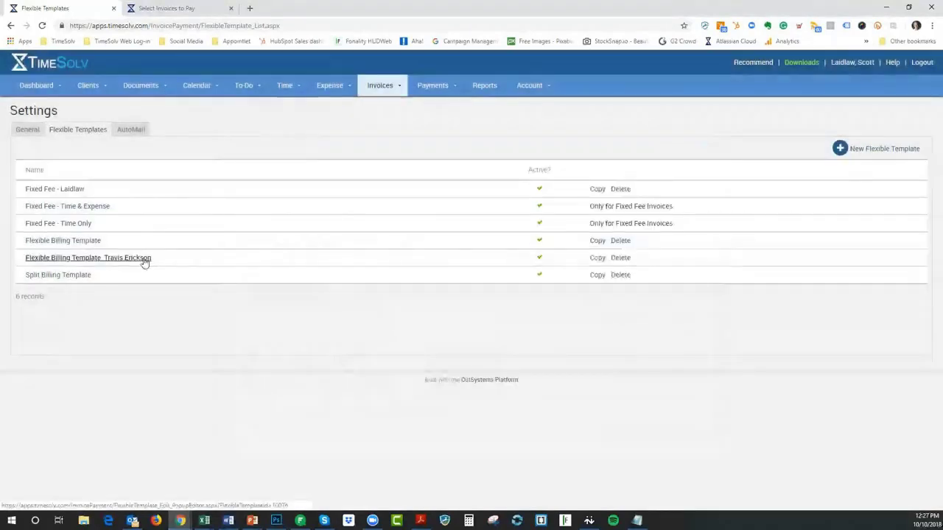
click(74, 242)
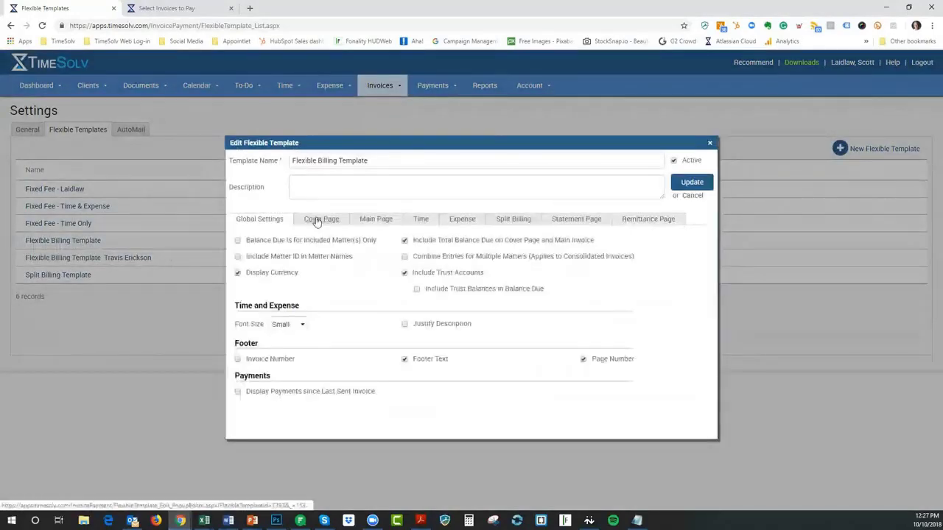
click(367, 219)
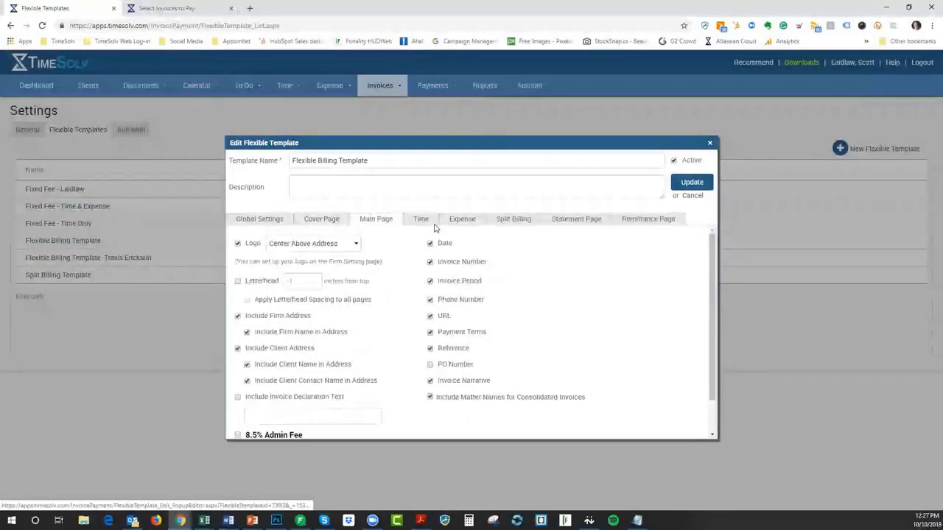
click(571, 219)
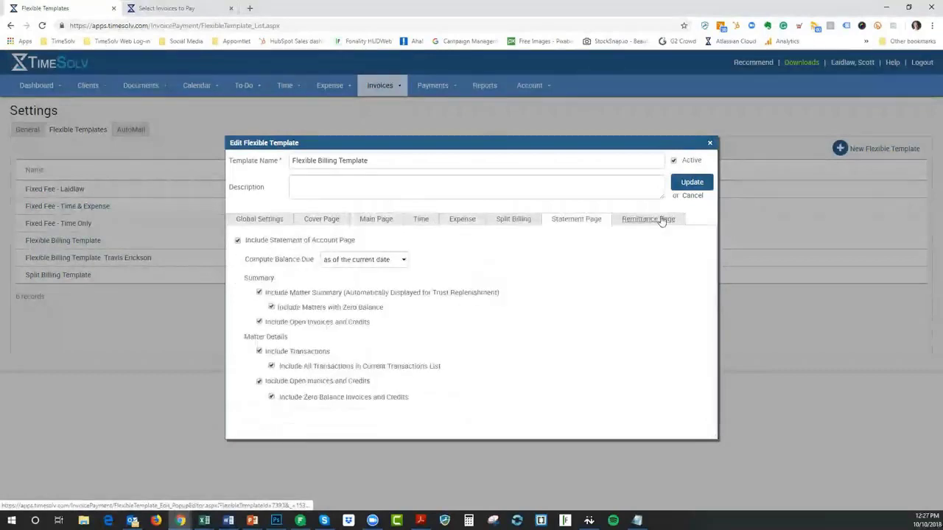
click(662, 220)
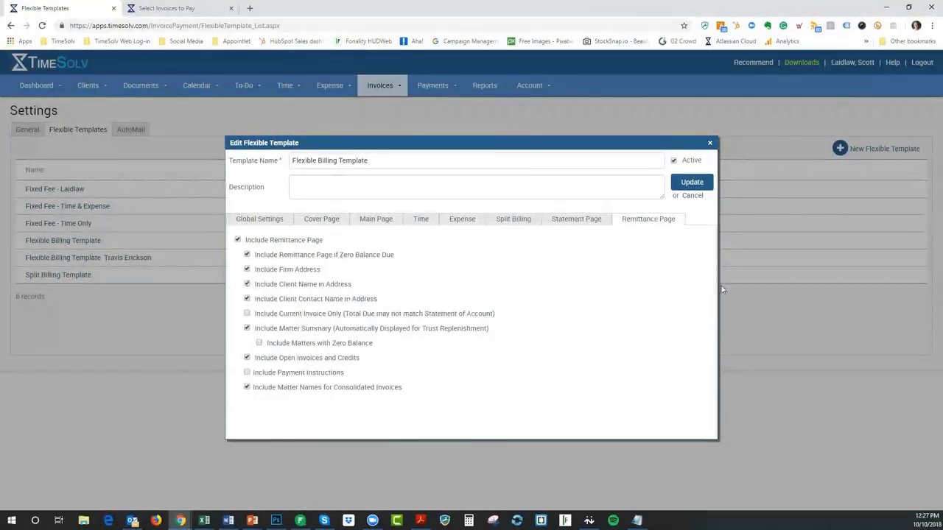
click(693, 196)
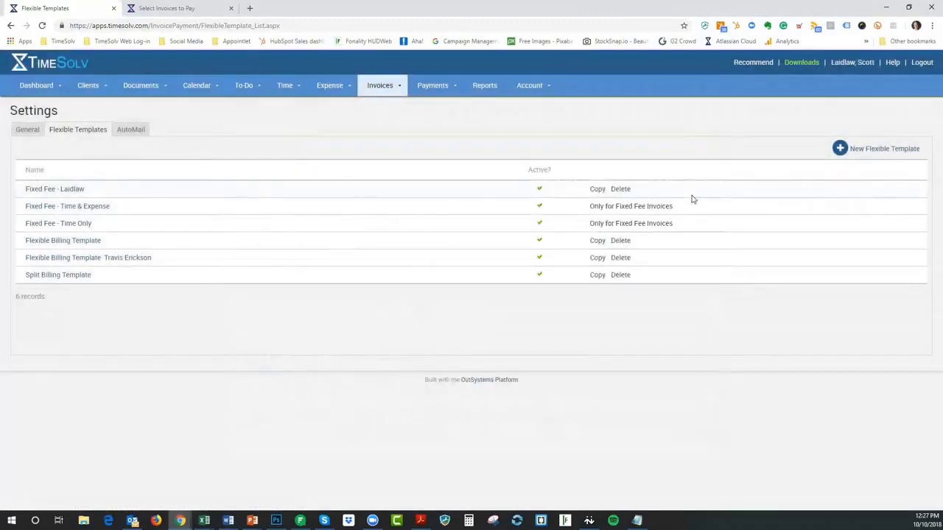
click(86, 245)
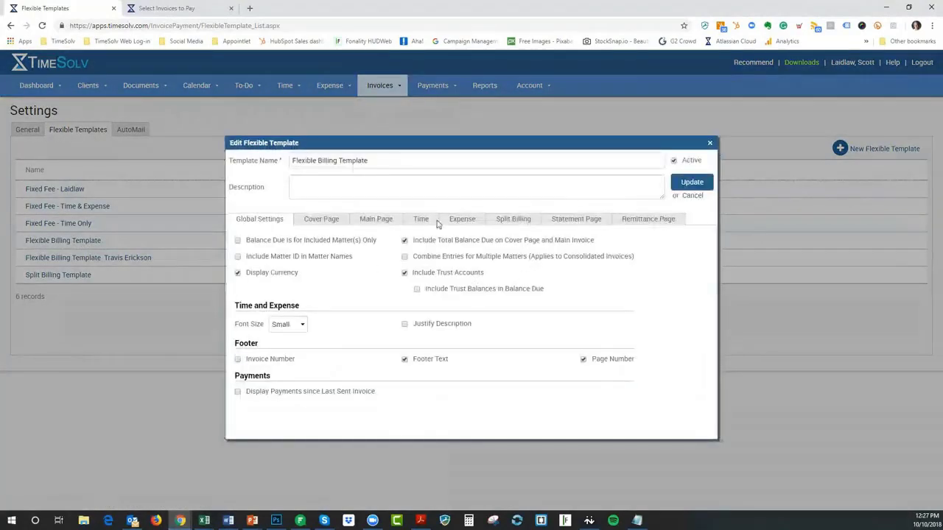
click(372, 221)
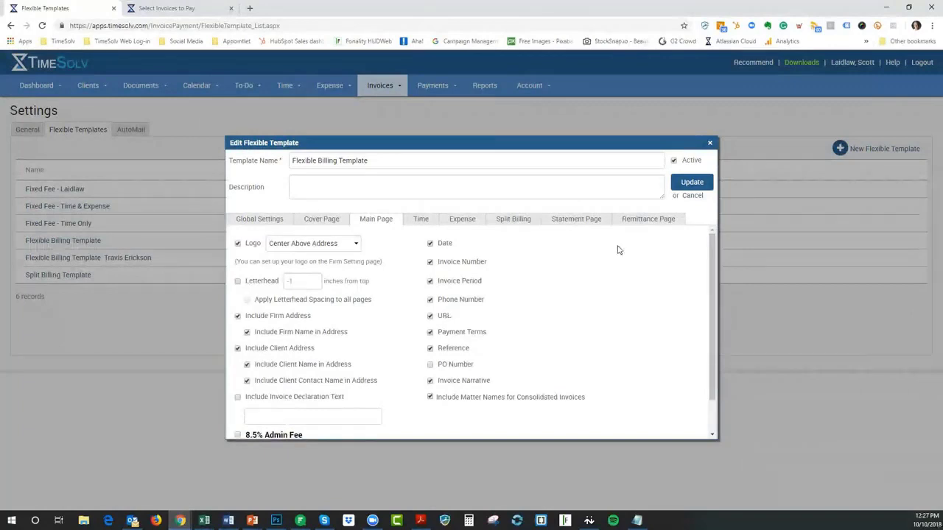
scroll(619, 250, down, 1)
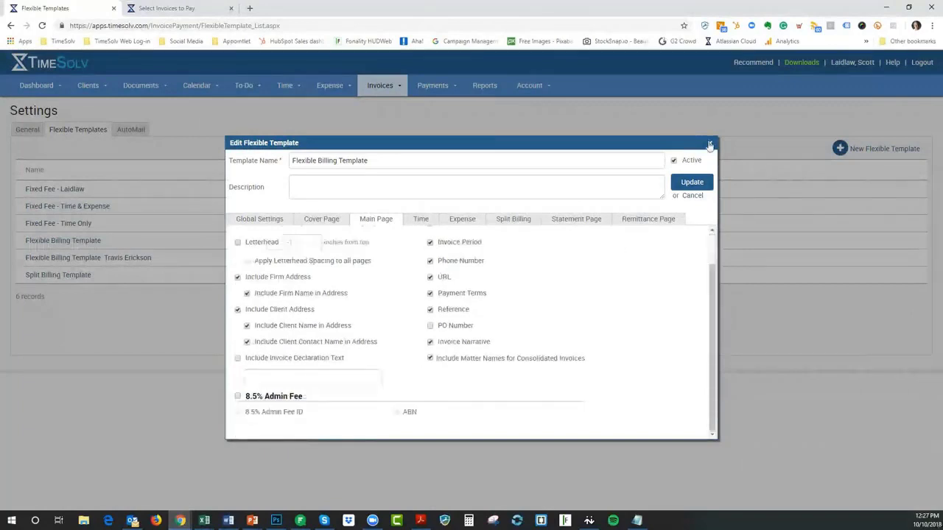
click(709, 143)
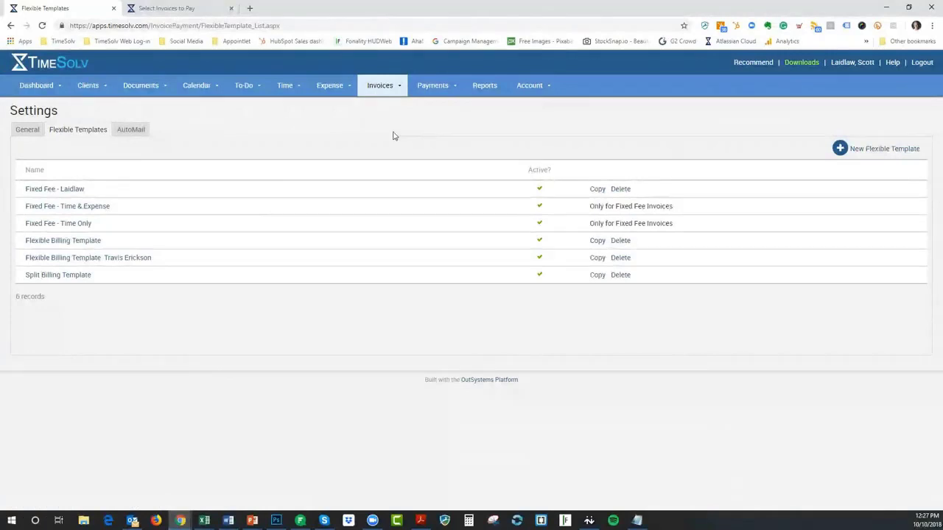
Go to Invoices > Drafts and open the $34.51 Best Buy 102-119 v. Vizio draft
click(377, 87)
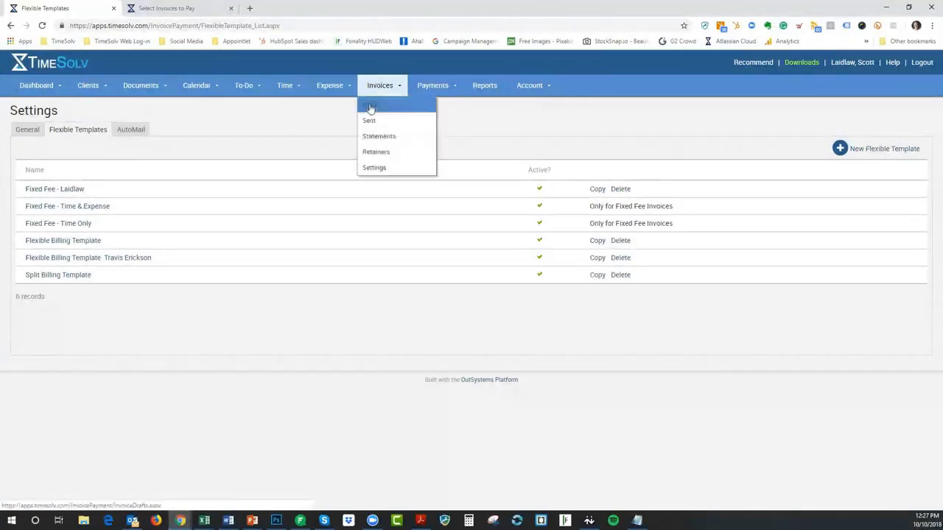
click(371, 108)
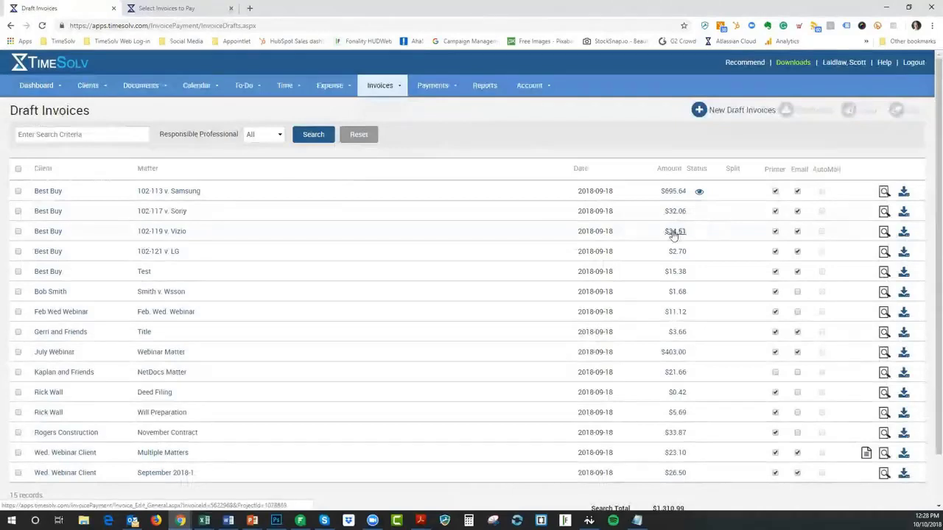
click(673, 233)
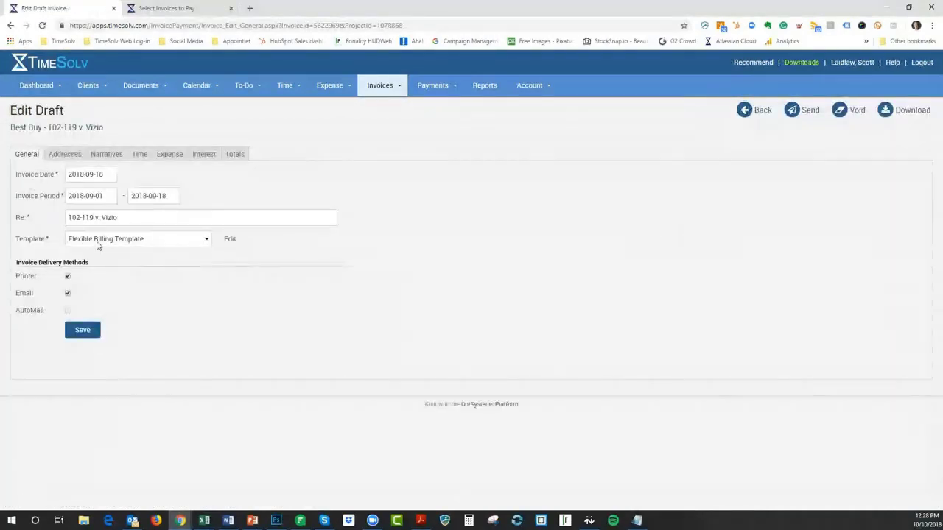
Keep Flexible Billing Template on the draft, viewing its settings and closing them unchanged
click(151, 240)
click(152, 242)
click(152, 242)
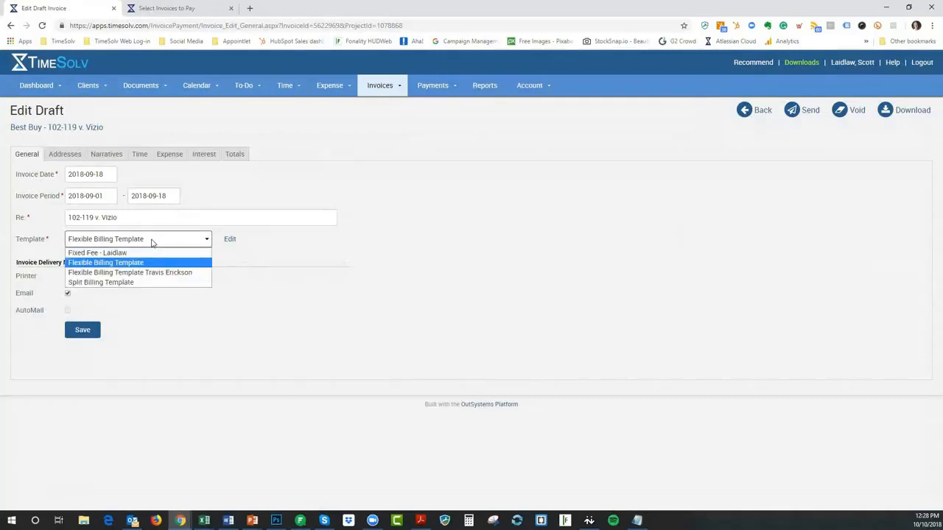
click(150, 243)
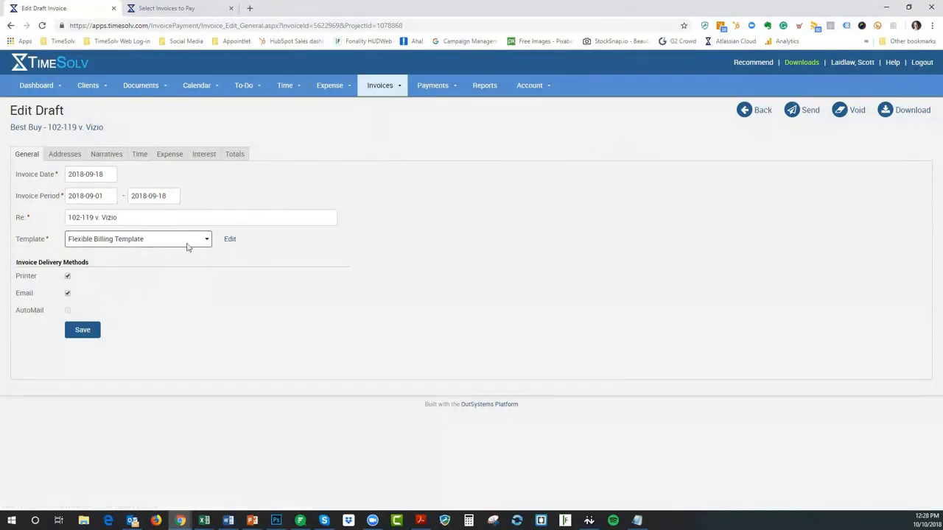
click(229, 240)
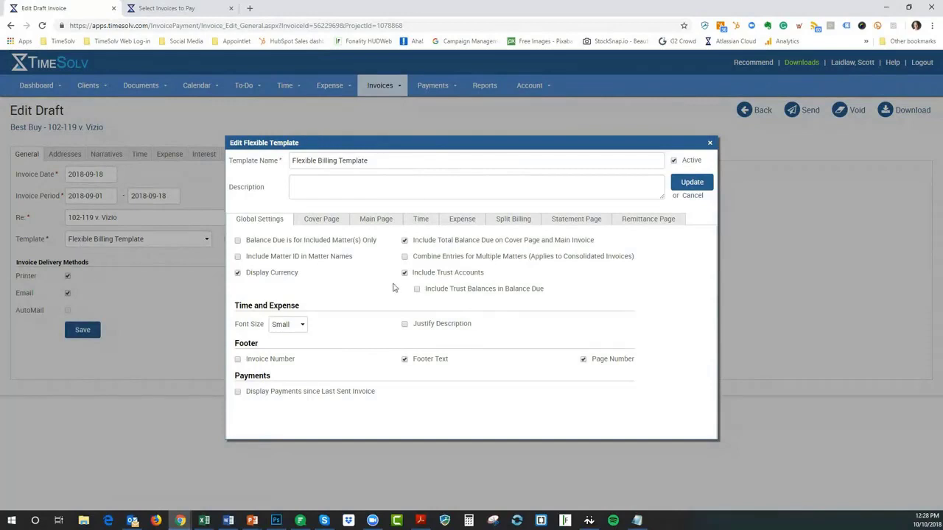
click(709, 144)
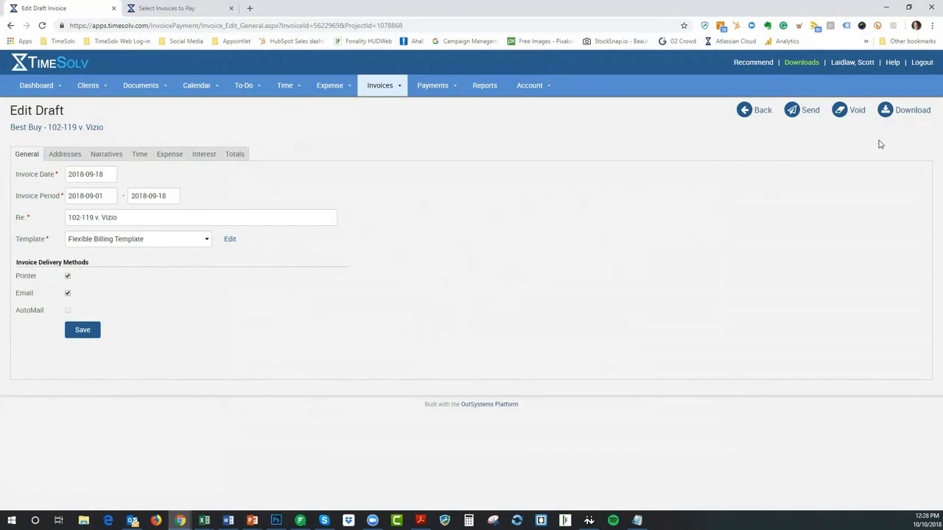
Download the draft as a PDF, scroll through the 8-page invoice, and close it
click(910, 111)
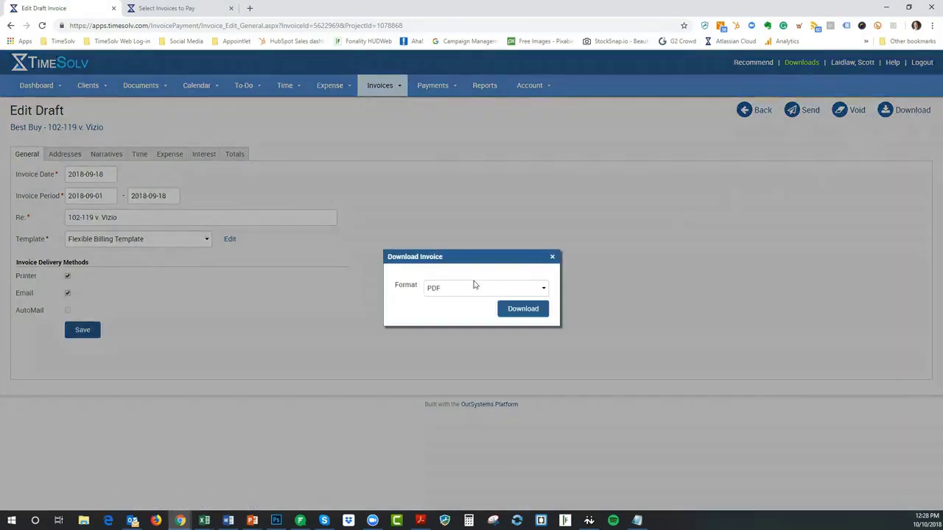
click(521, 312)
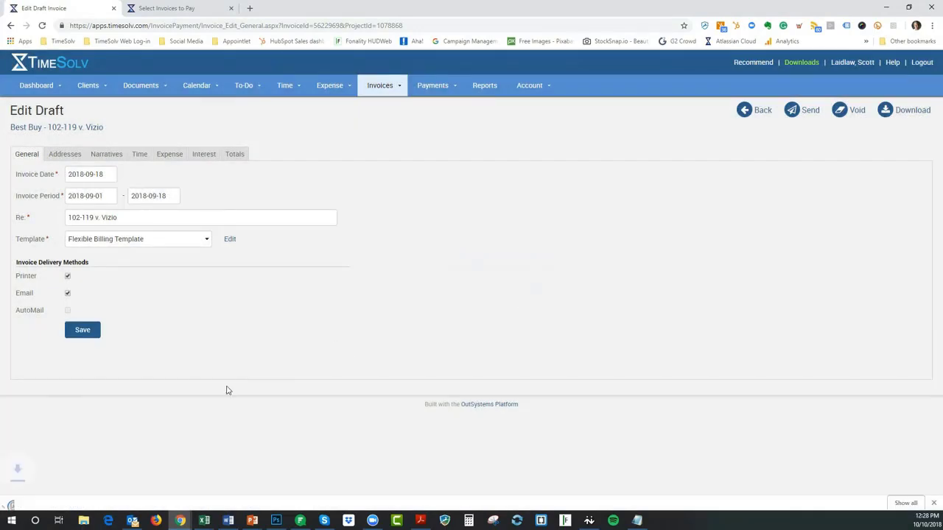
click(51, 499)
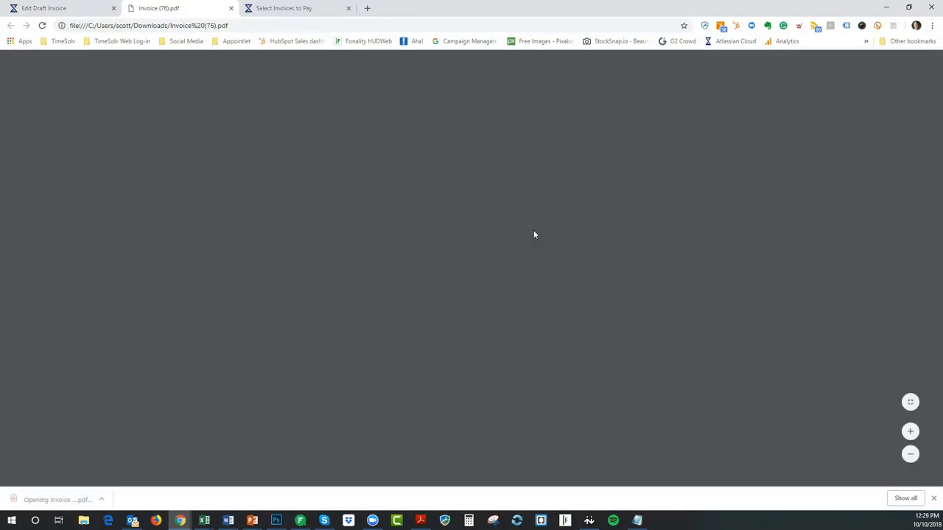
scroll(456, 244, down, 8)
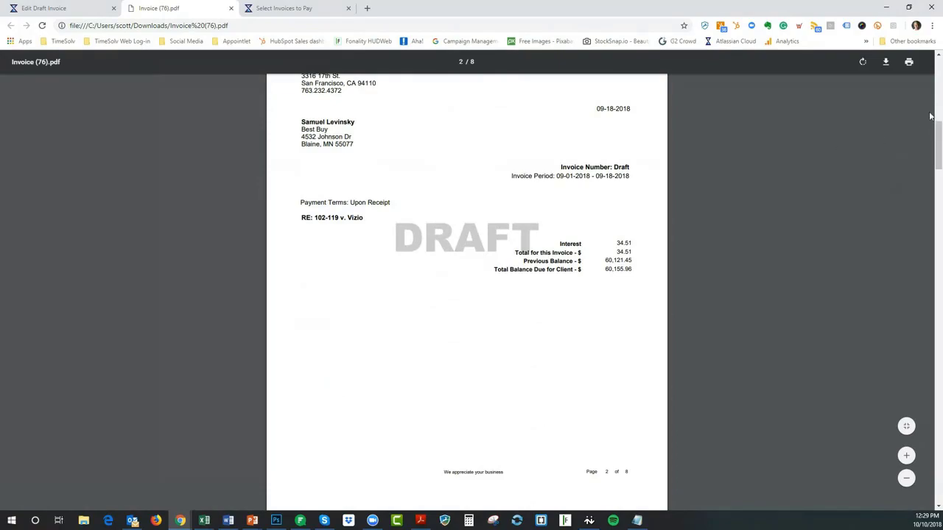
drag(938, 129, 940, 466)
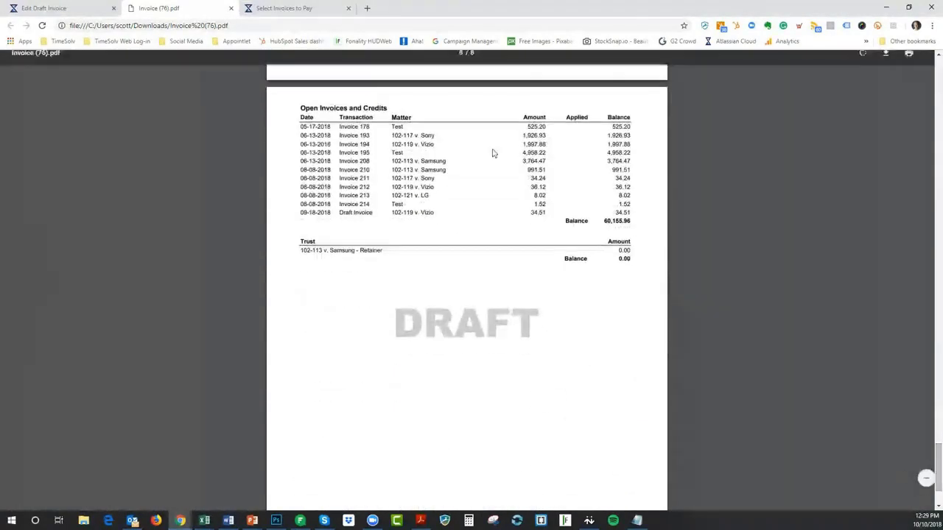
click(230, 8)
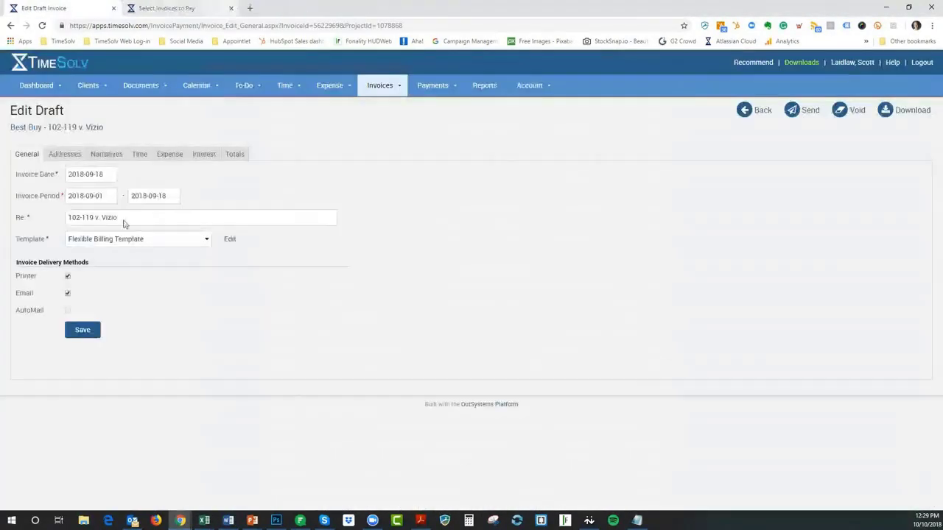
Look at the draft's template settings and template list without changing anything
click(230, 240)
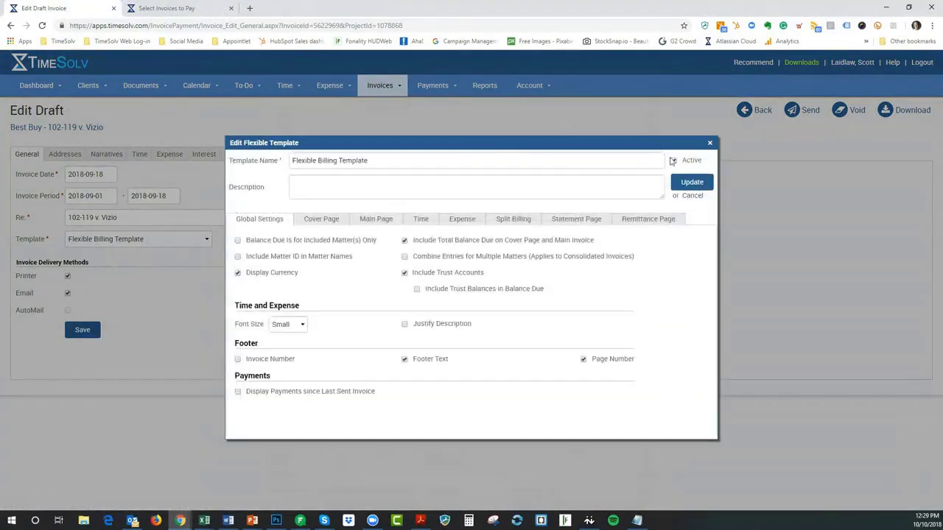
click(709, 143)
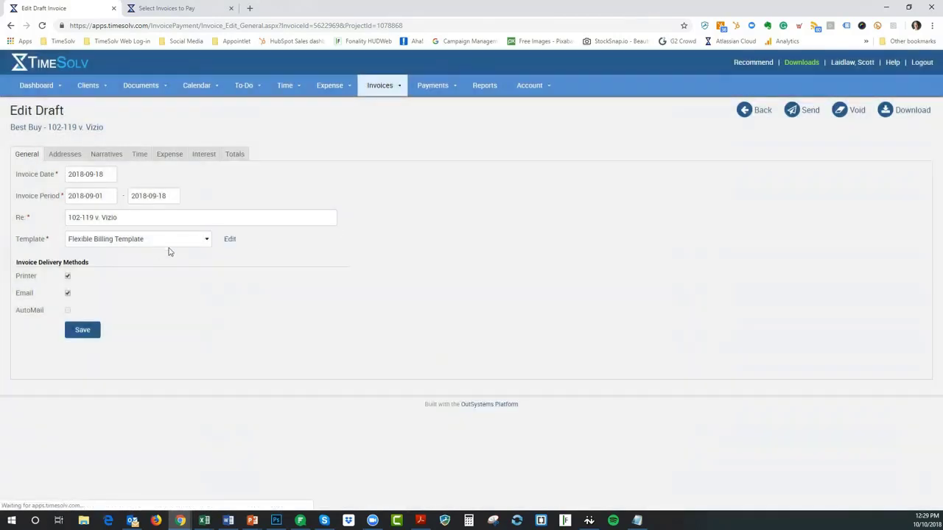
click(169, 240)
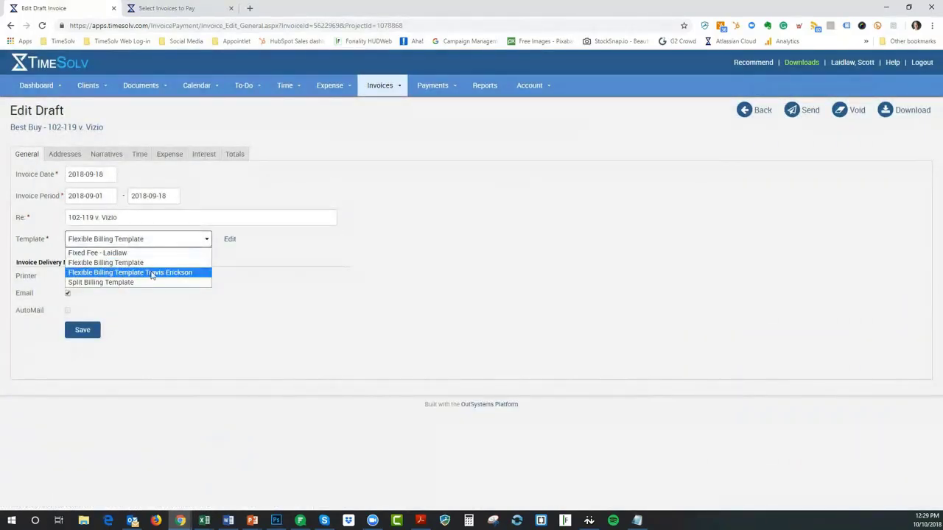
click(282, 223)
Uncheck Include Remittance Page in Flexible Billing Template and save the update
click(230, 239)
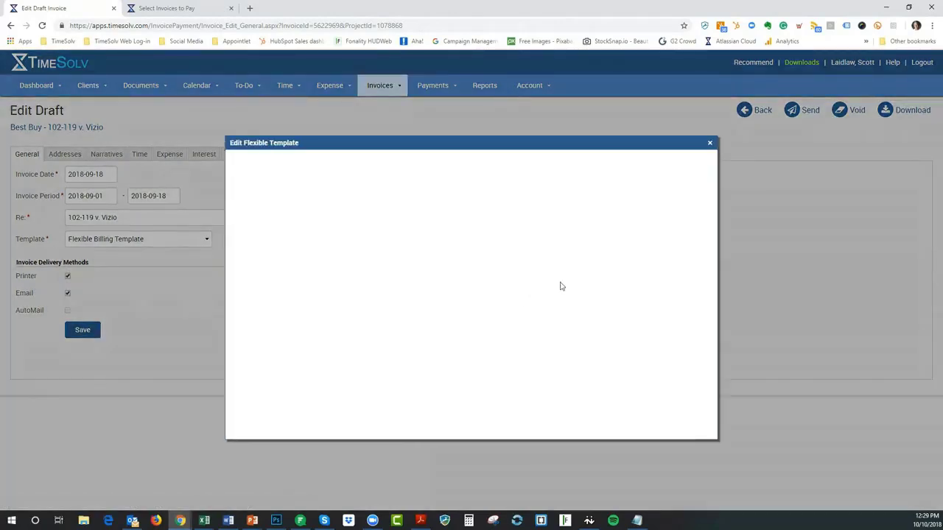
click(644, 221)
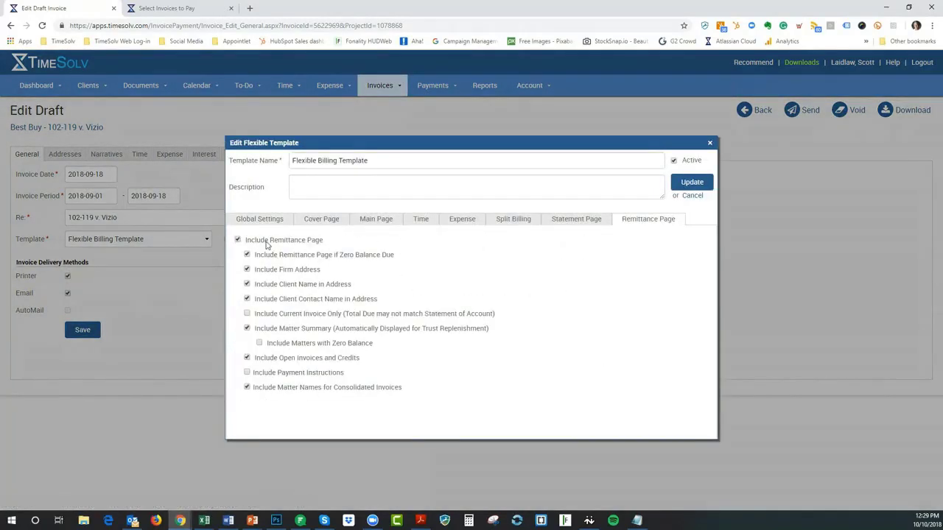
click(237, 241)
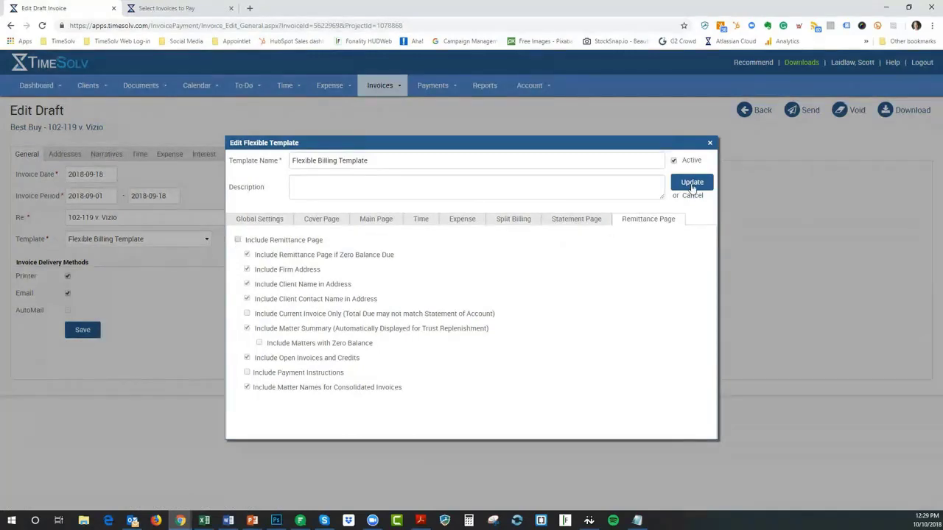
click(692, 184)
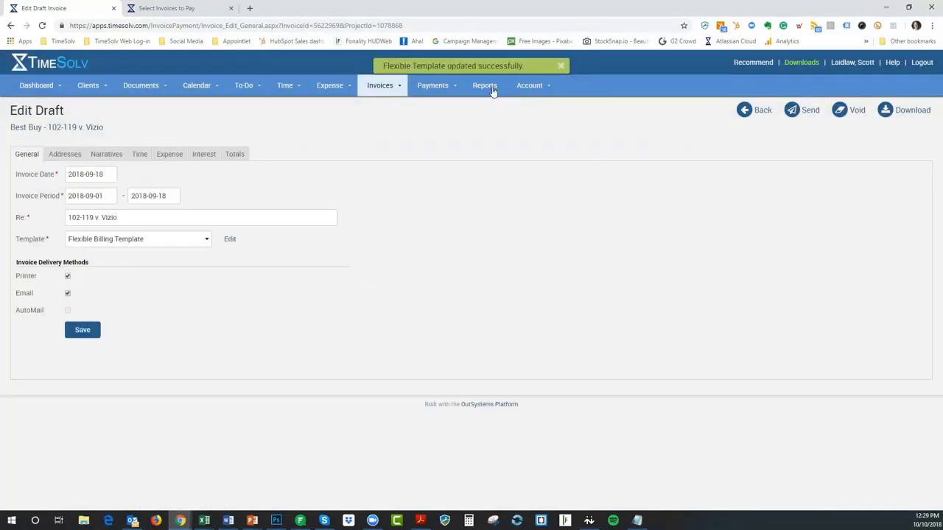
Download the revised draft as Invoice (77).pdf, review its six pages, and close it
click(914, 112)
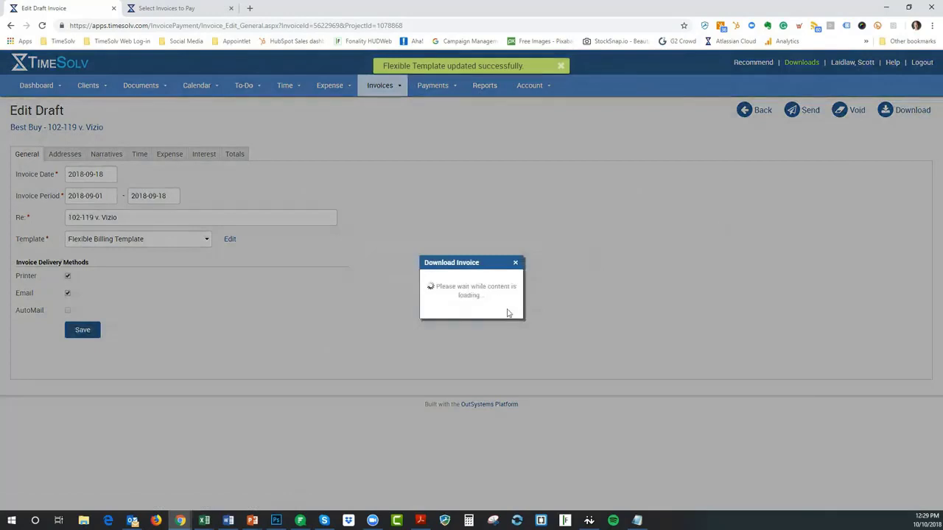
click(522, 310)
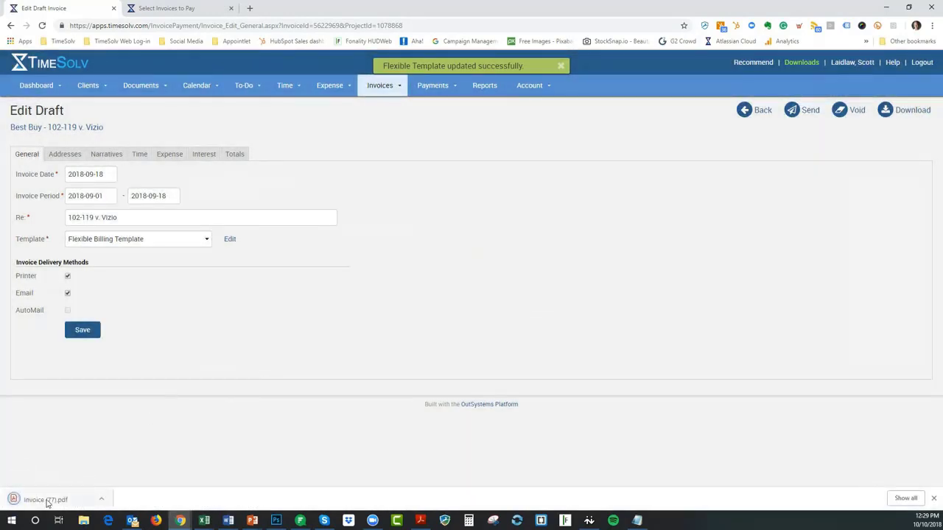
click(42, 500)
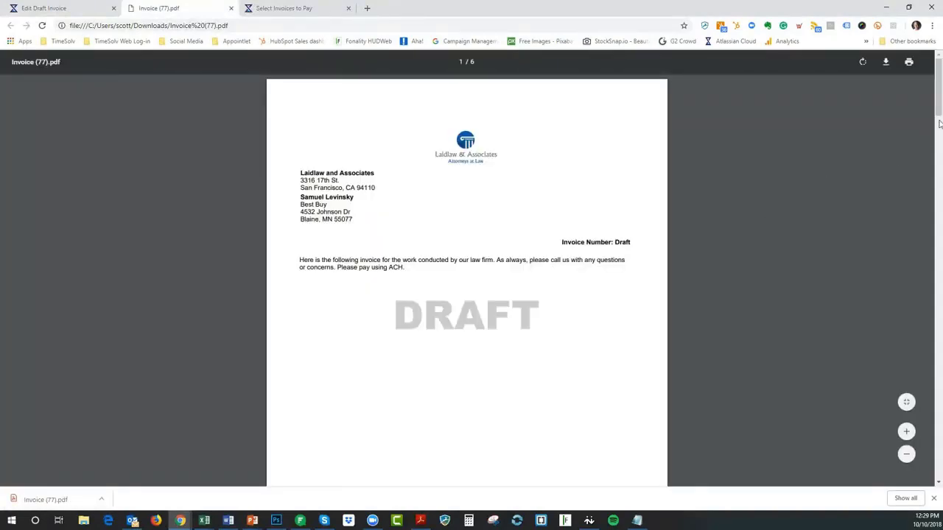
drag(937, 113, 942, 525)
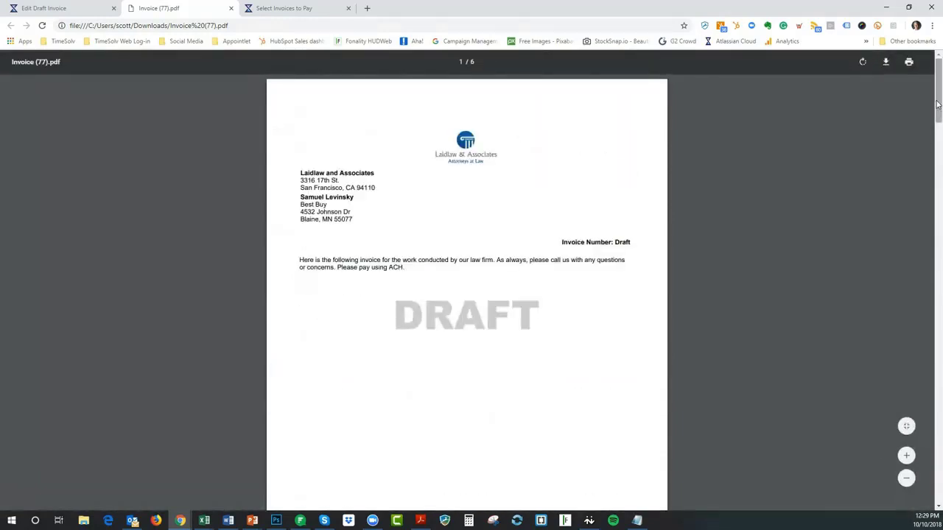
click(941, 287)
drag(940, 287, 941, 505)
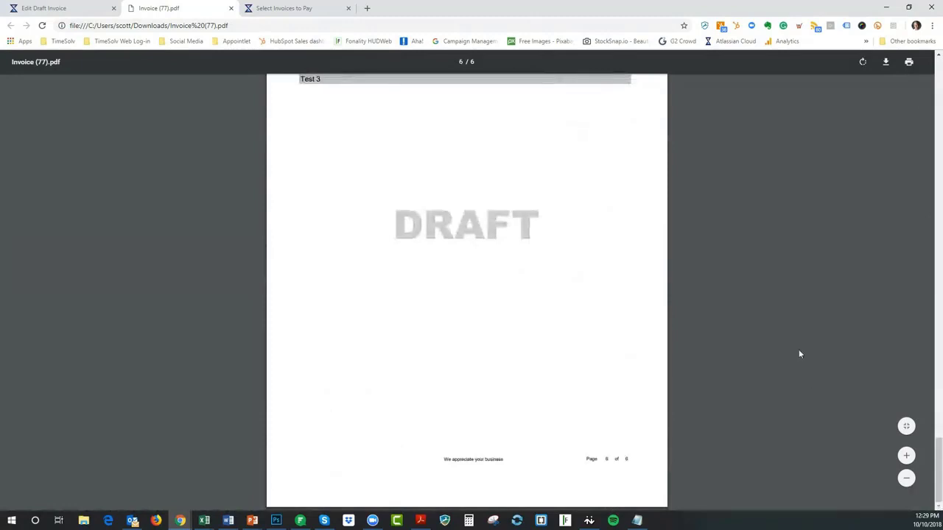
scroll(773, 297, up, 5)
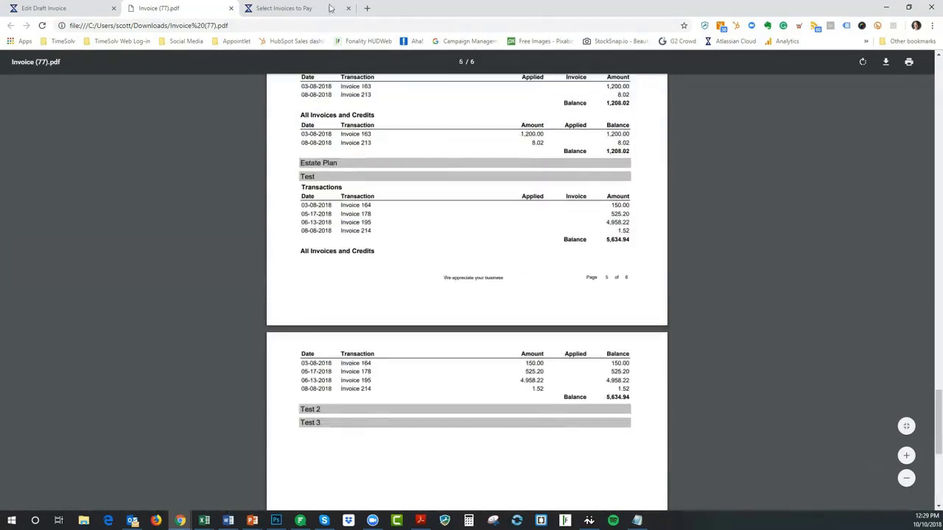
click(231, 8)
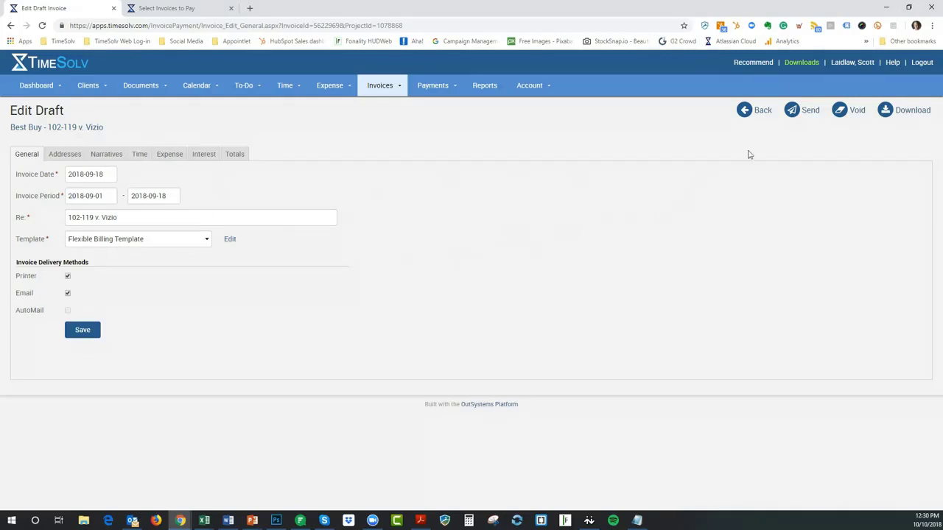
Return to the Draft Invoices list and advance the PowerPoint tips to the interest slide
click(760, 111)
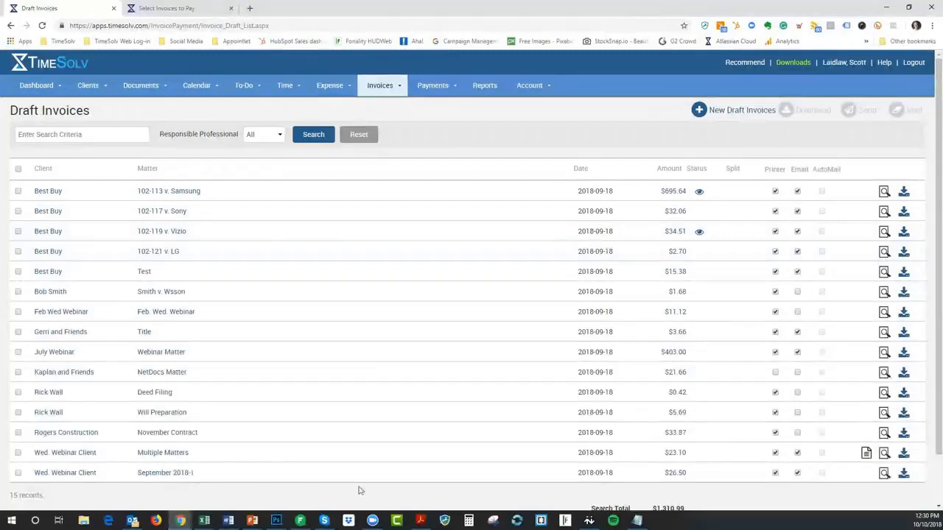
mouse_move(252, 521)
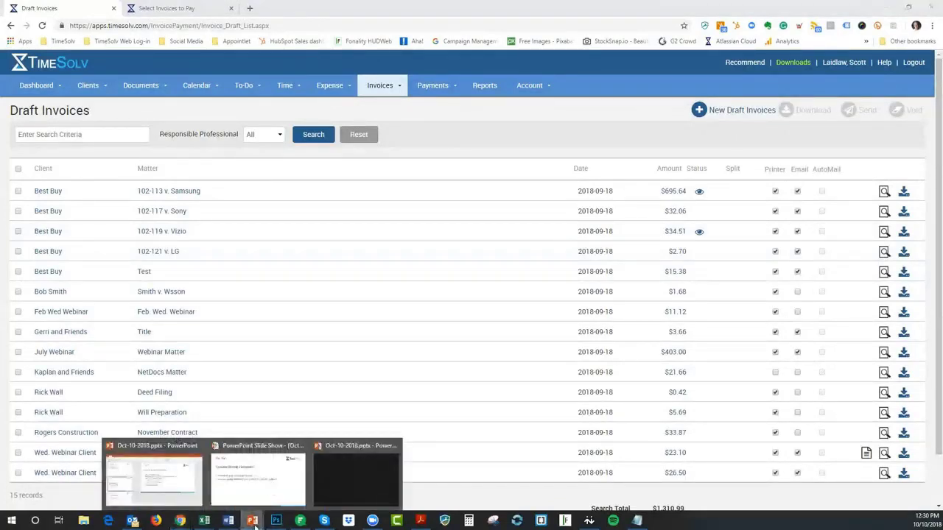
click(271, 492)
click(271, 491)
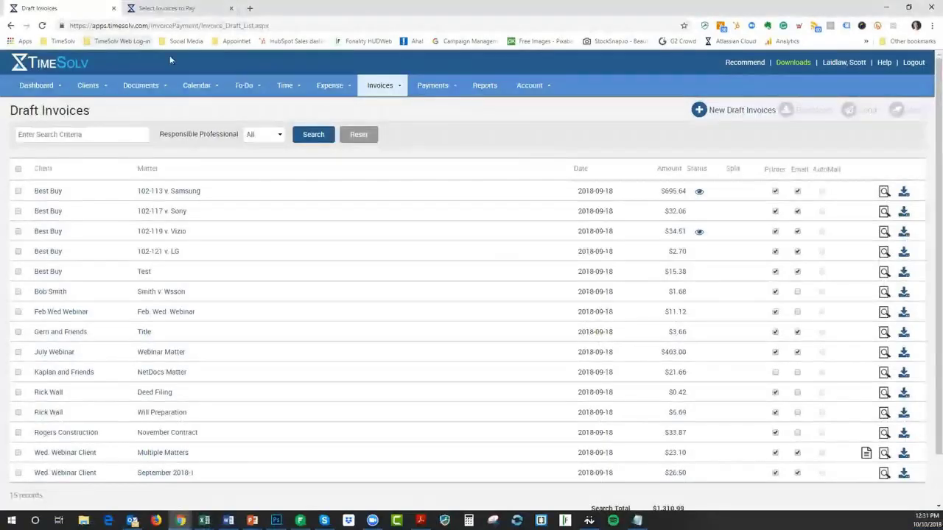
click(87, 87)
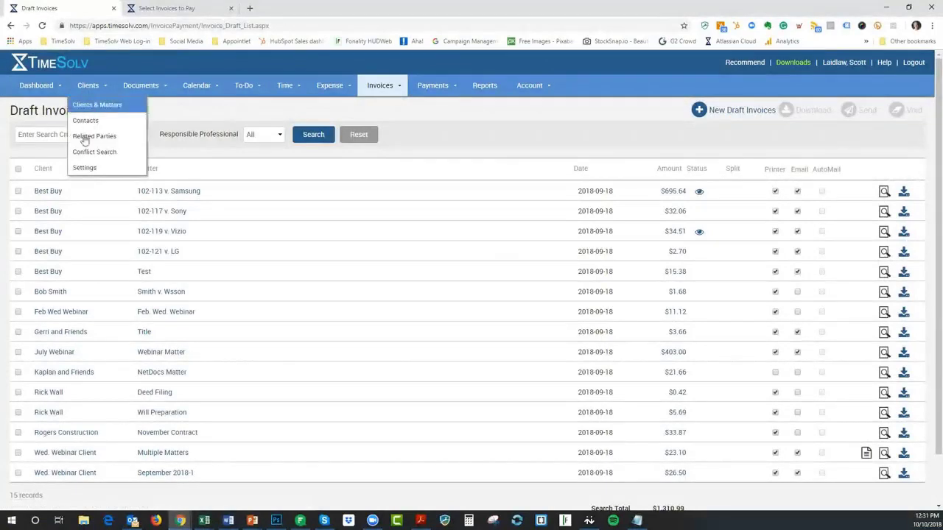
In Clients > Settings > Invoice Settings, edit the Interest Rate from 8 to .5, then clear it
click(83, 169)
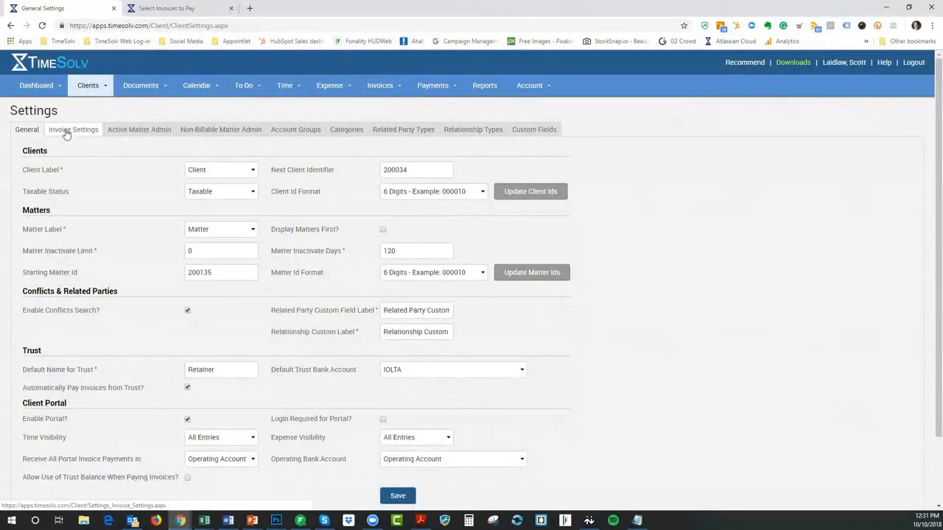
click(68, 134)
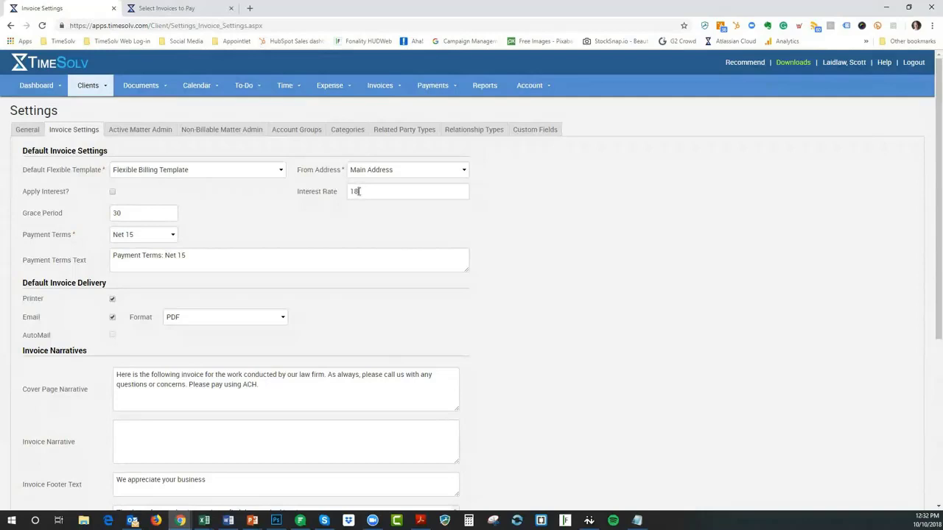
click(356, 191)
key(BackSpace)
text(.5)
drag(372, 191, 340, 196)
key(BackSpace)
click(469, 520)
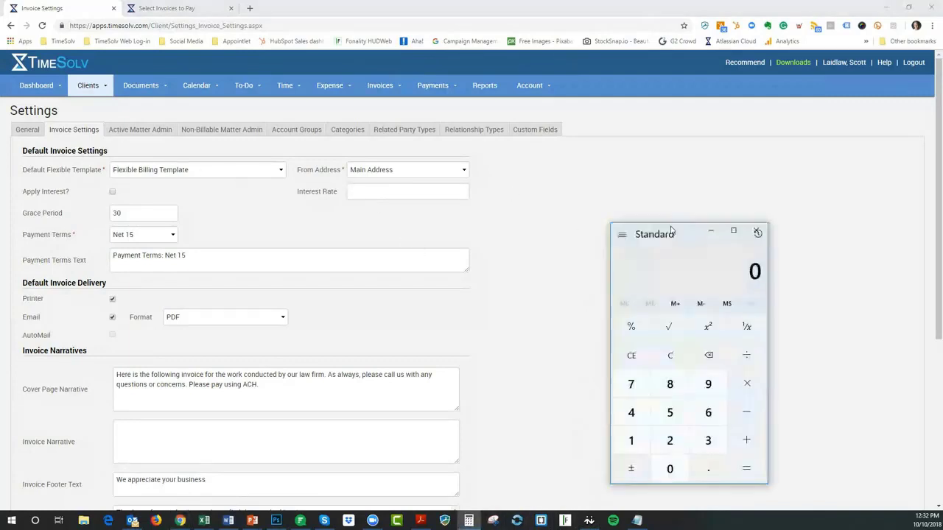
drag(672, 226, 655, 116)
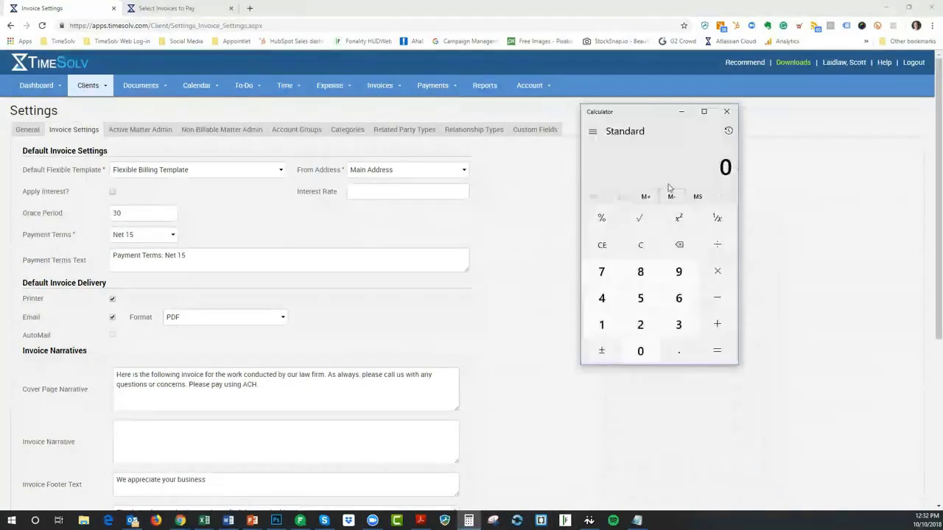
text(1.5)
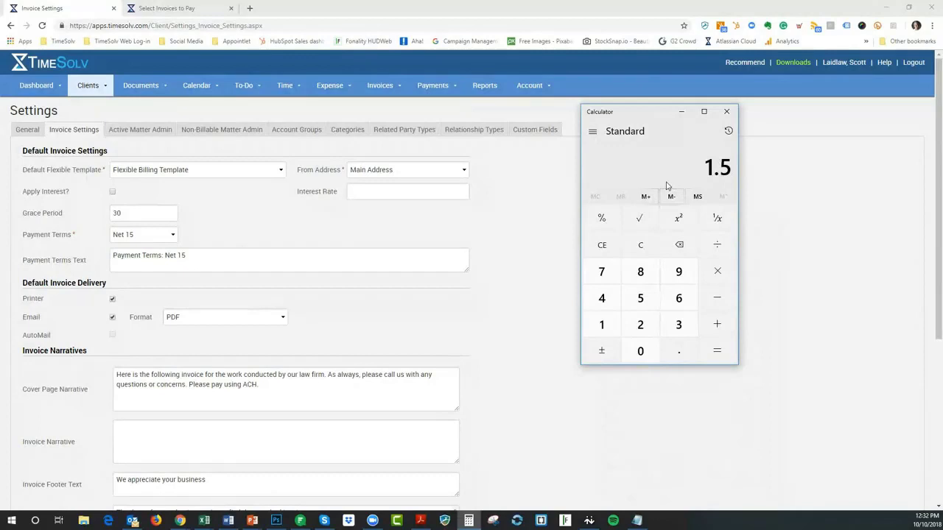
text(*12)
key(Return)
key(Escape)
Close the calculator, then enter Interest Rate 18, choose Net 30 terms, and change Grace Period to 0
click(727, 112)
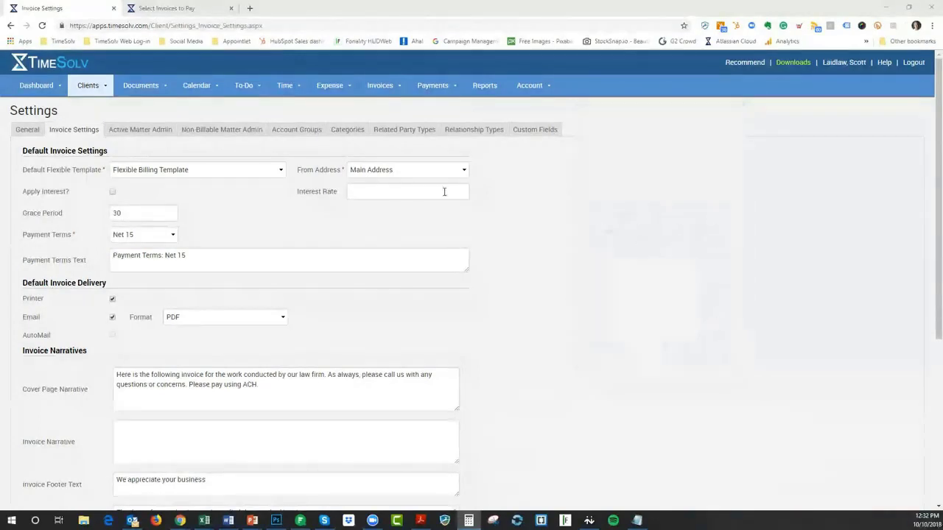
click(383, 191)
text(18)
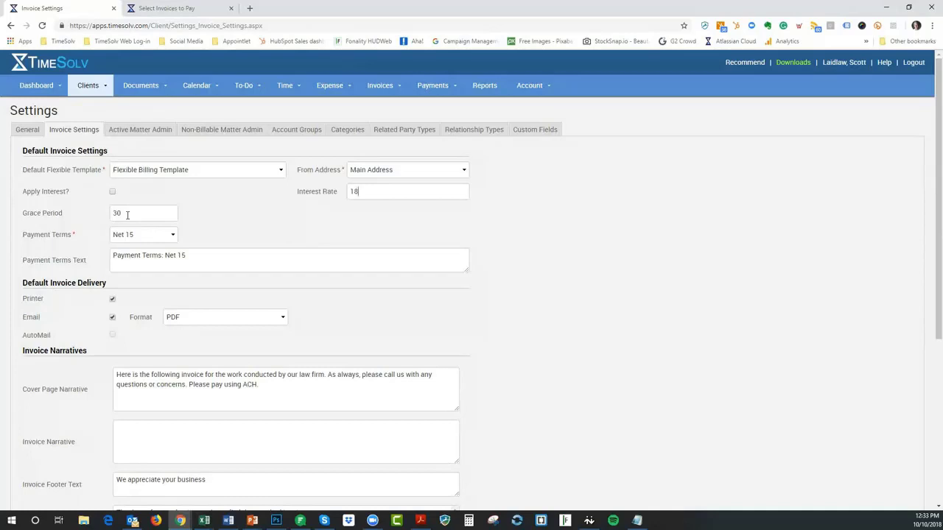
click(141, 235)
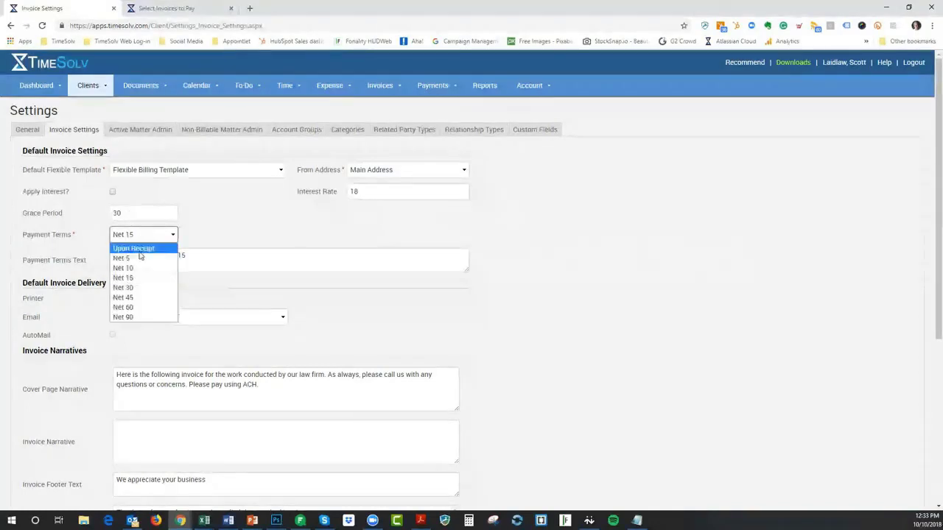
click(133, 249)
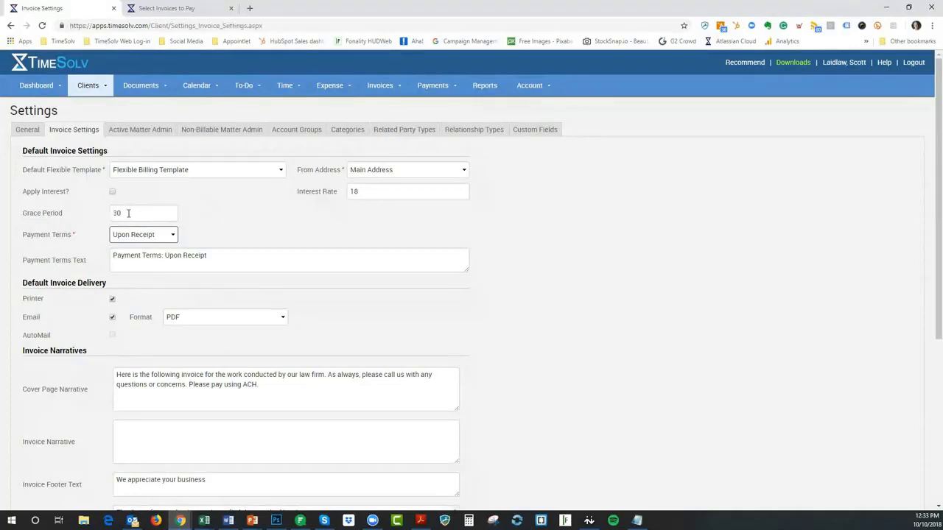
click(145, 234)
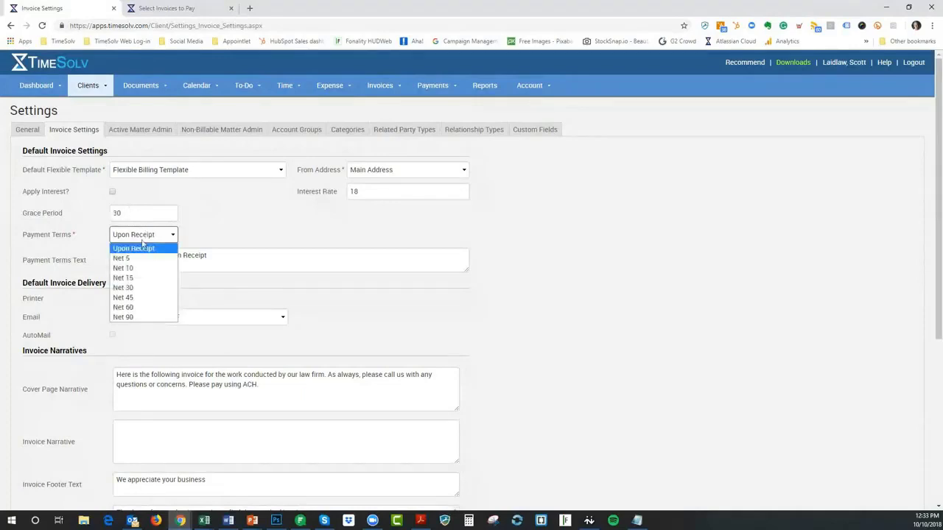
click(123, 287)
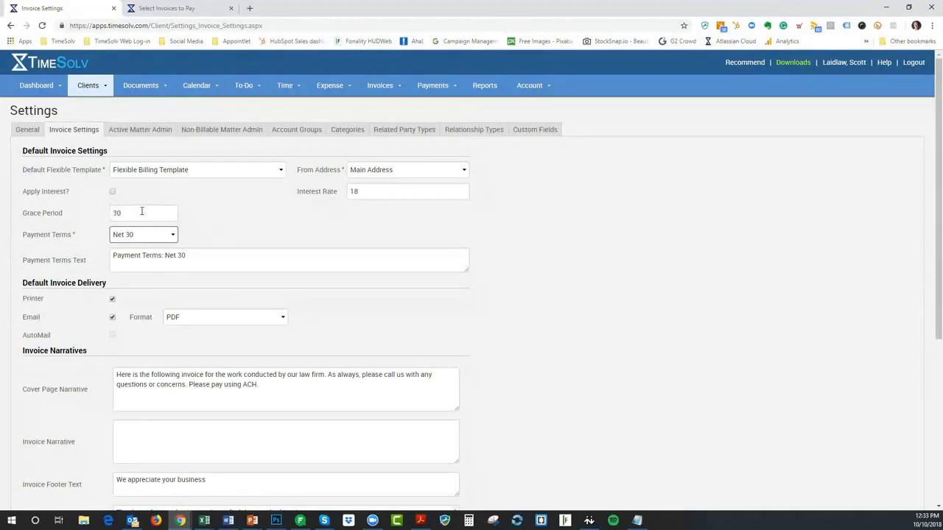
drag(142, 212, 94, 224)
text(0)
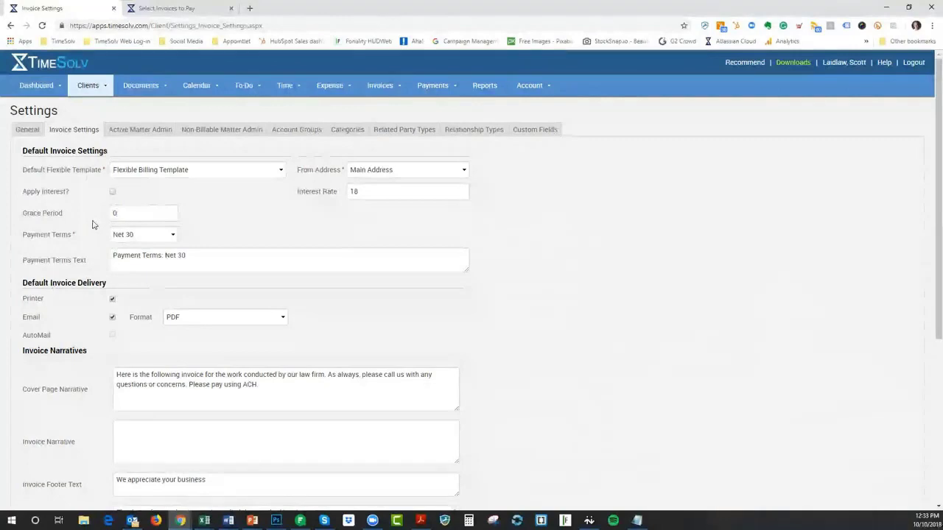
click(136, 239)
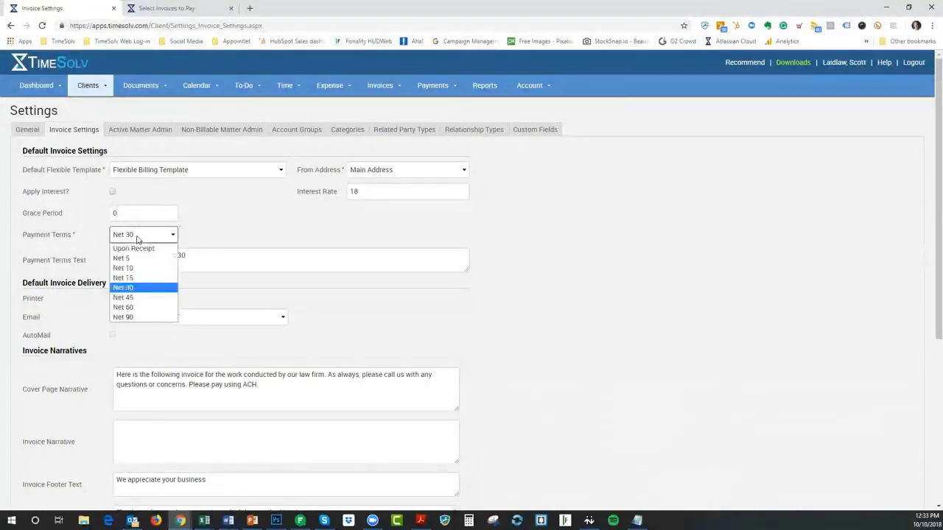
click(154, 237)
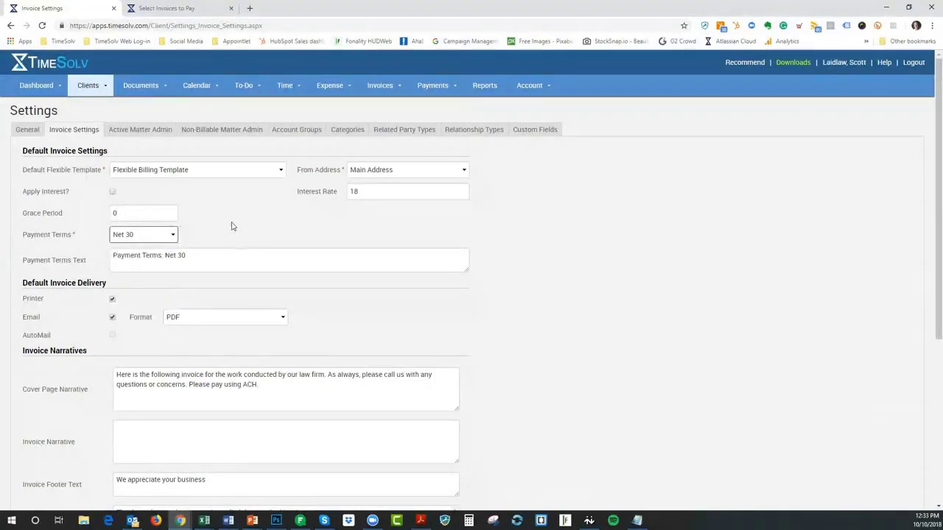
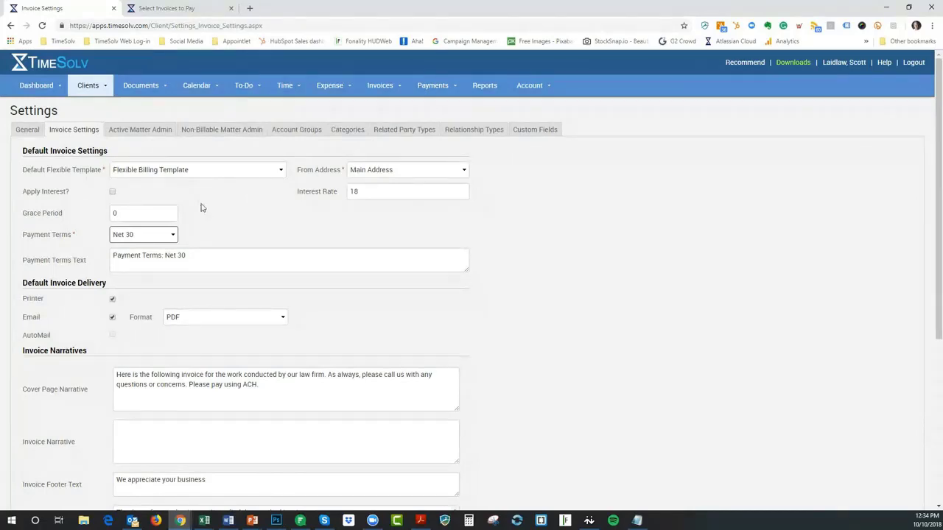
Turn on Apply Interest, save the firm defaults, and set Grace Period to 0
scroll(202, 209, down, 3)
click(41, 486)
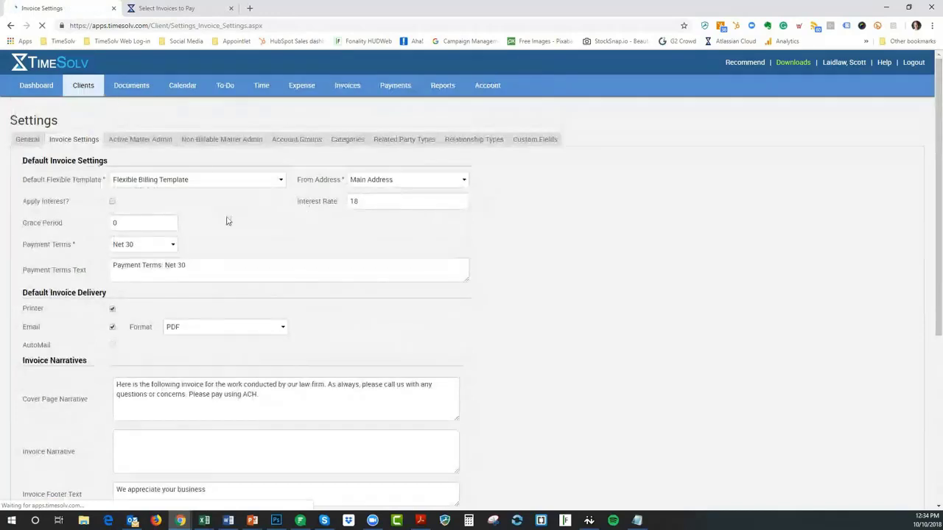
click(112, 193)
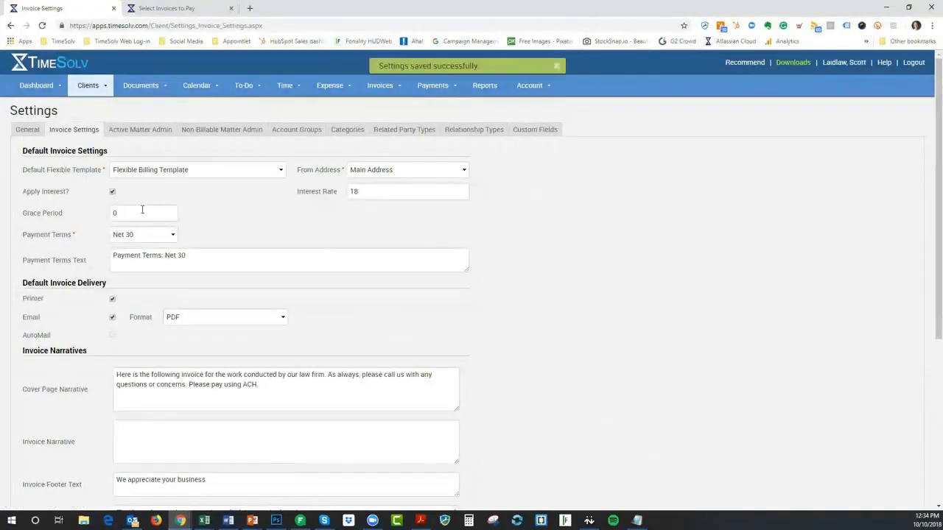
scroll(307, 253, down, 4)
click(42, 416)
click(113, 213)
text(0)
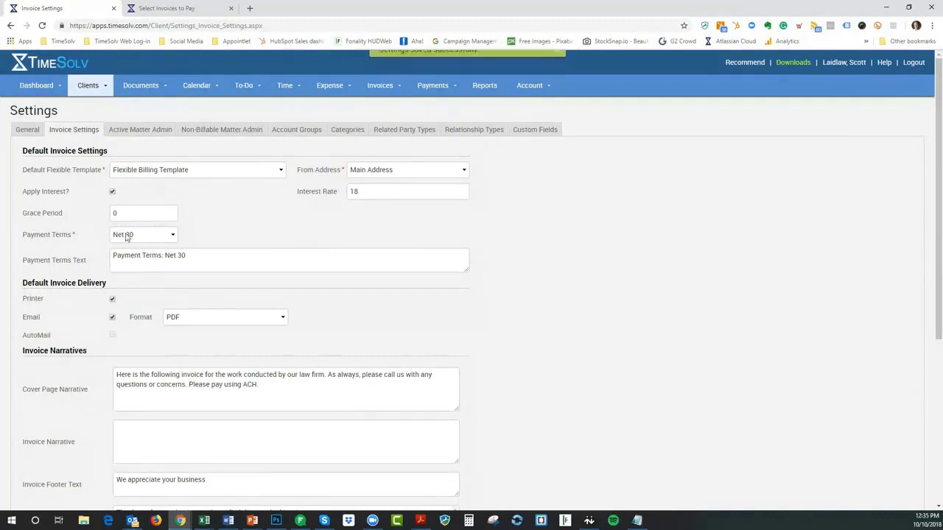
Uncheck Apply Interest, save the default invoice settings, and dismiss the confirmation
click(98, 89)
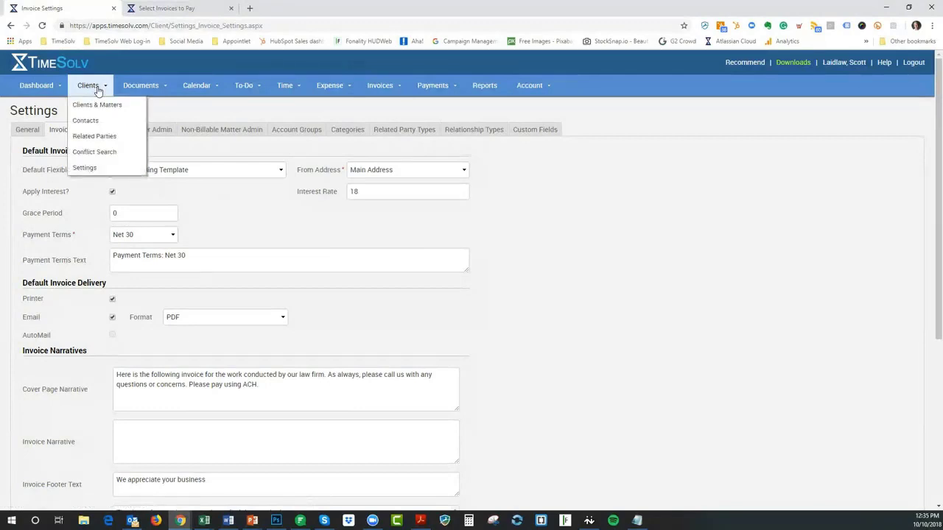
click(112, 193)
scroll(258, 263, down, 4)
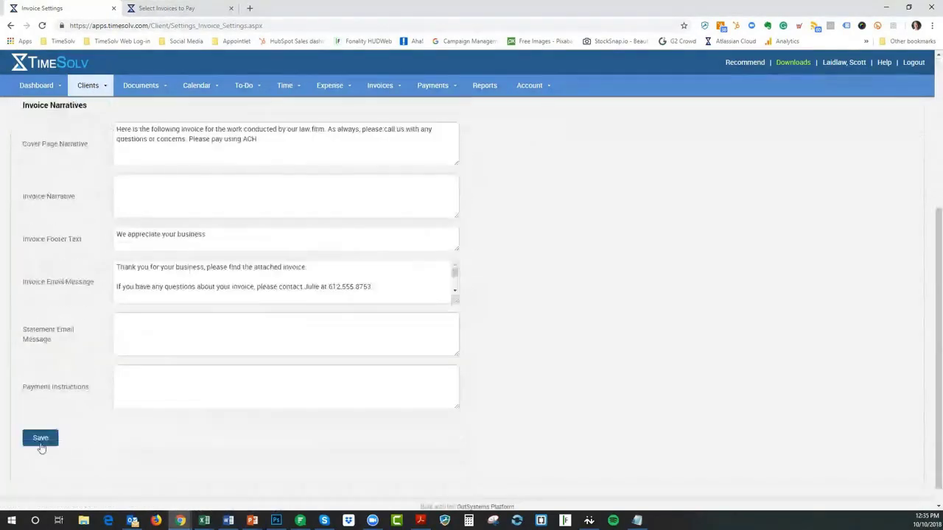
click(42, 445)
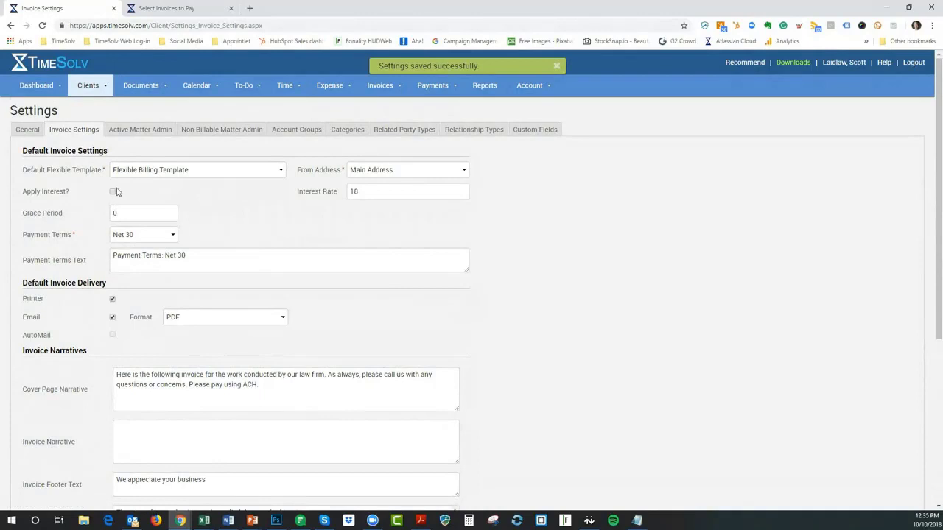
click(557, 66)
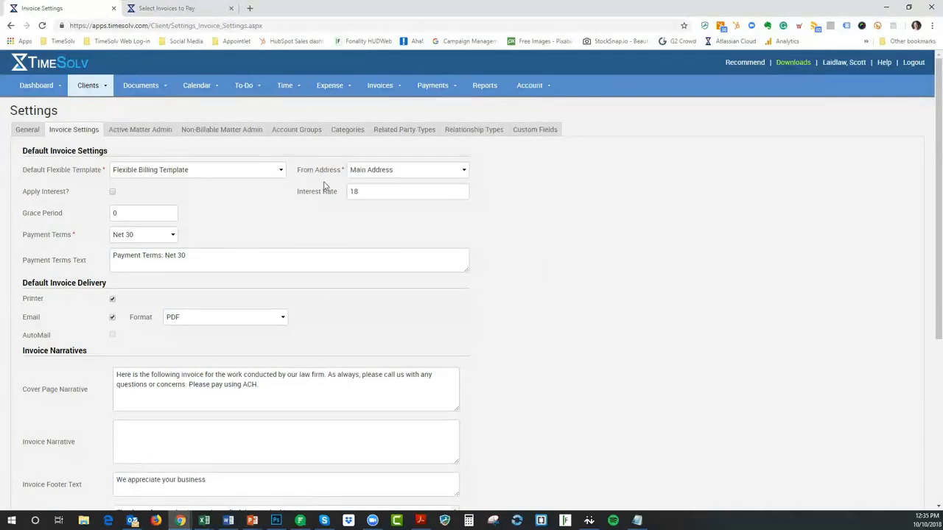
Open the Oct Webinar client's Invoice Settings from Clients & Matters
mouse_move(91, 91)
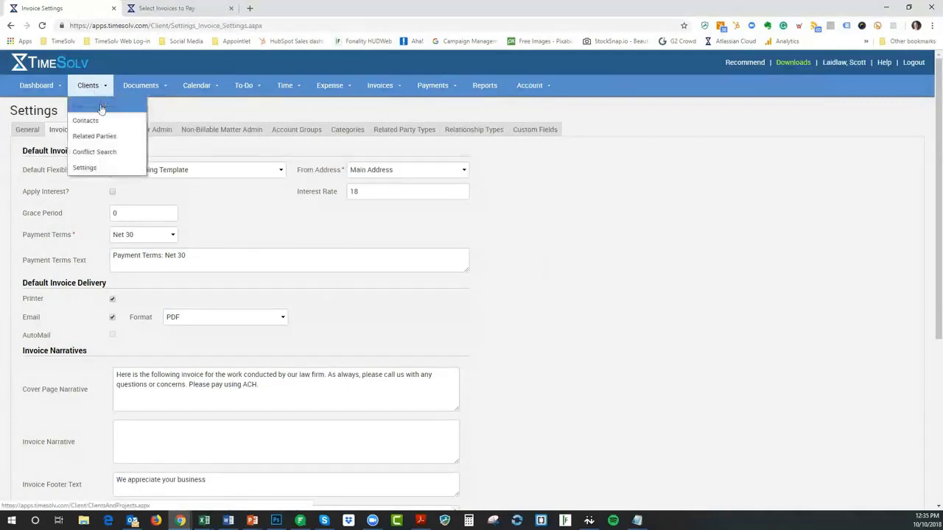
click(101, 106)
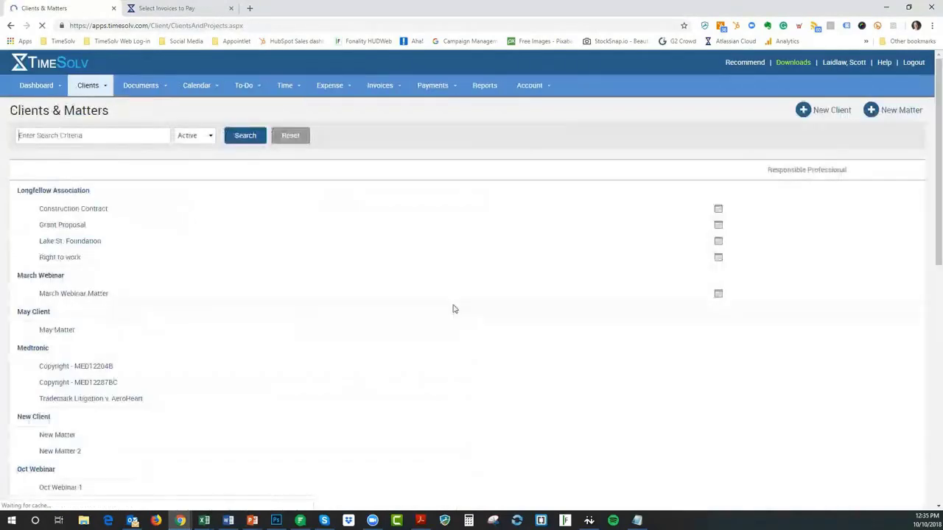
scroll(439, 391, down, 4)
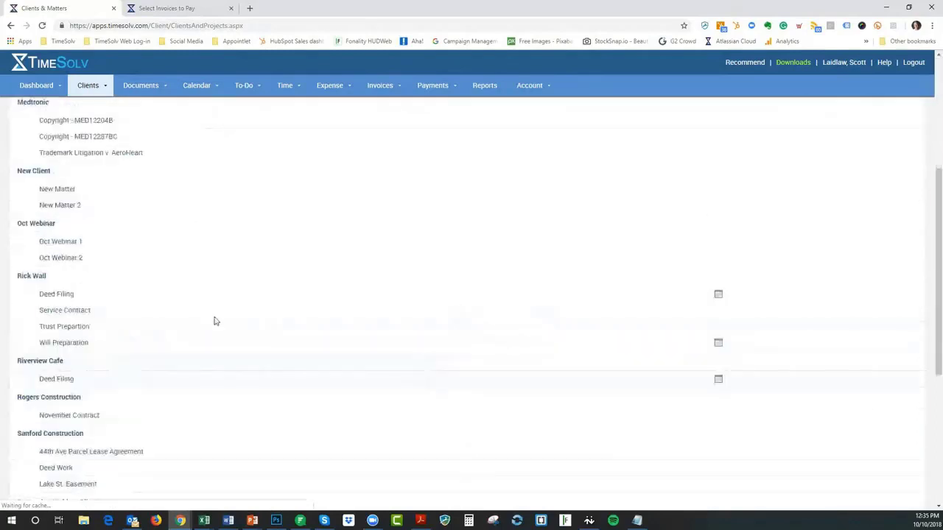
click(33, 225)
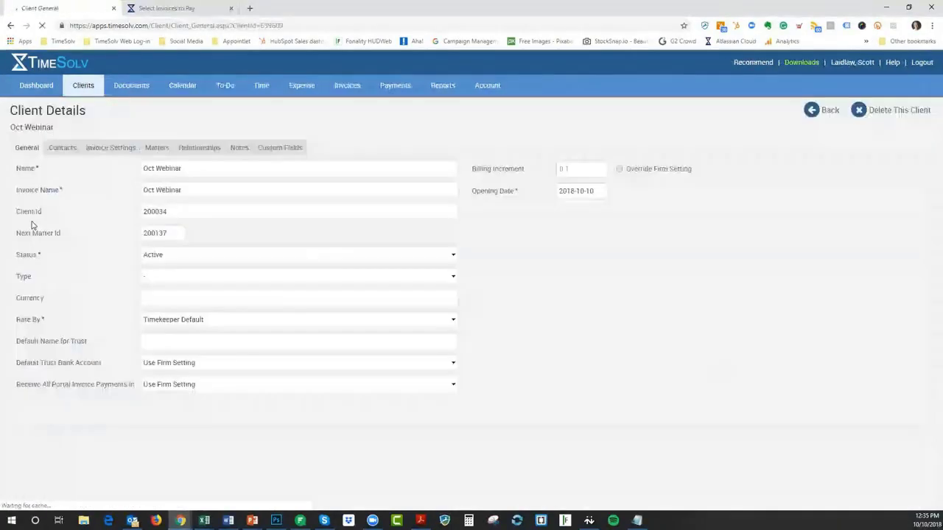
click(105, 150)
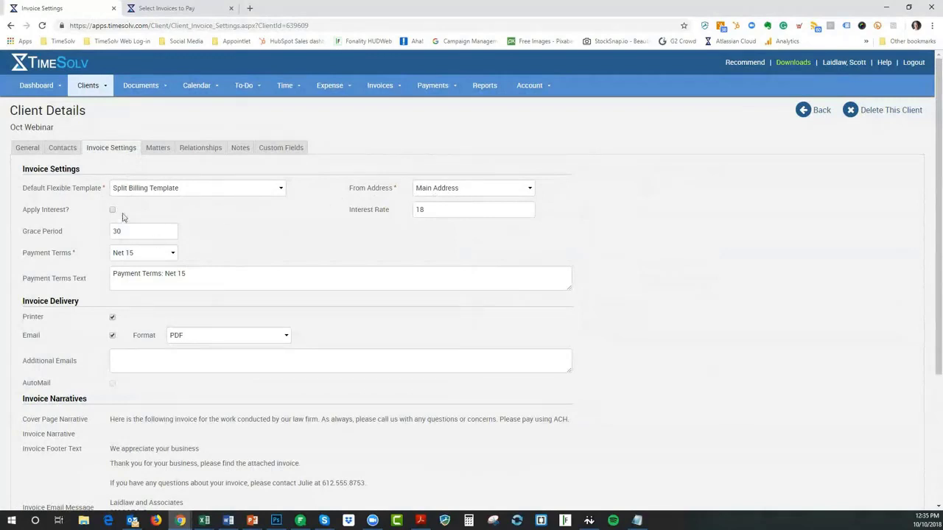
Keep Net 15 terms and save Oct Webinar's settings with 18 interest and 30-day grace
scroll(147, 389, down, 3)
scroll(198, 239, down, 1)
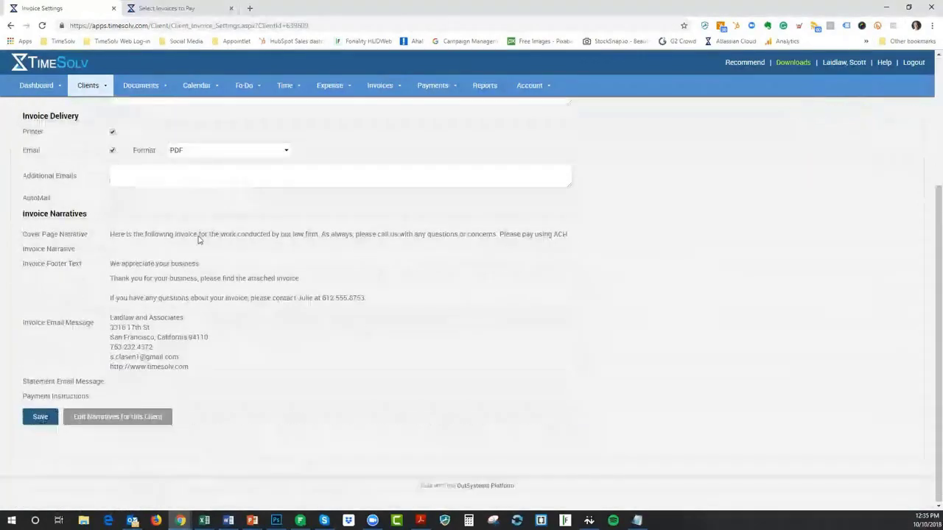
scroll(197, 239, up, 4)
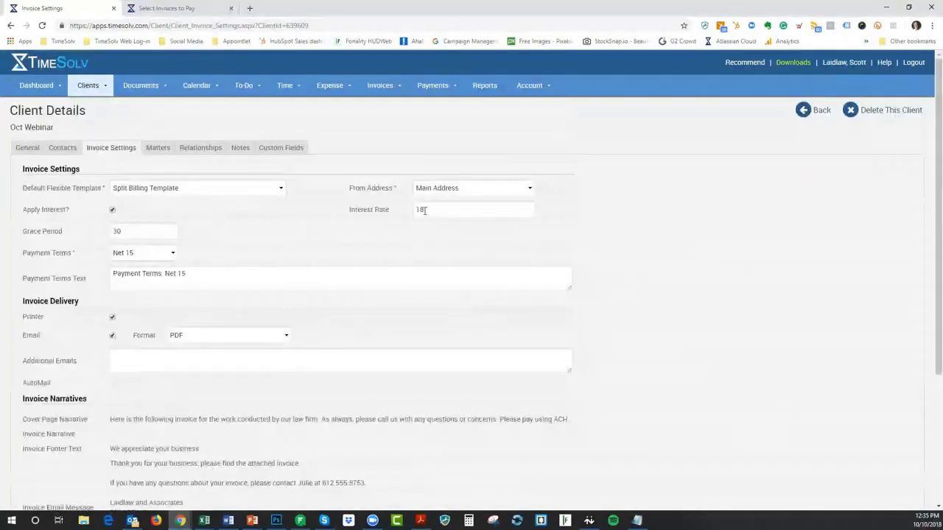
click(141, 255)
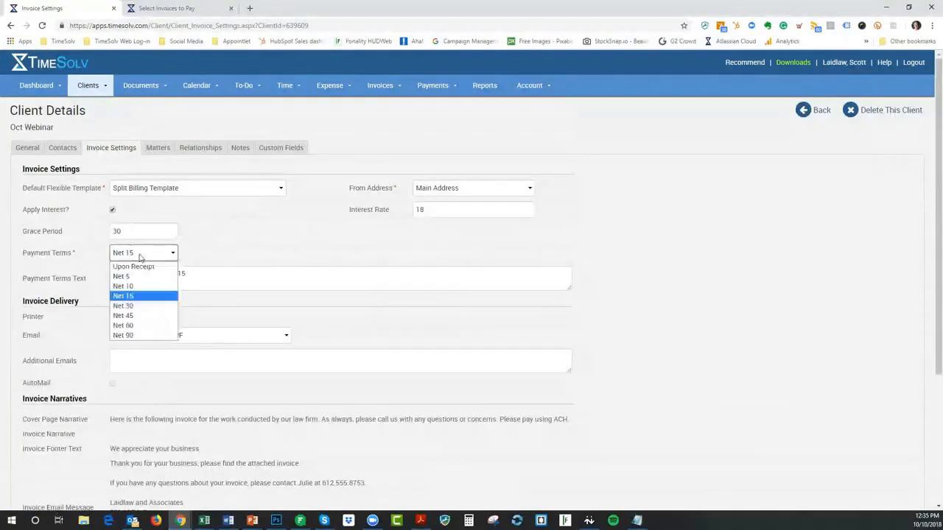
click(218, 244)
scroll(148, 331, down, 3)
click(40, 417)
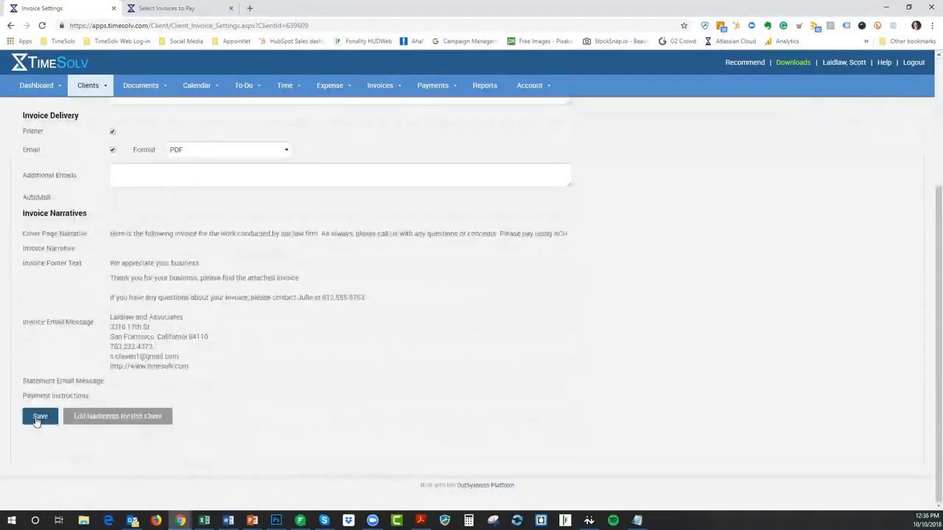
scroll(288, 386, up, 3)
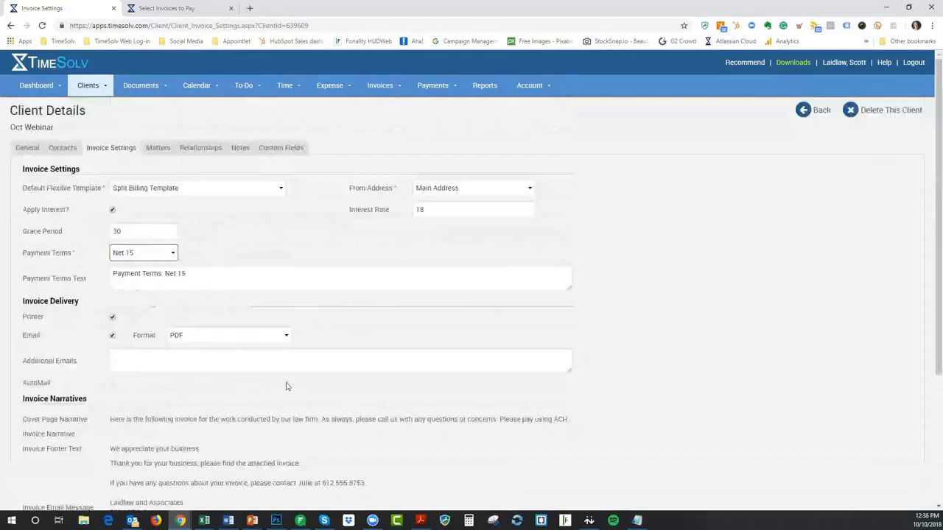
scroll(288, 386, down, 3)
click(40, 417)
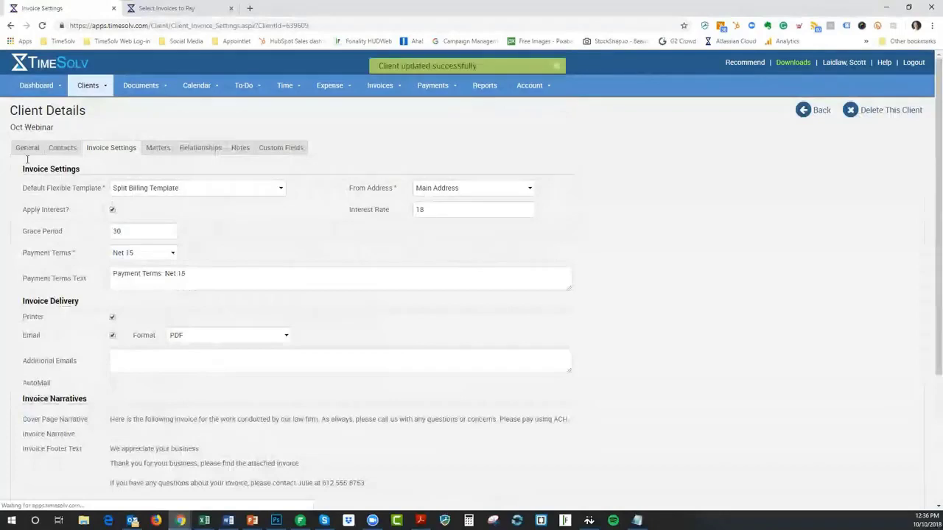
click(152, 148)
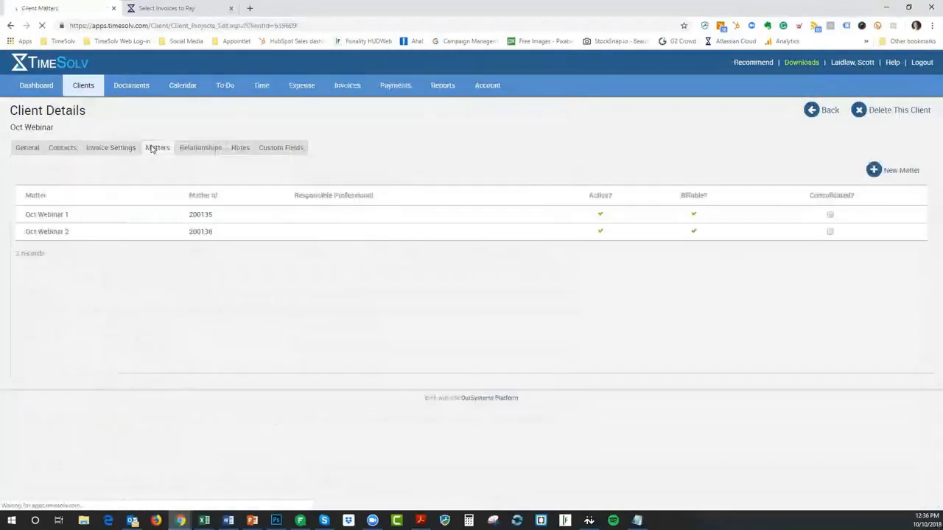
Review the Oct Webinar 2 matter's invoice settings, interest start date calendar and invoices
click(59, 237)
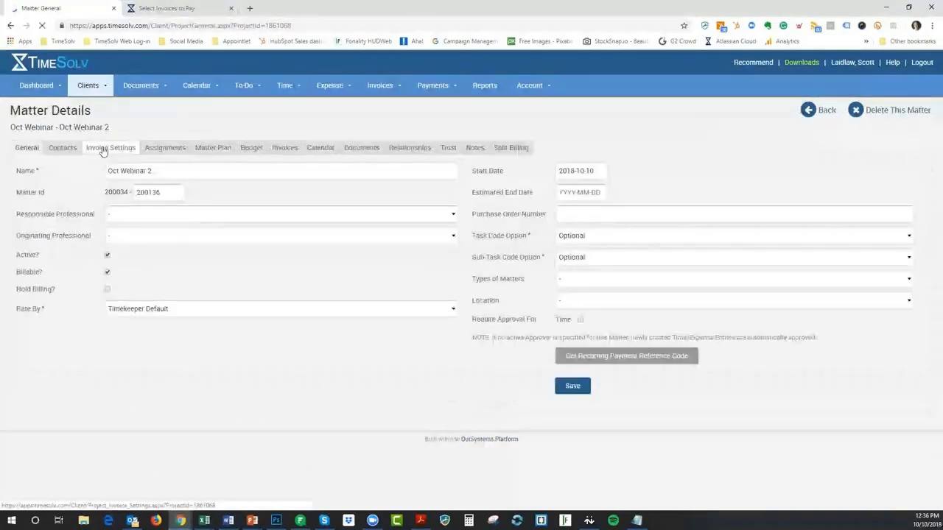
click(103, 148)
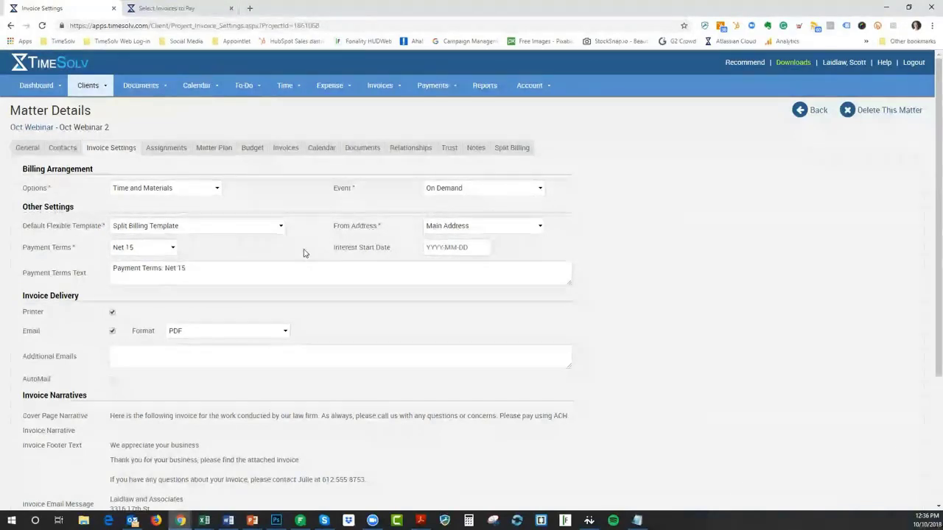
click(440, 247)
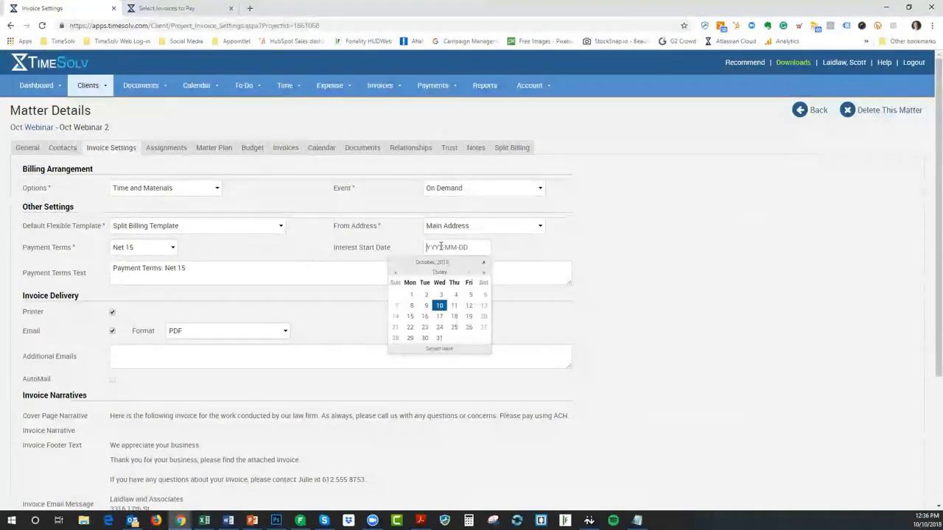
click(484, 263)
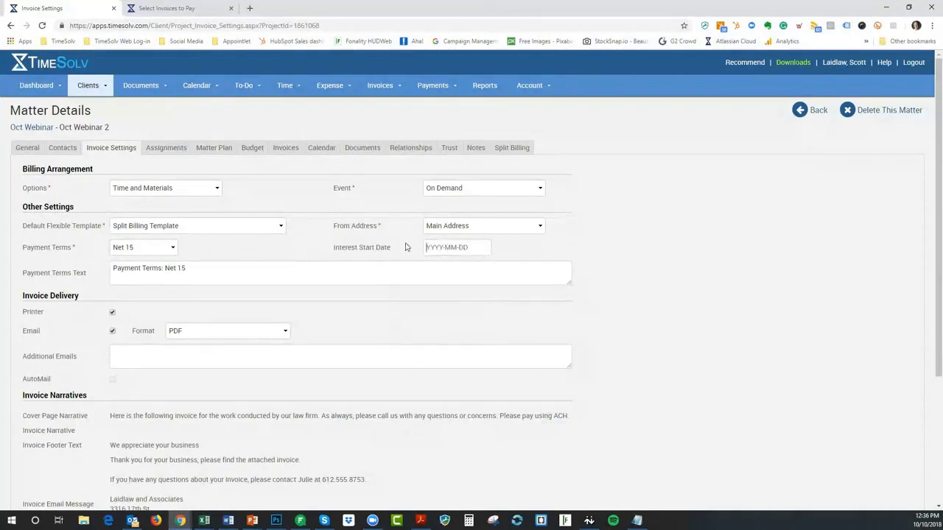
click(288, 151)
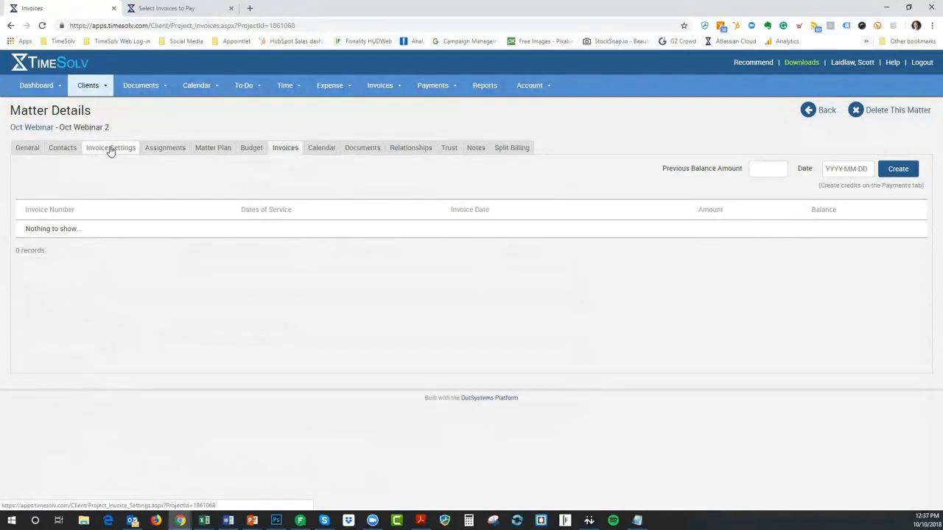
click(111, 149)
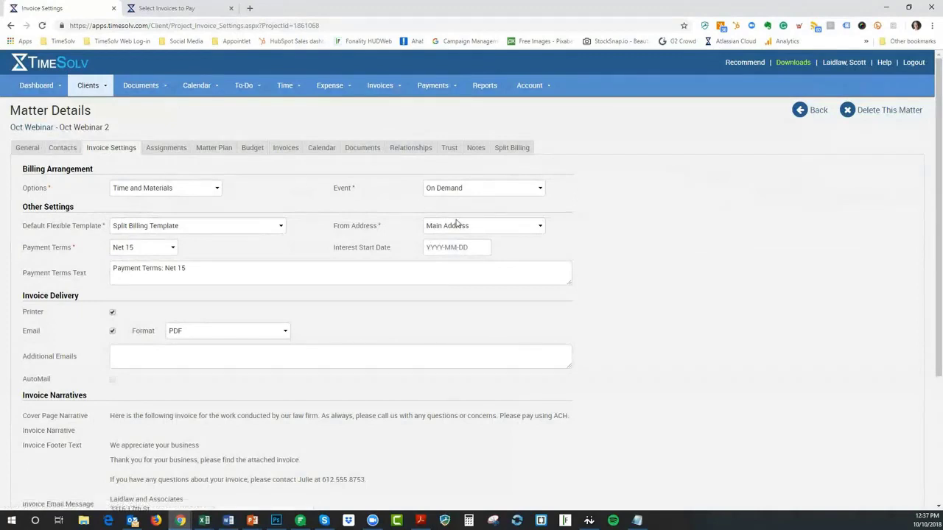
click(442, 251)
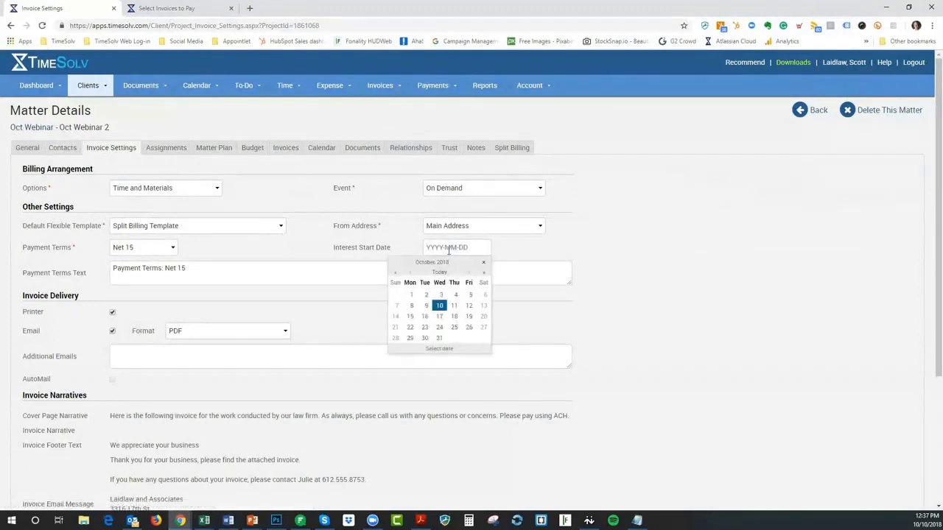
click(566, 252)
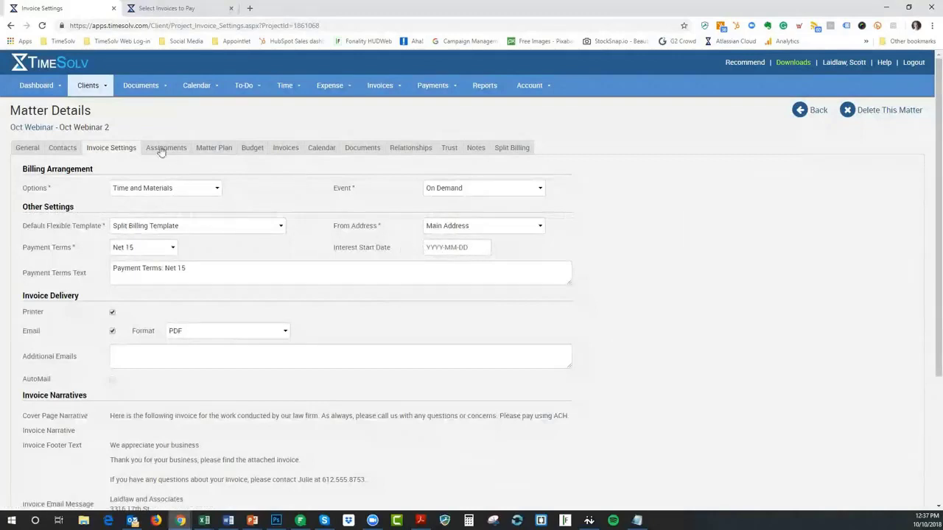
Return to the Oct Webinar client's invoice settings and switch to the PowerPoint slide show
click(27, 128)
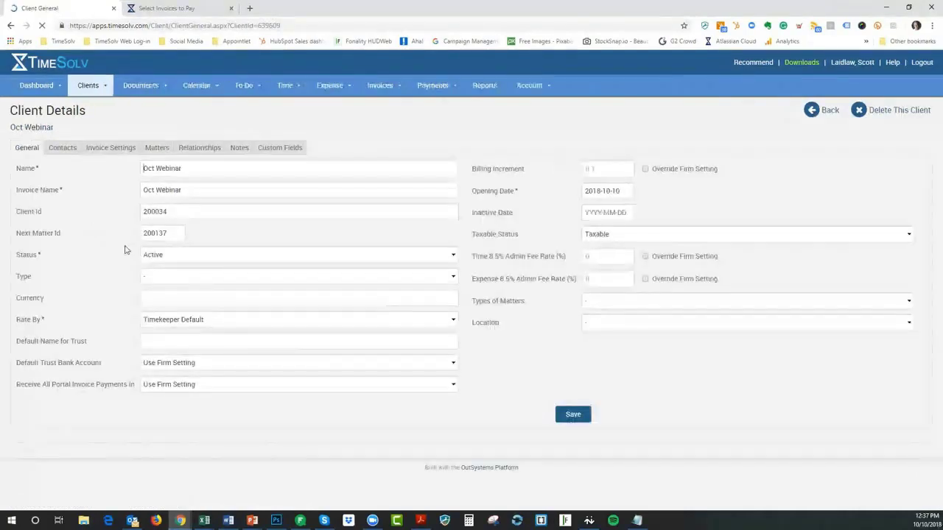
click(103, 149)
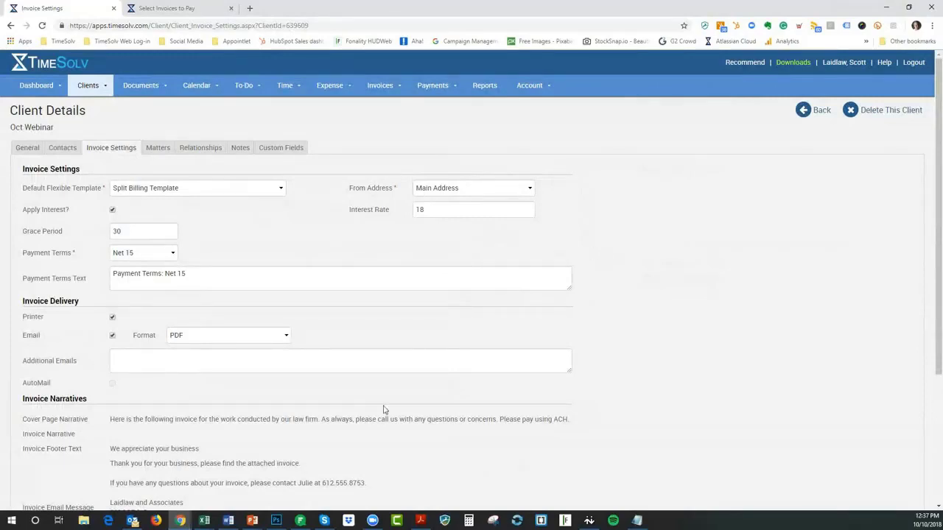
click(251, 523)
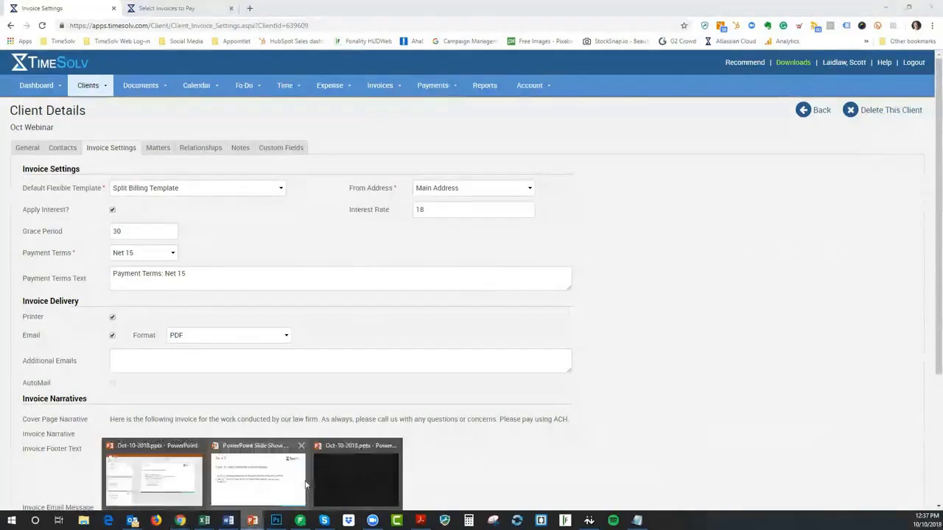
click(292, 485)
Advance to the Questions slide and exit the slide show
click(292, 484)
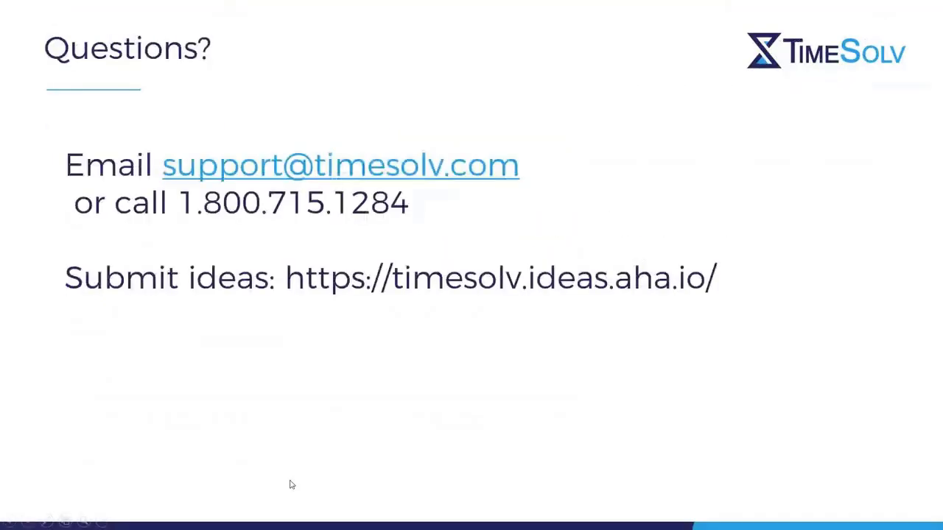
key(Left)
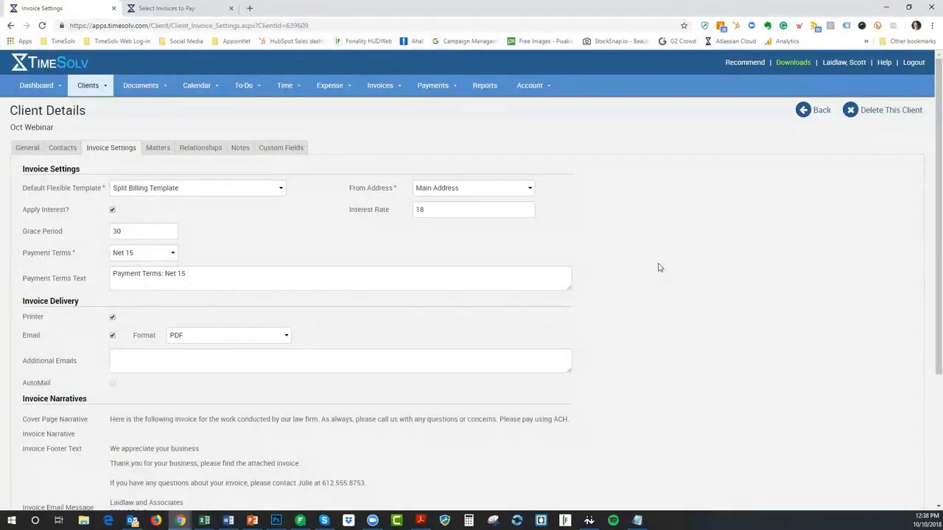
Go to Time > Time Entry to show the October 2018 calendar
mouse_move(298, 88)
click(296, 105)
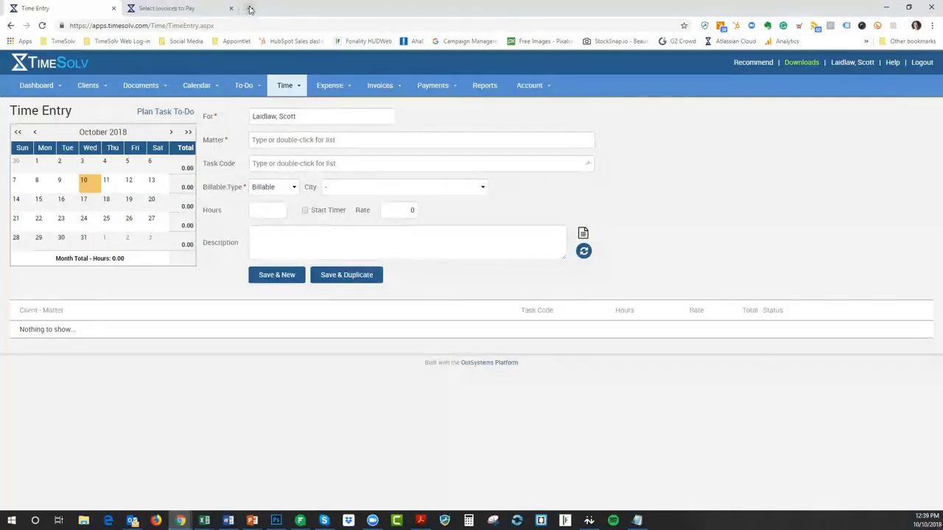
Search the Bitwarden vault for 'law' and launch the saved lawpay.com login
click(705, 26)
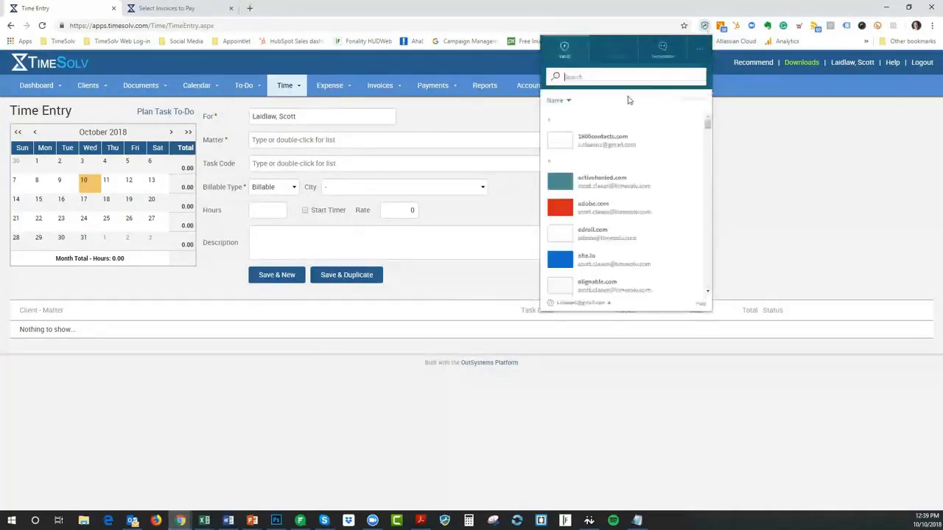
text(law)
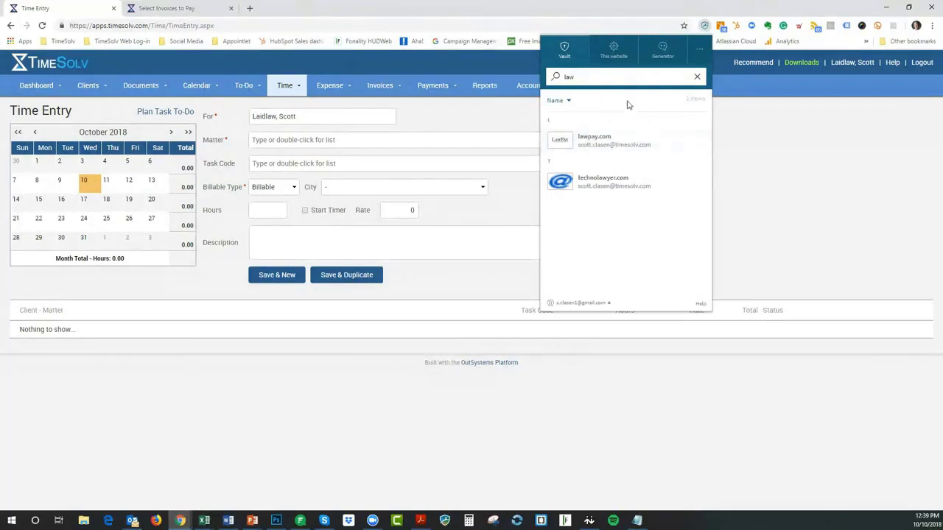
click(597, 140)
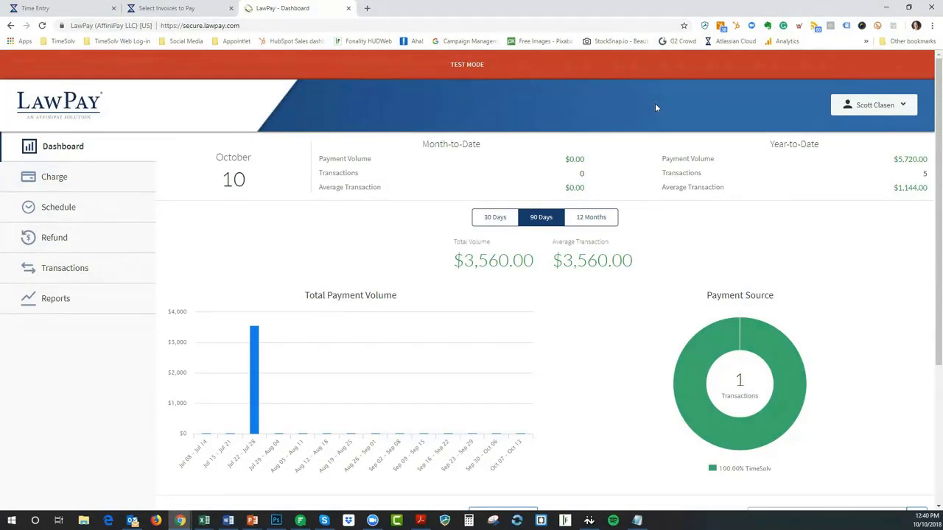
Open the LawPay account dropdown at the top right of the dashboard
click(878, 107)
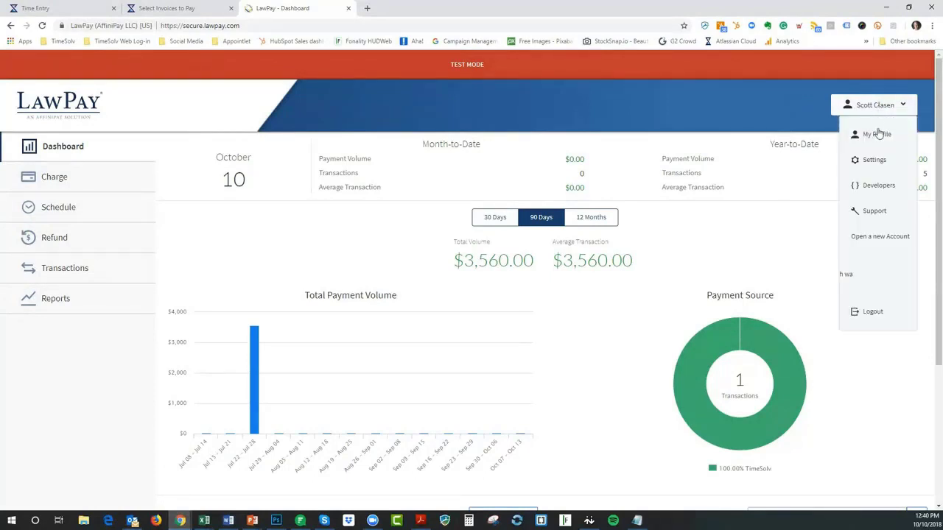
Go to Developers settings and start authorizing a new application
click(873, 162)
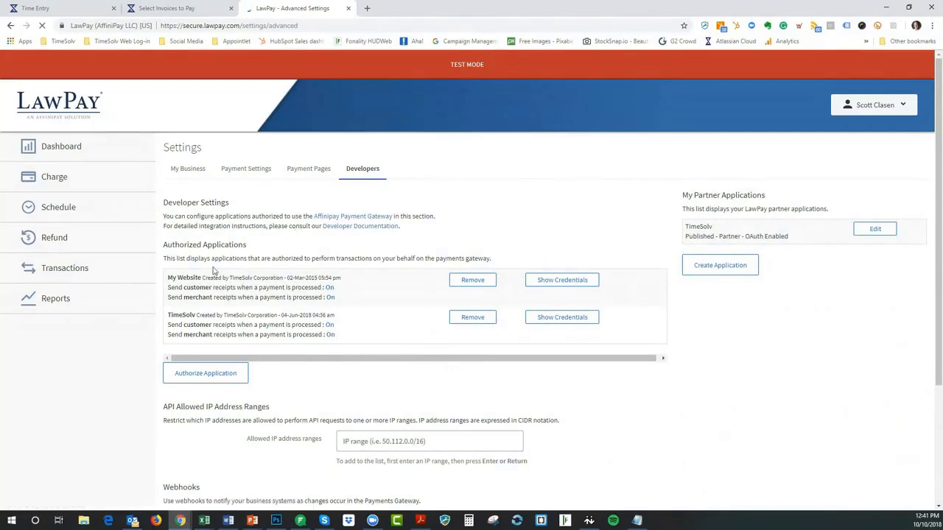
click(207, 377)
click(210, 378)
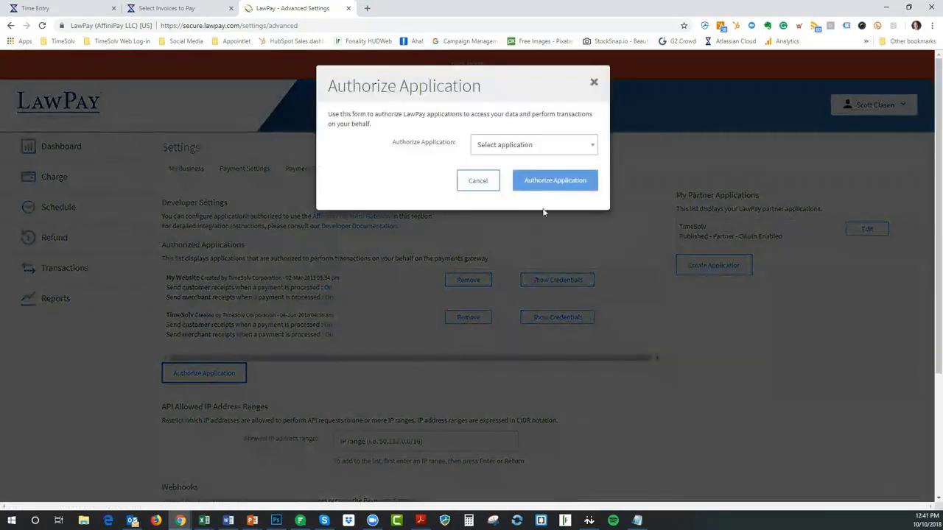
click(530, 145)
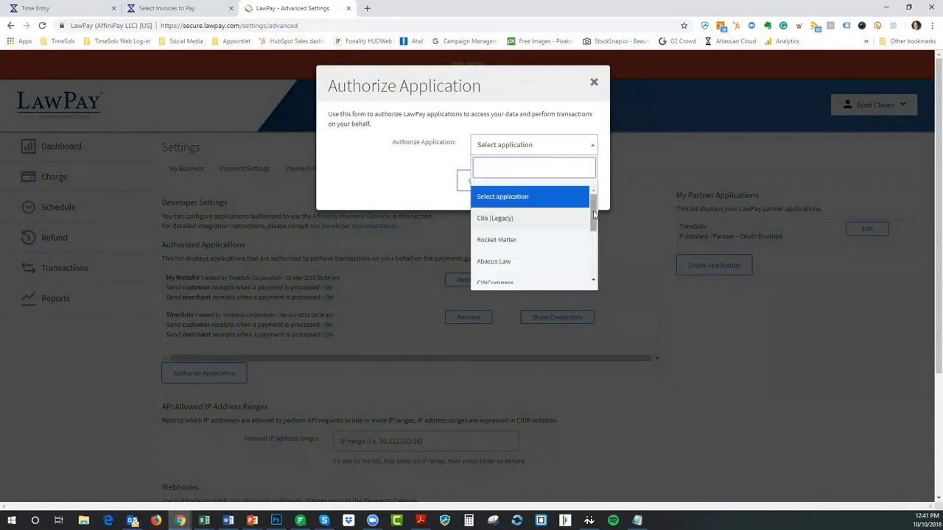
drag(593, 200, 591, 289)
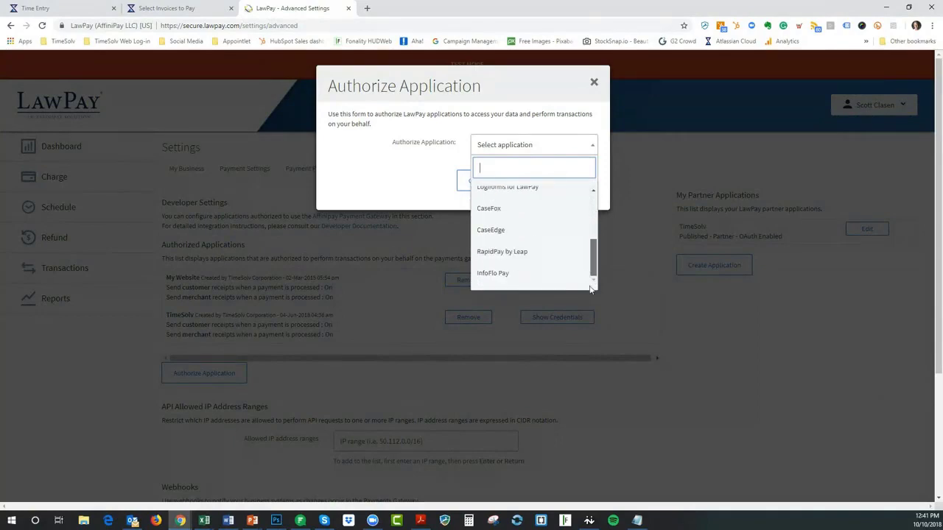
click(573, 92)
click(594, 81)
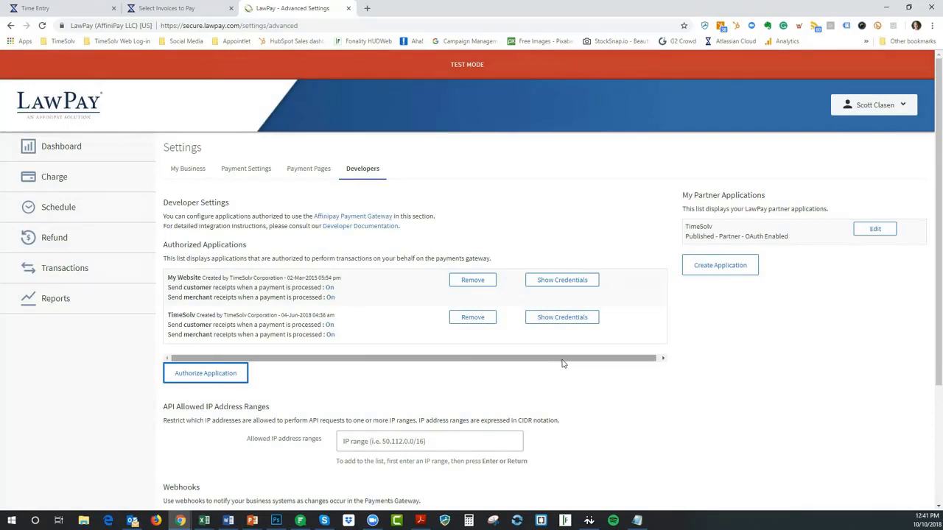
Review TimeSolv's Test and Live credentials, noting the TEST Operating and ACH TEST account names
click(560, 318)
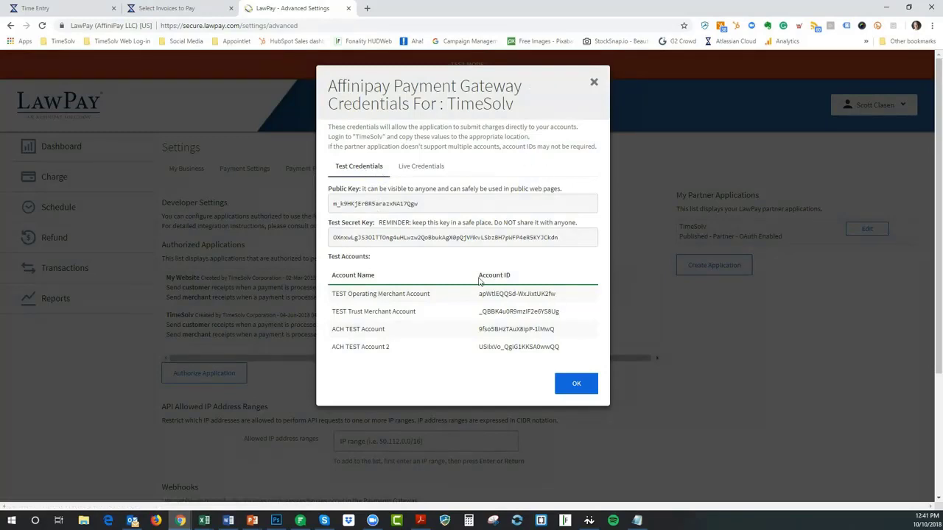
click(427, 169)
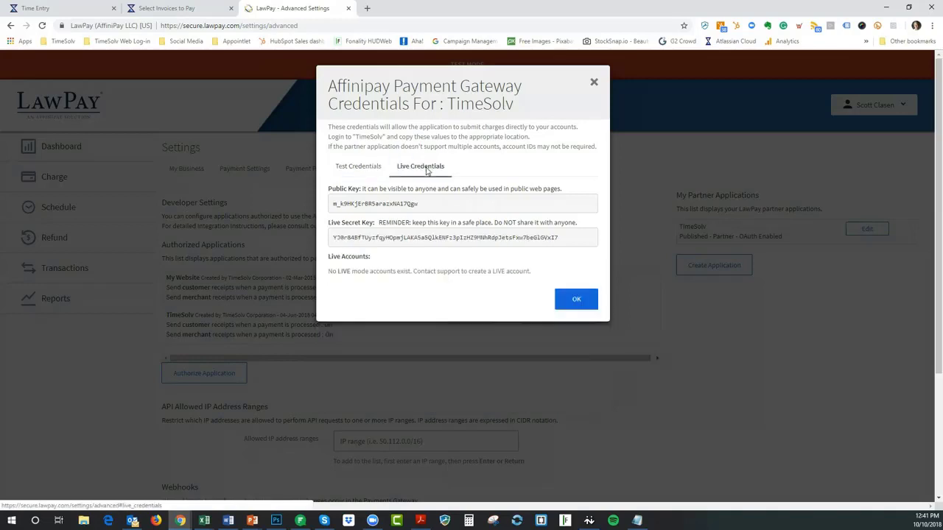
click(356, 168)
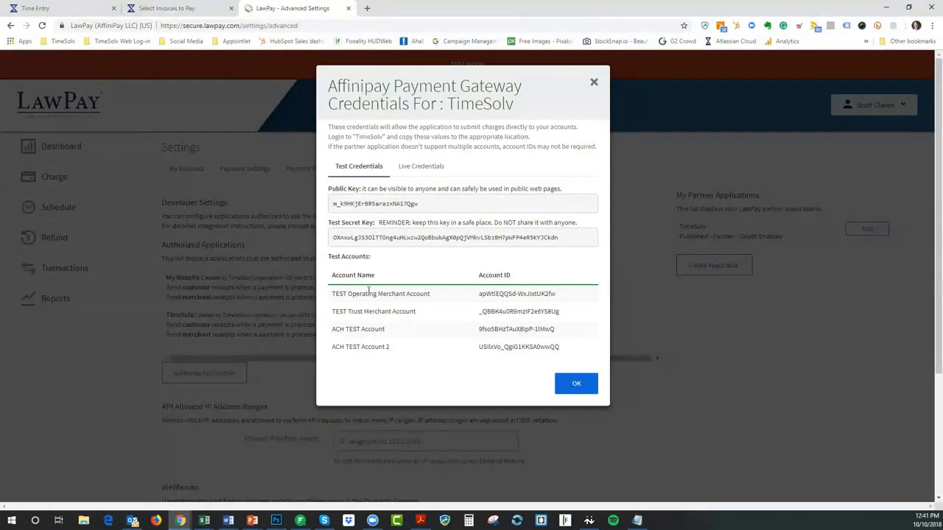
drag(352, 293, 394, 311)
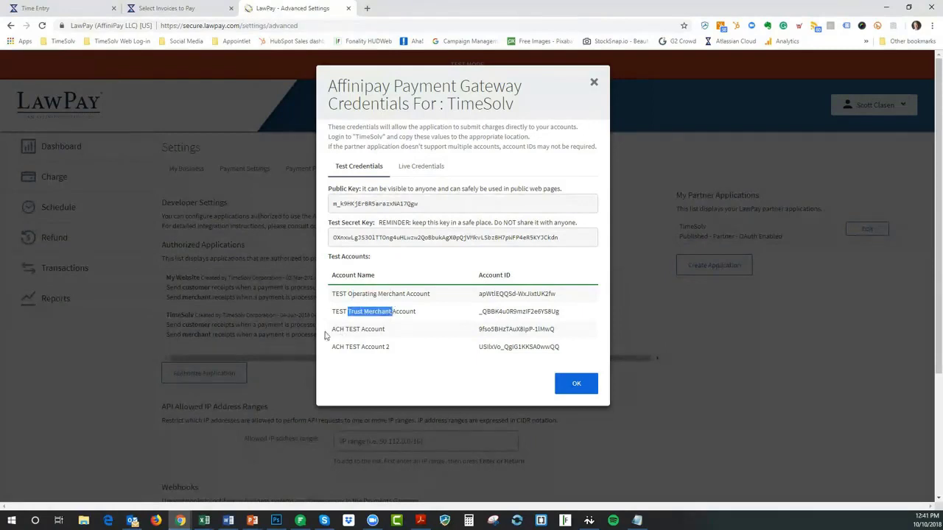
drag(332, 329, 384, 333)
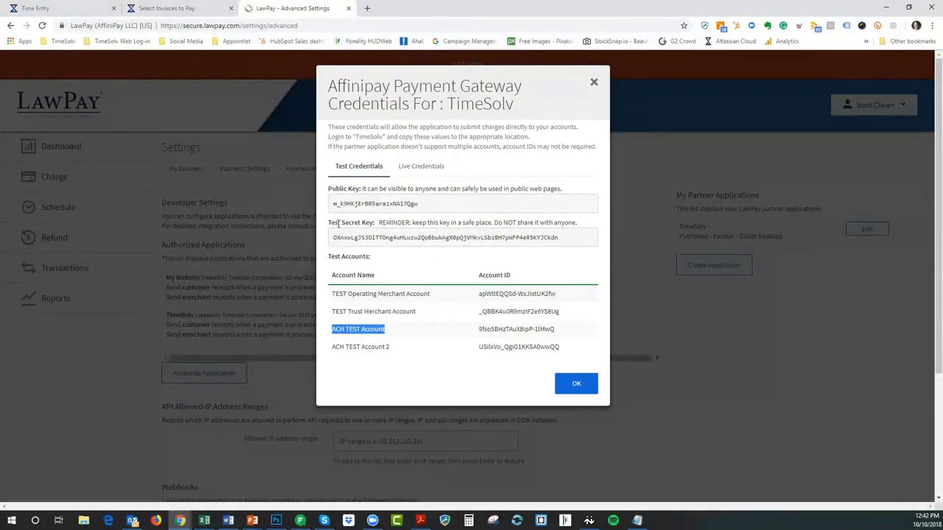
click(423, 170)
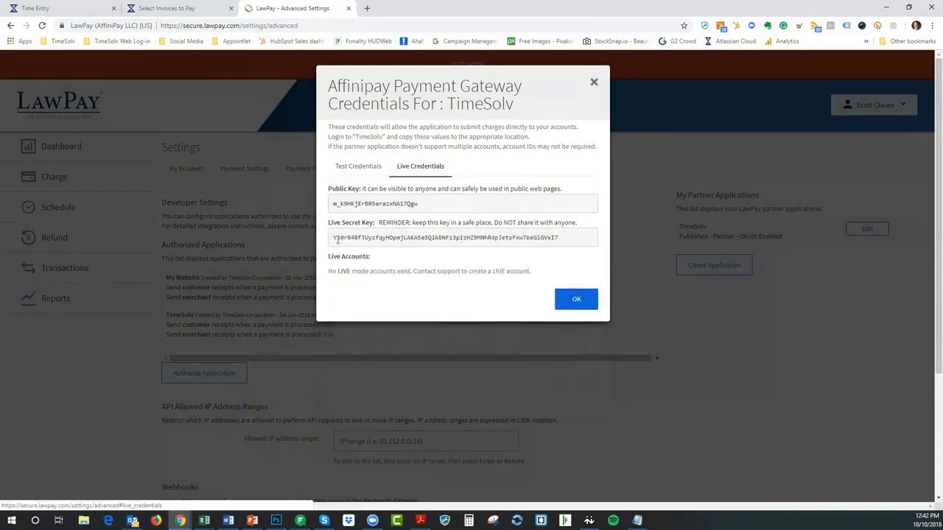
click(361, 168)
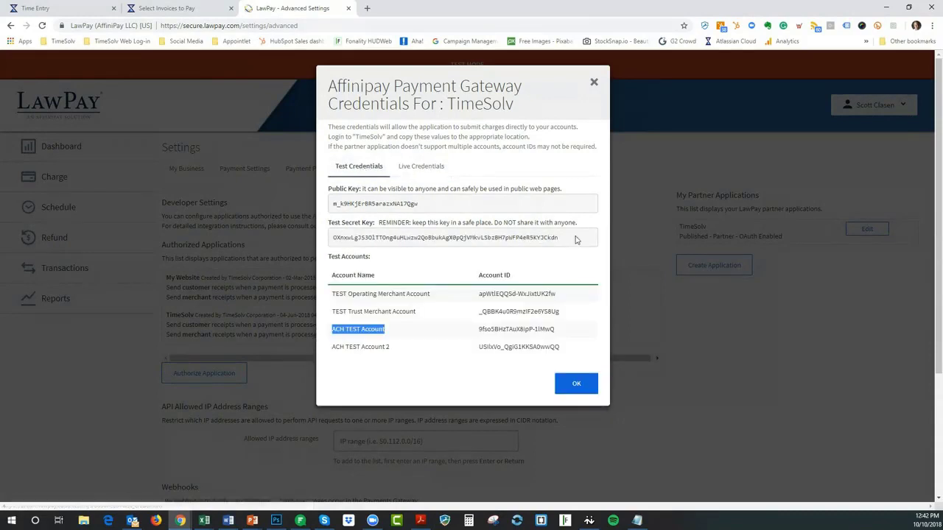
Copy the TimeSolv Test Secret Key and close the credentials dialog
double_click(528, 240)
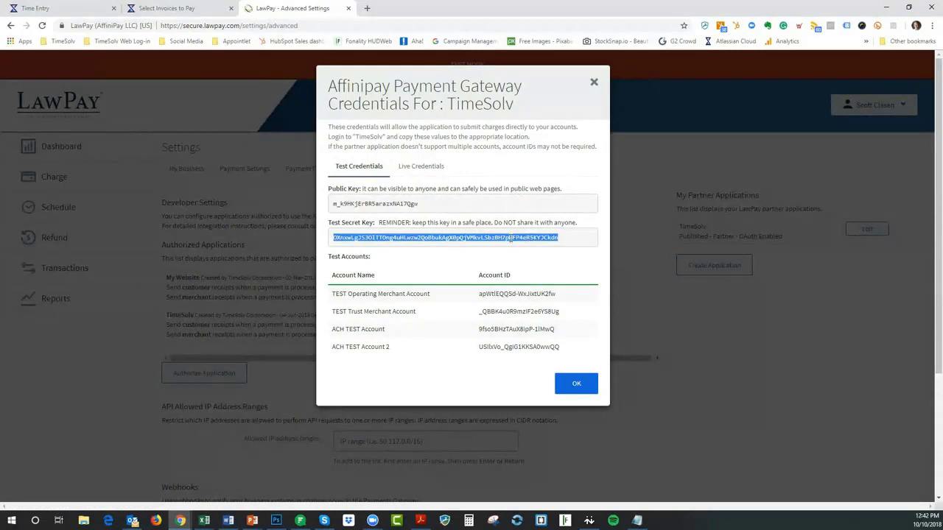
right_click(565, 241)
click(585, 248)
click(575, 384)
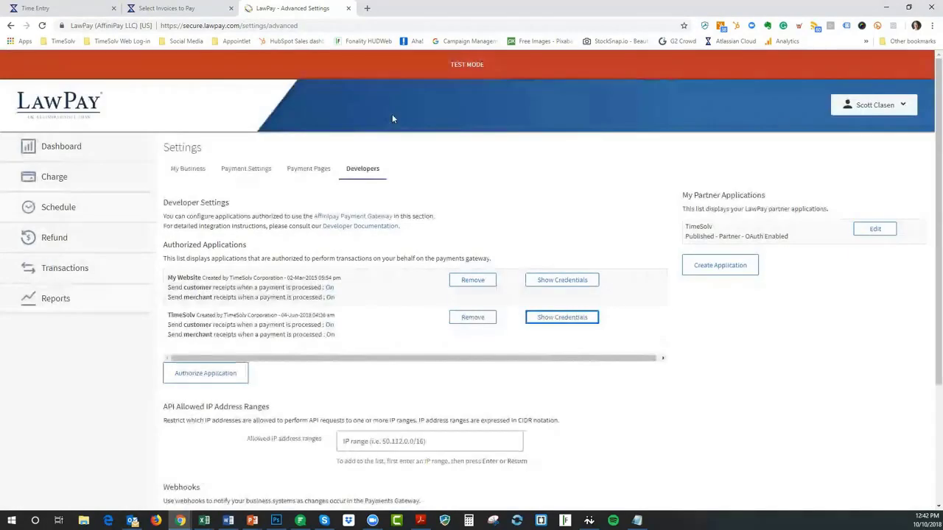
Back in TimeSolv, show the Bank Accounts tab of Payments > Settings
click(43, 9)
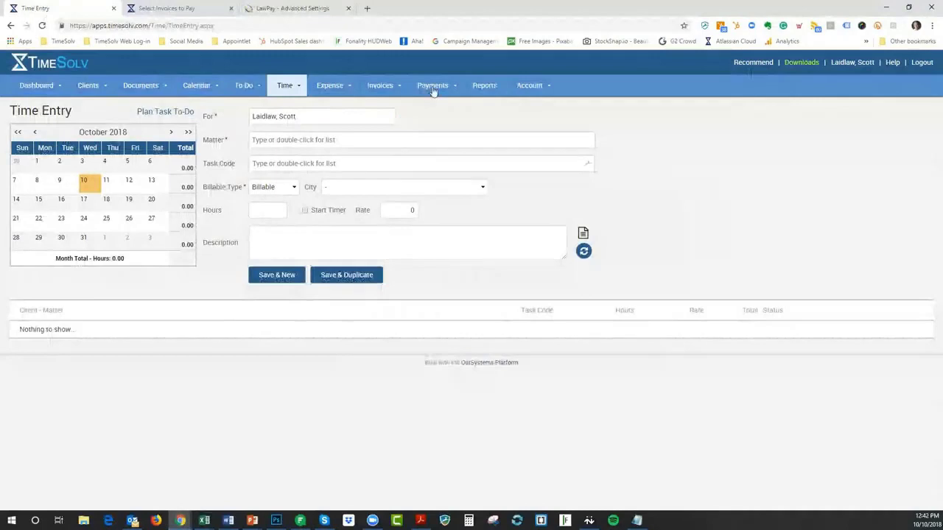
mouse_move(433, 90)
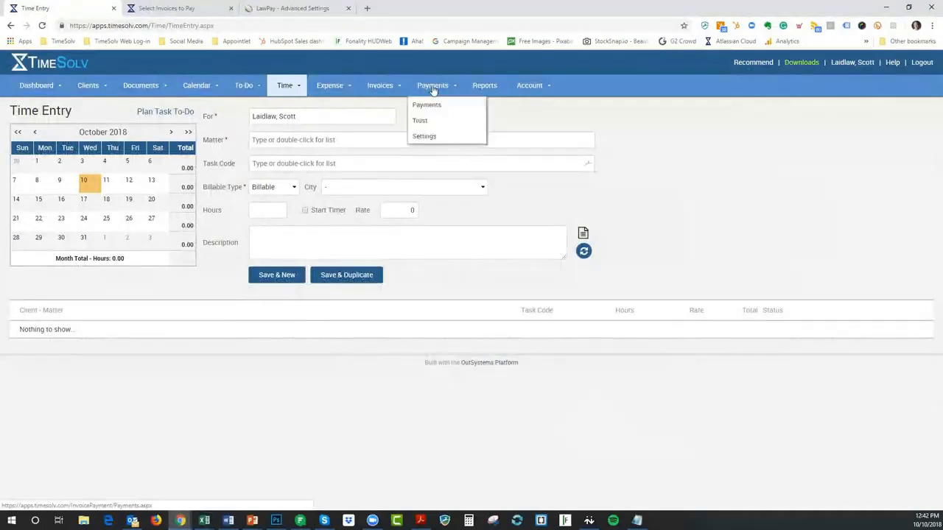
click(428, 137)
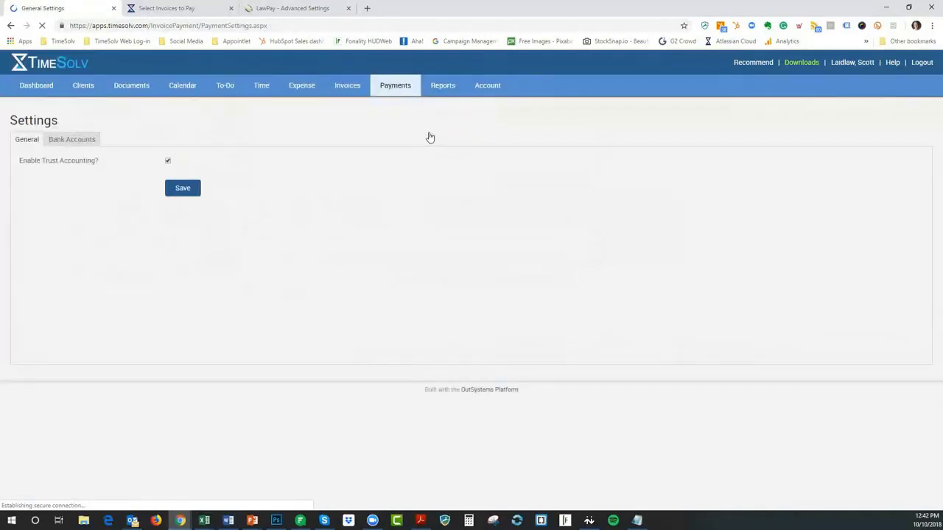
click(64, 133)
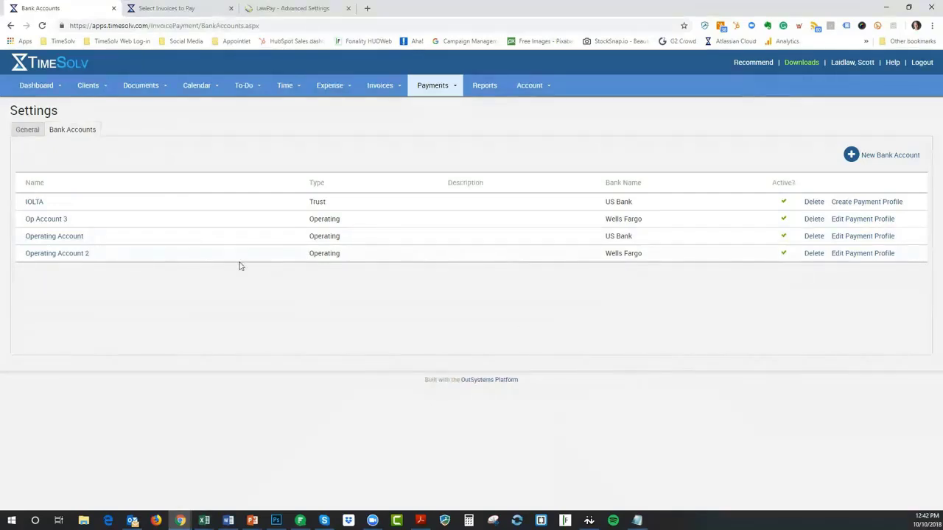
Add an Operating bank account named 'Operating Account 4' at First Bank of Clasen
click(876, 157)
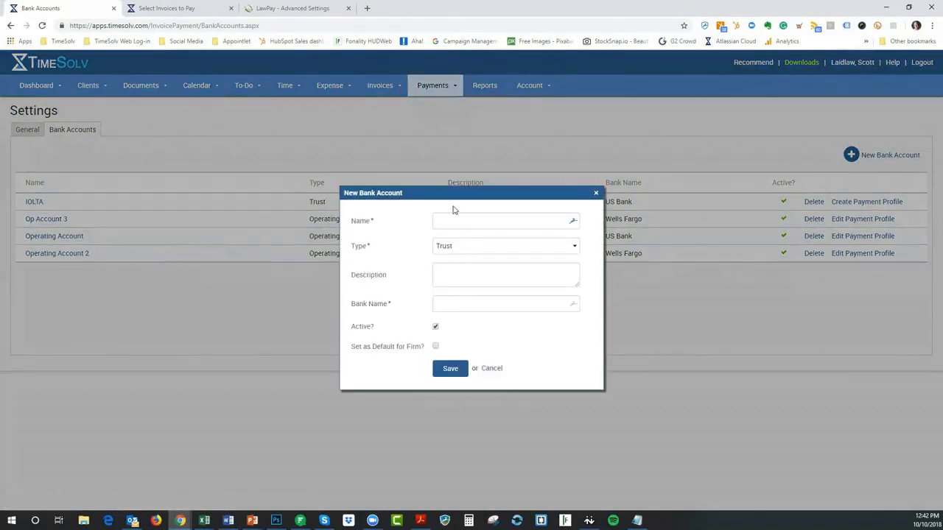
text(Operating Account 4)
click(465, 247)
click(467, 260)
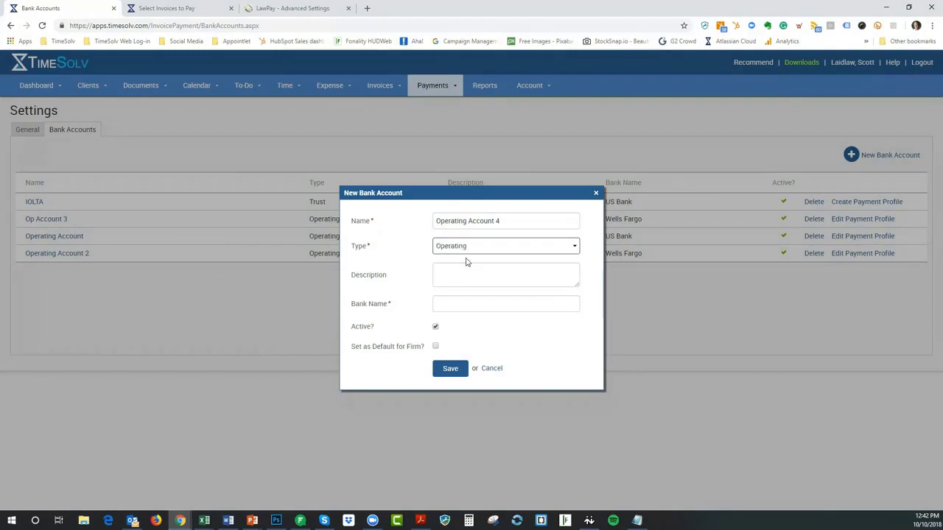
click(441, 303)
text(First Bank of)
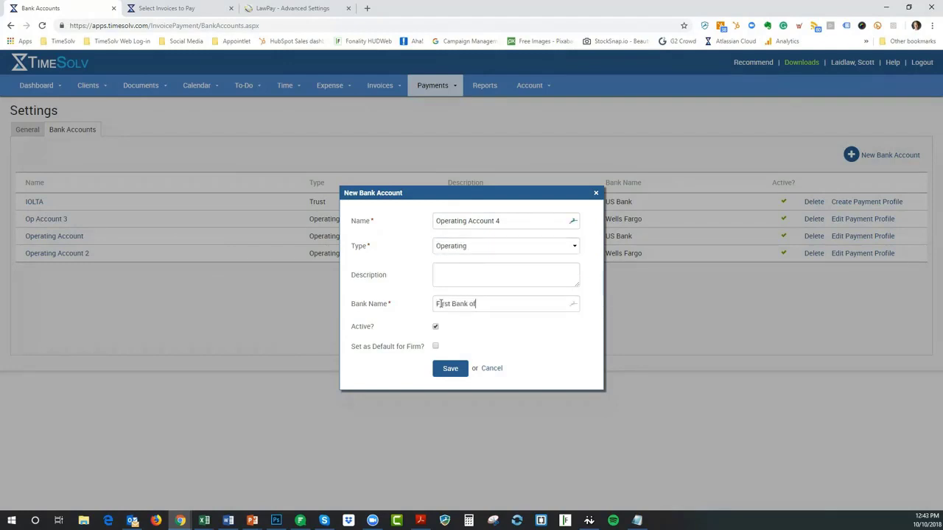
text( Clasen)
click(450, 369)
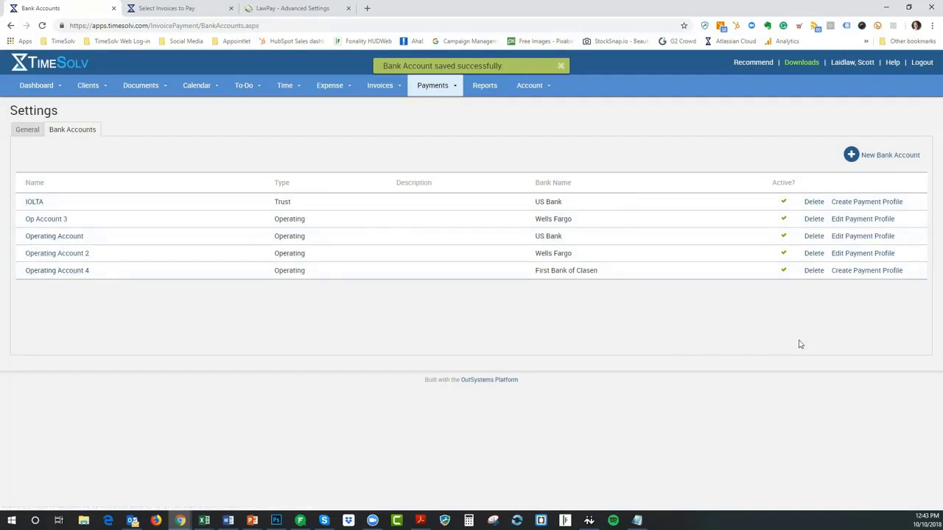
Start a LawPay payment profile for Operating Account 4 and paste in the LawPay secret key
click(861, 271)
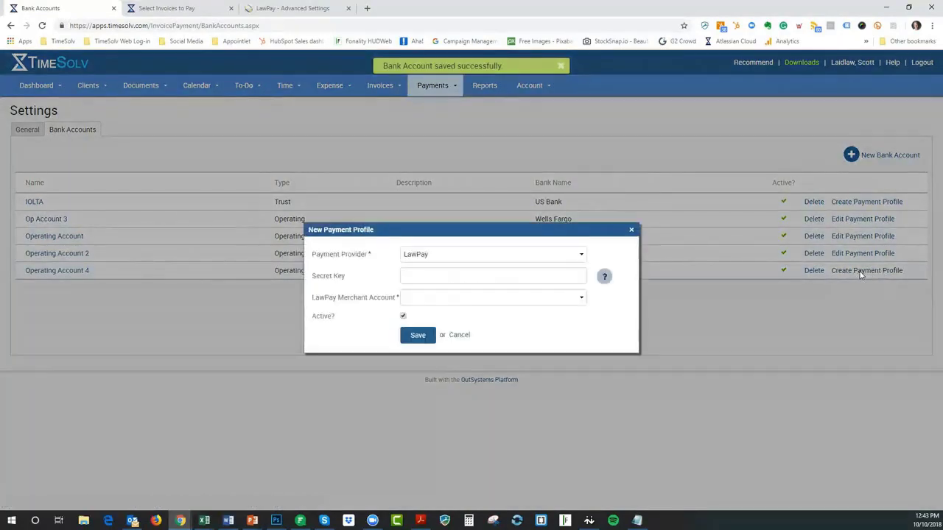
click(486, 257)
click(486, 256)
click(487, 257)
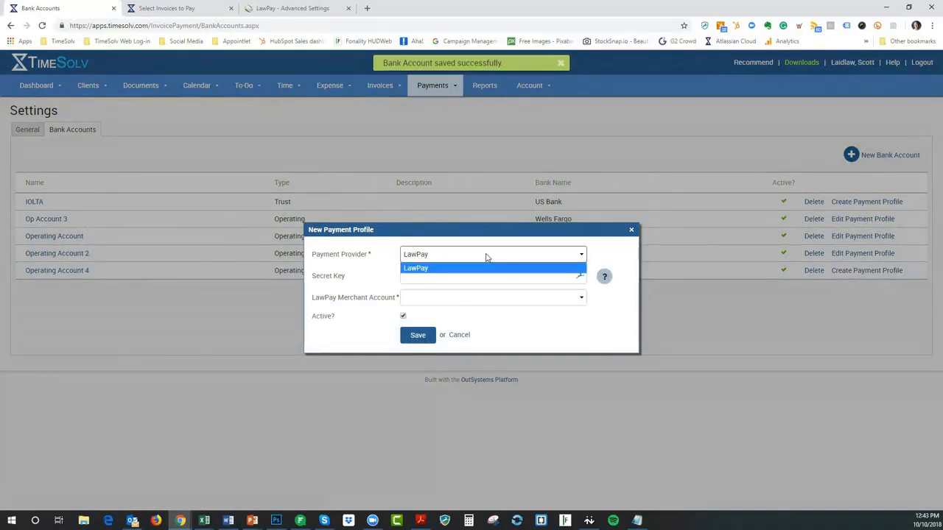
click(487, 256)
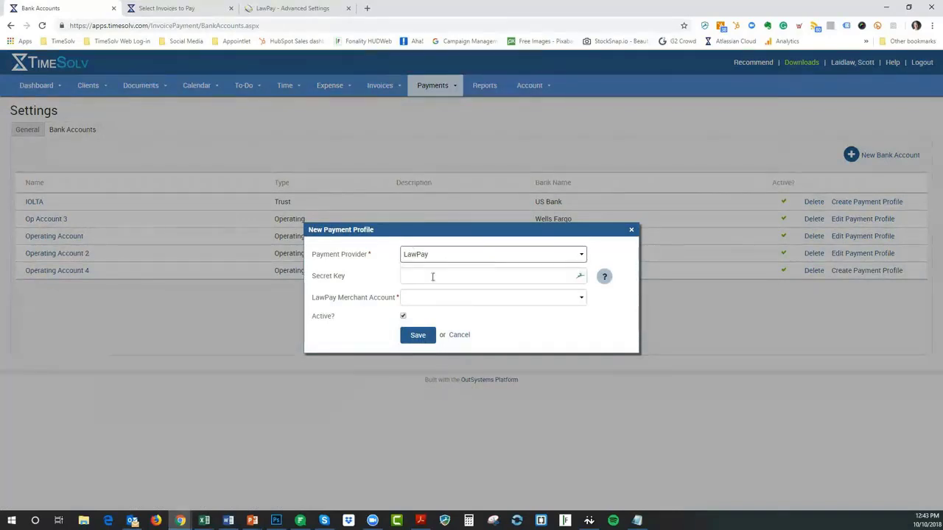
click(432, 276)
click(420, 278)
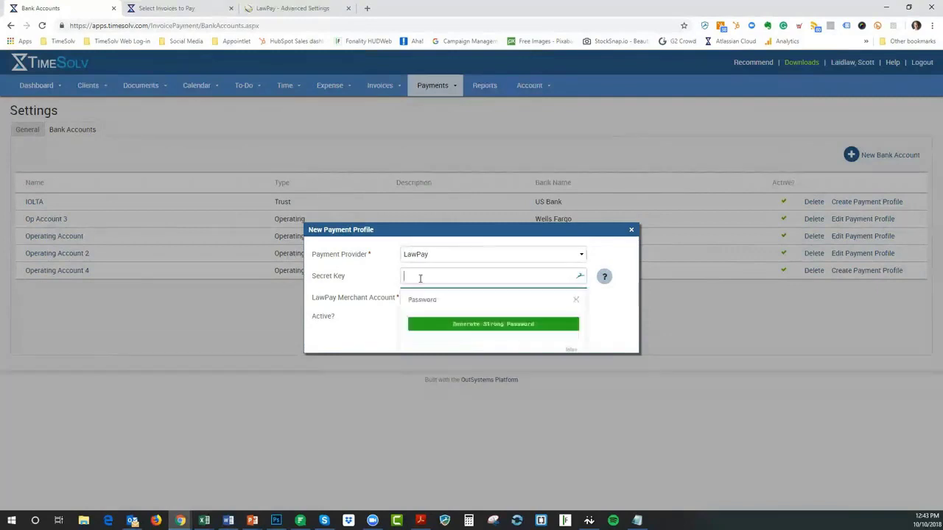
click(577, 303)
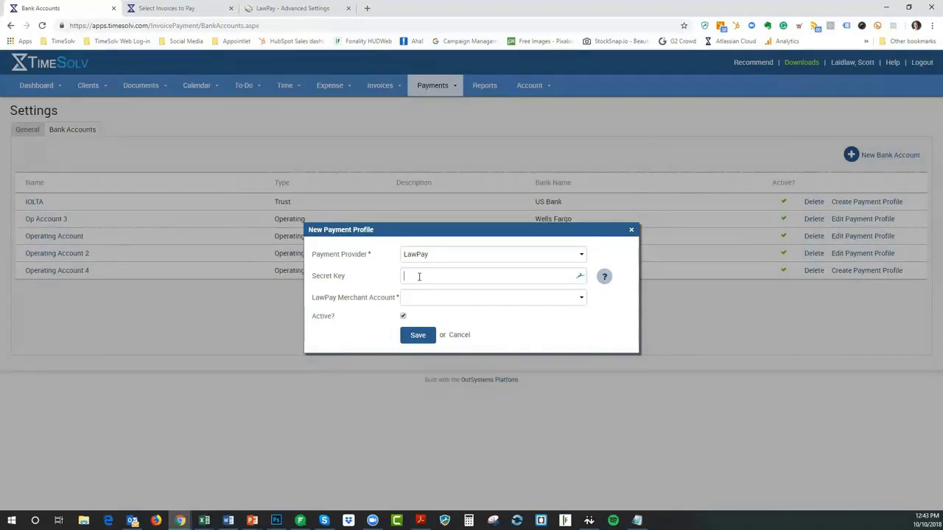
right_click(419, 277)
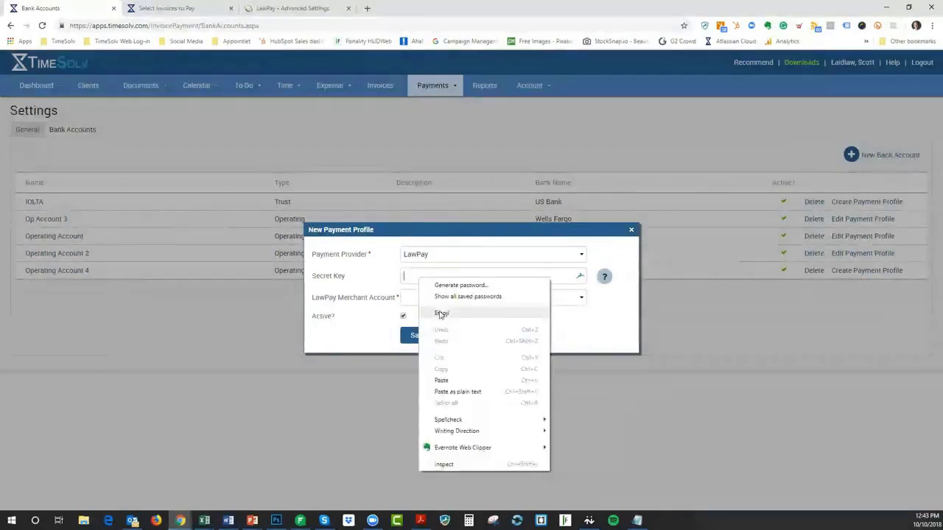
click(440, 380)
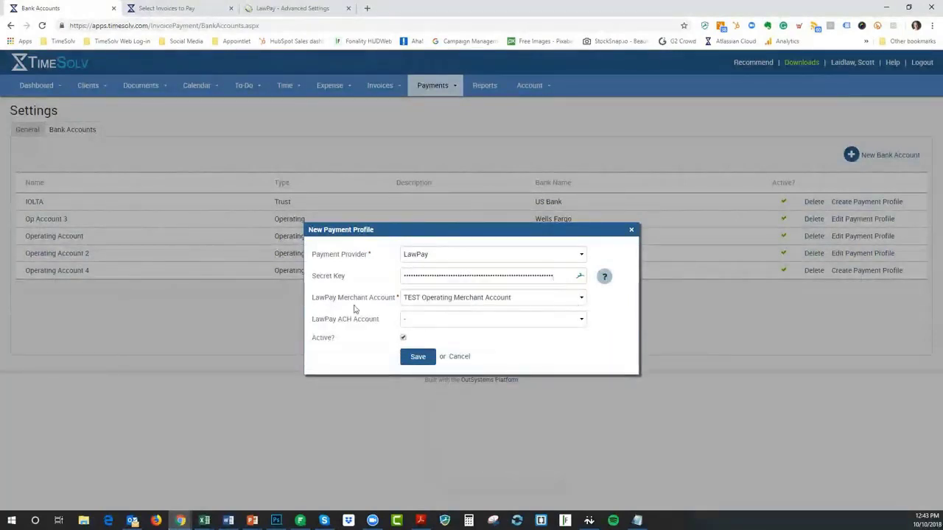
Choose TEST Operating Merchant Account and ACH TEST Account, then save the profile
click(548, 301)
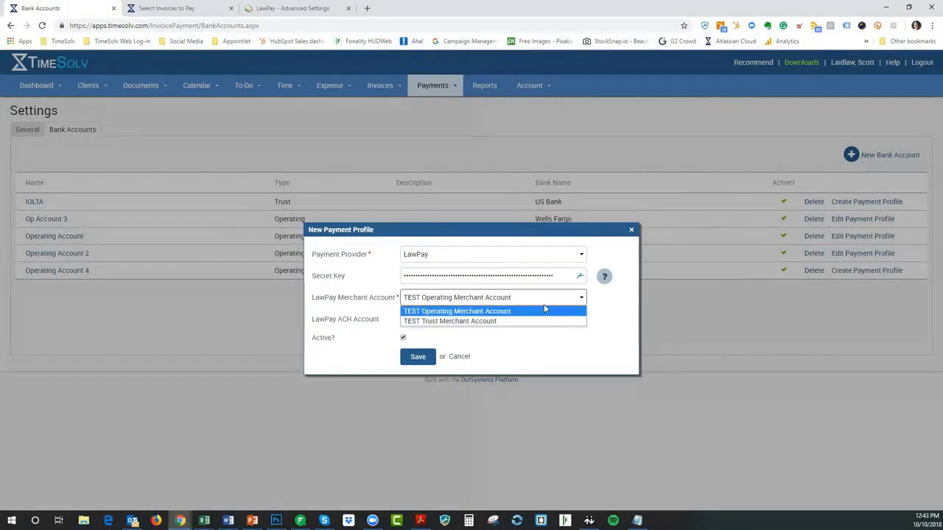
click(545, 310)
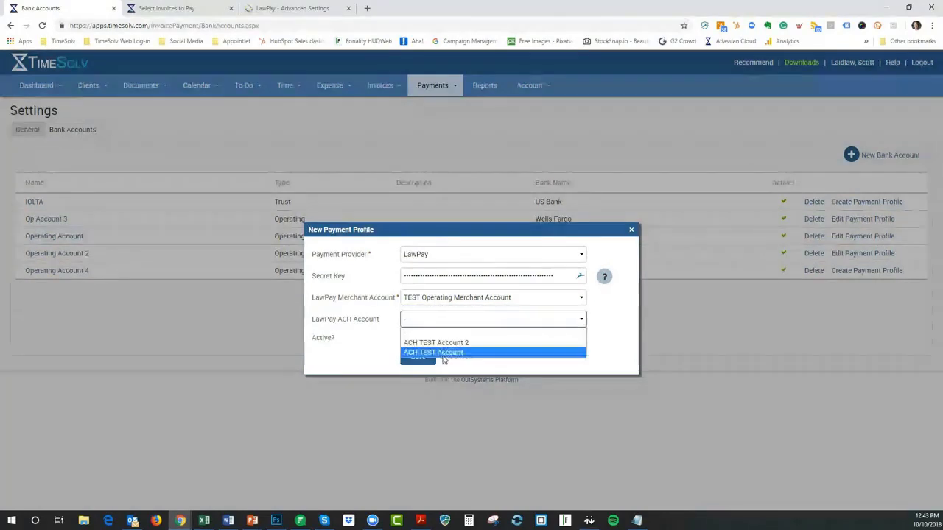
click(443, 355)
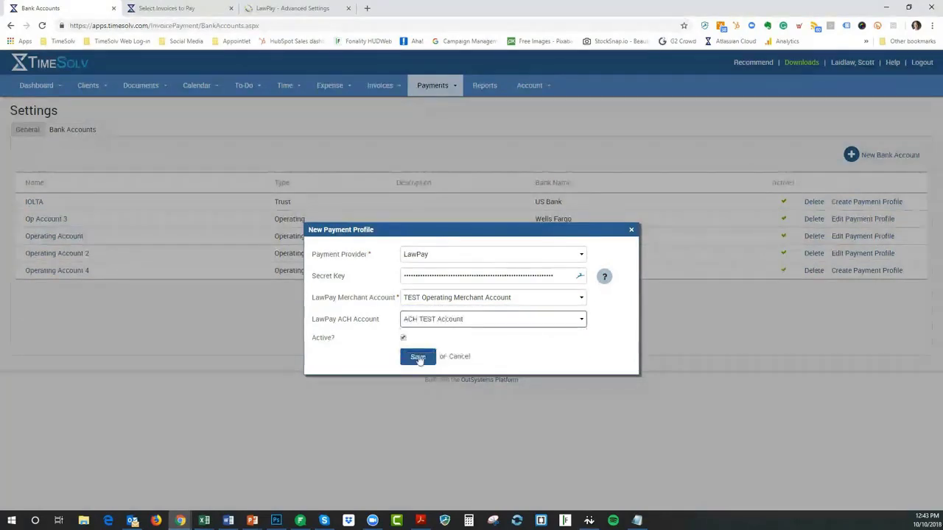
click(417, 357)
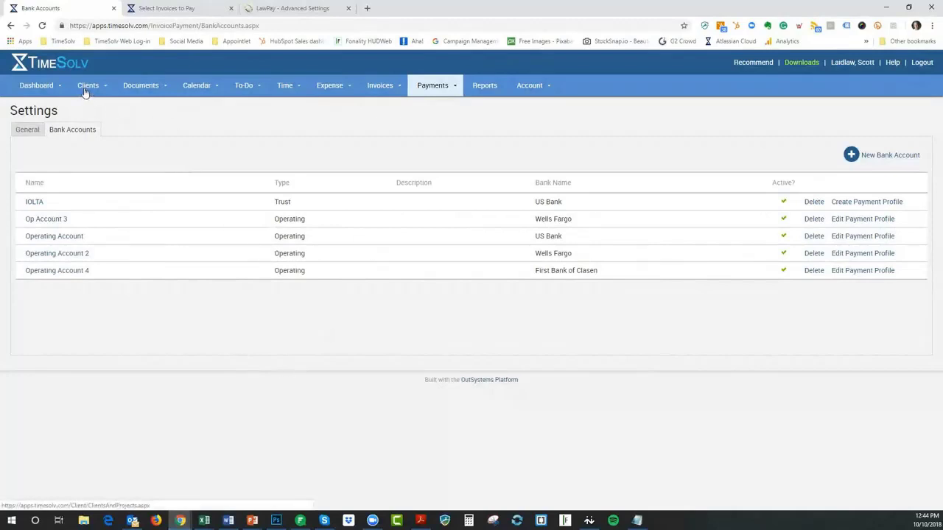
In client settings, send portal payments to Operating Account 4, leave trust-balance payments off, and save
mouse_move(86, 91)
click(80, 169)
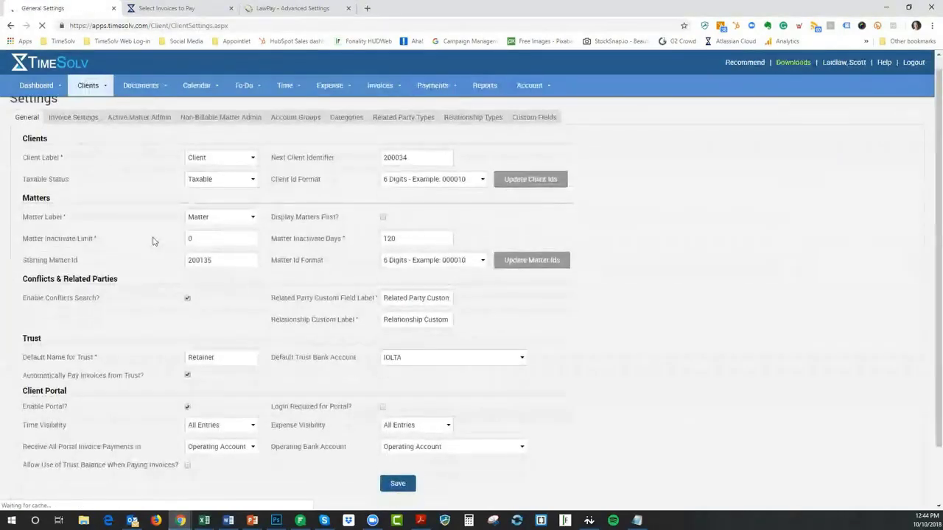
scroll(148, 234, down, 1)
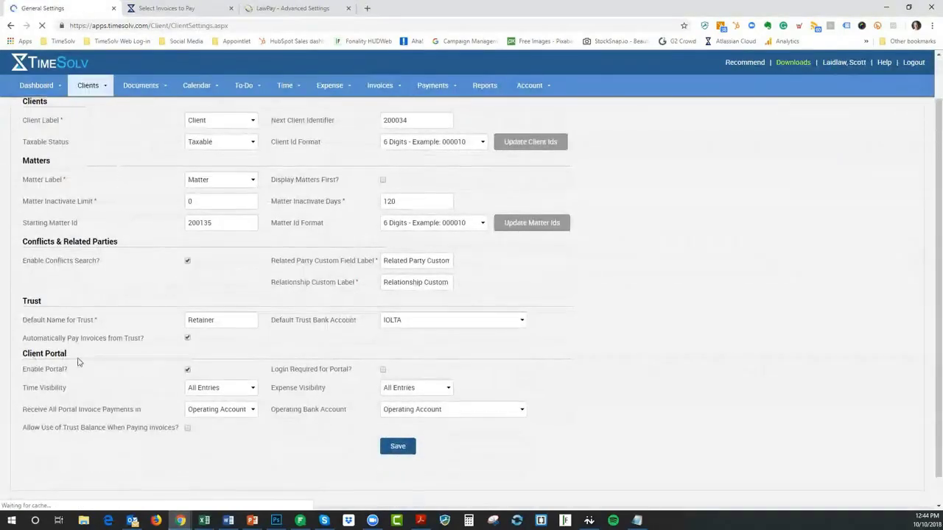
scroll(78, 361, down, 1)
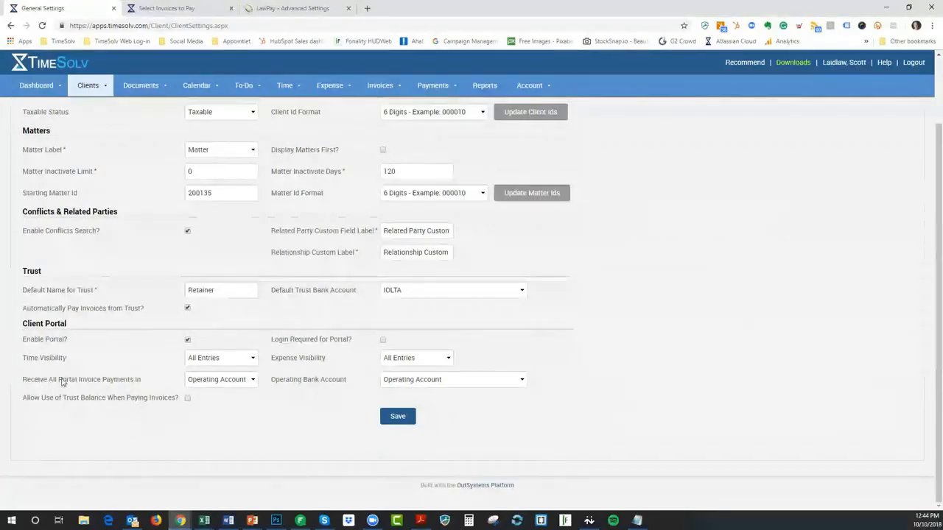
click(244, 381)
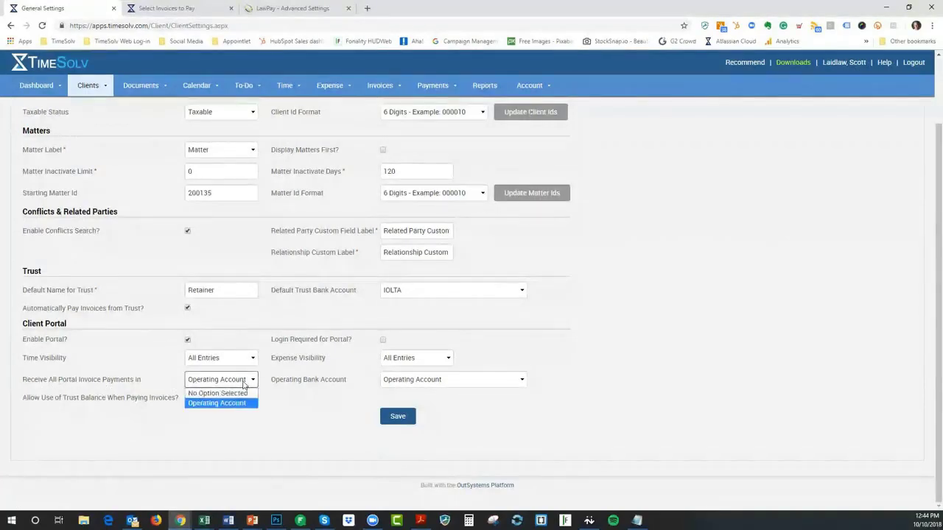
click(239, 404)
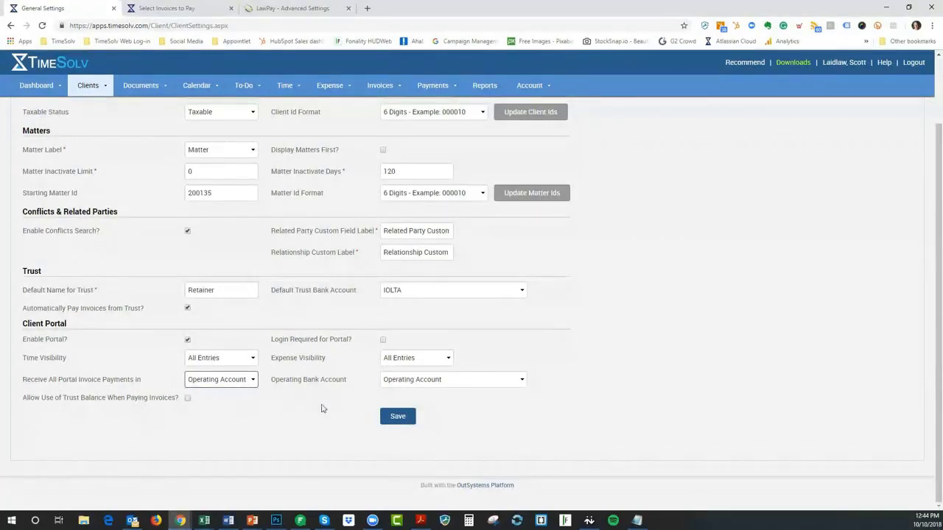
click(476, 385)
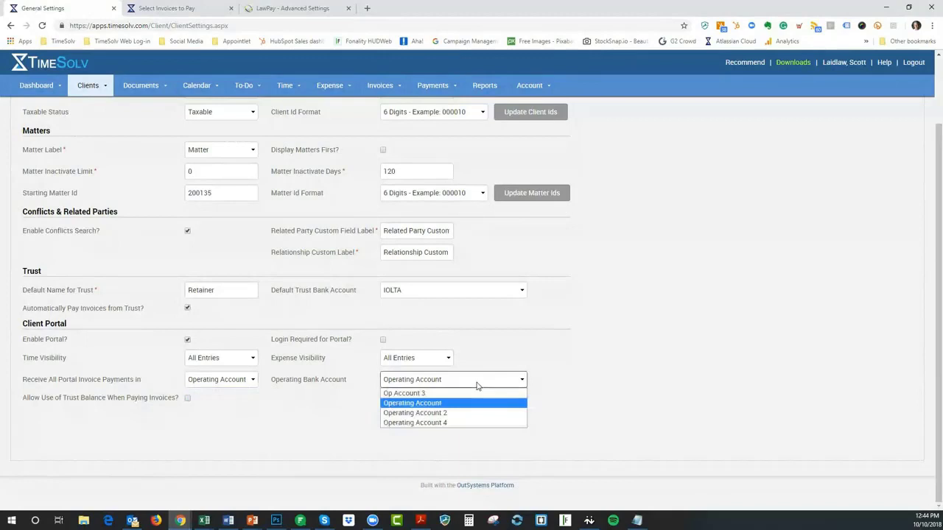
click(440, 423)
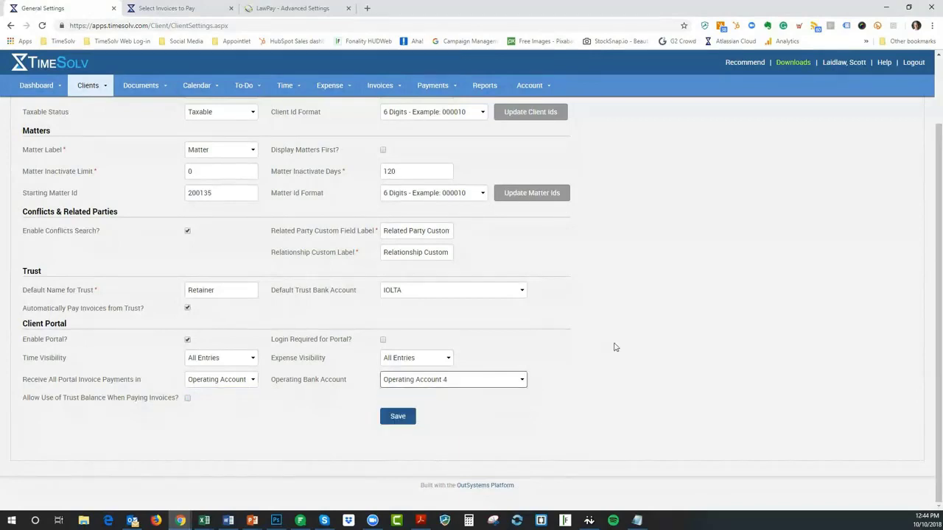
click(189, 402)
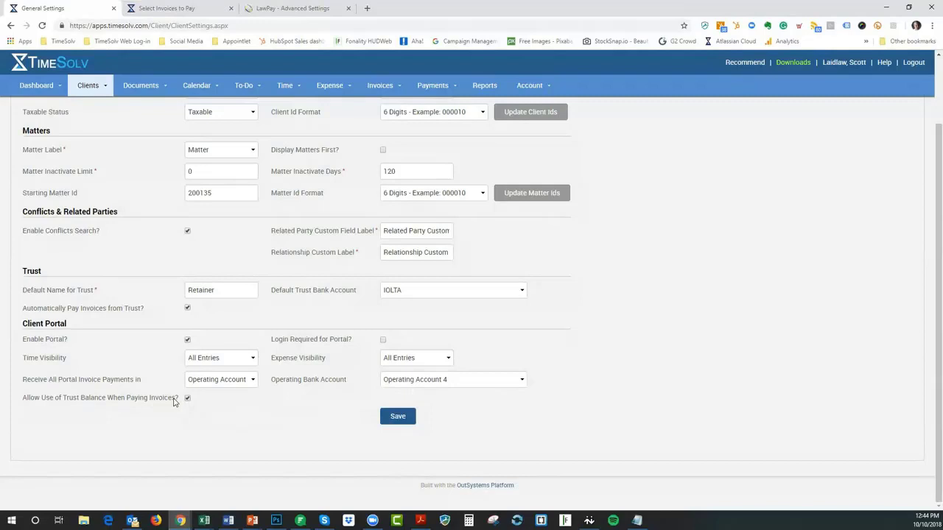
click(187, 398)
click(396, 417)
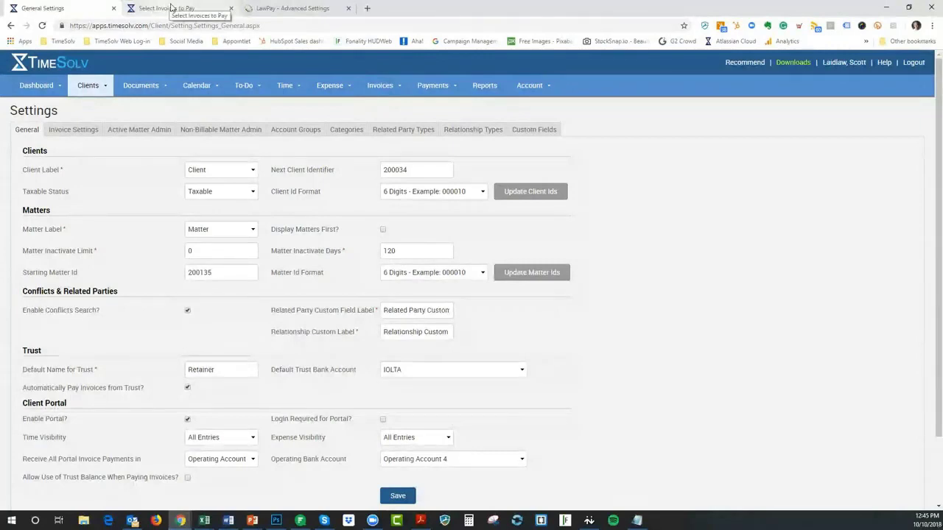
click(134, 520)
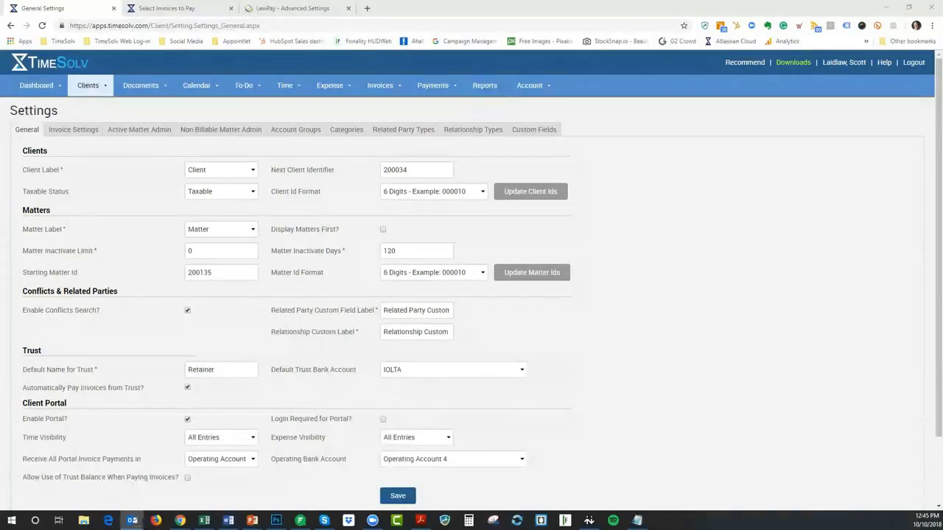
drag(0, 161, 249, 169)
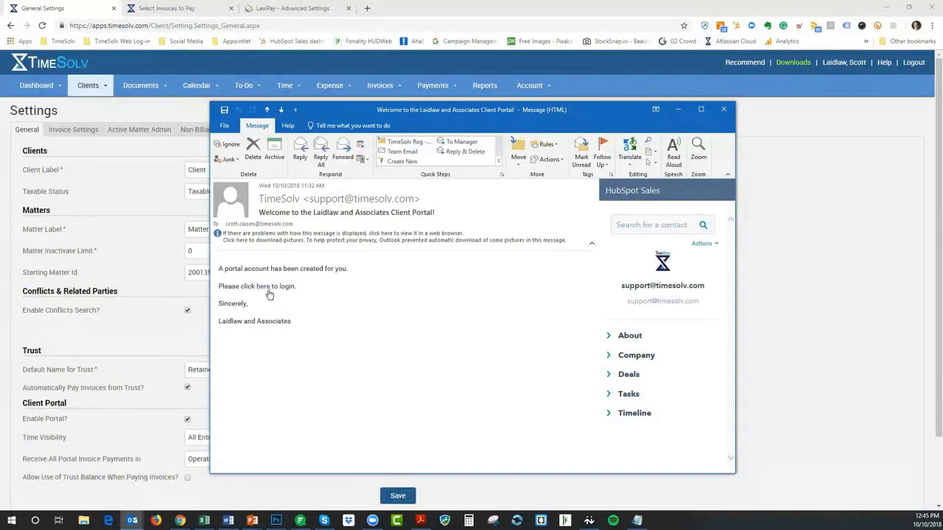
click(723, 109)
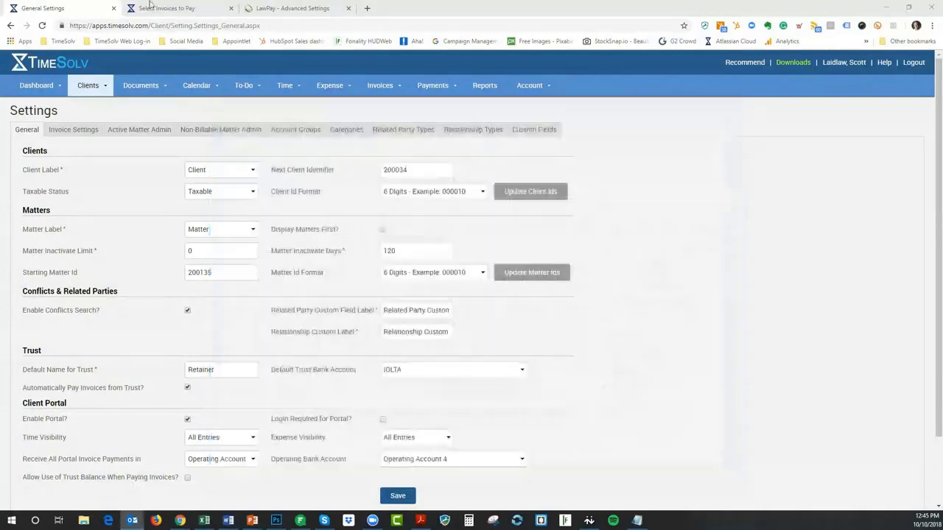
In the client portal, open the client's Time entries page
click(168, 8)
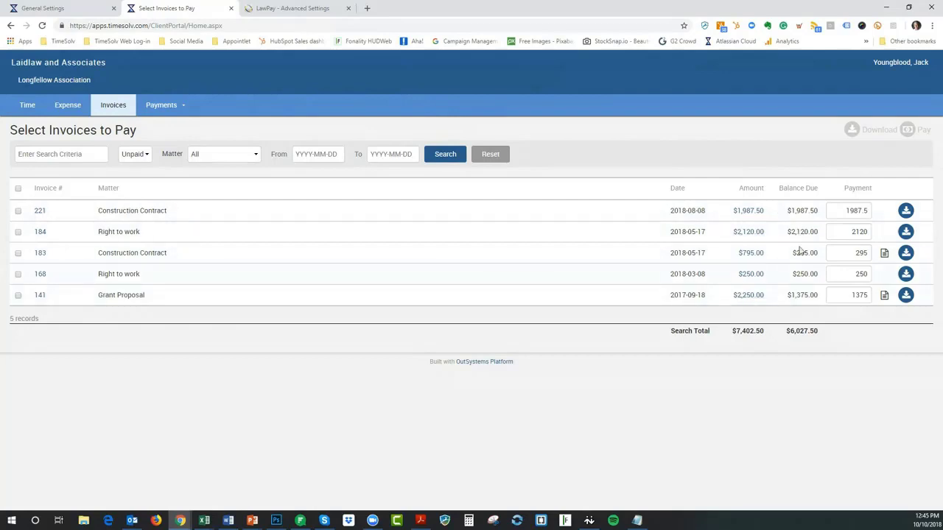
click(27, 106)
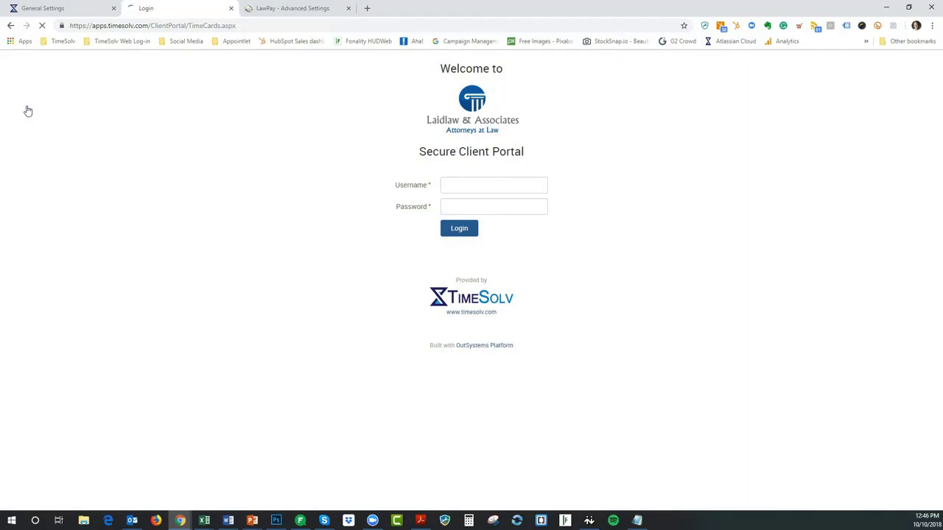
click(230, 8)
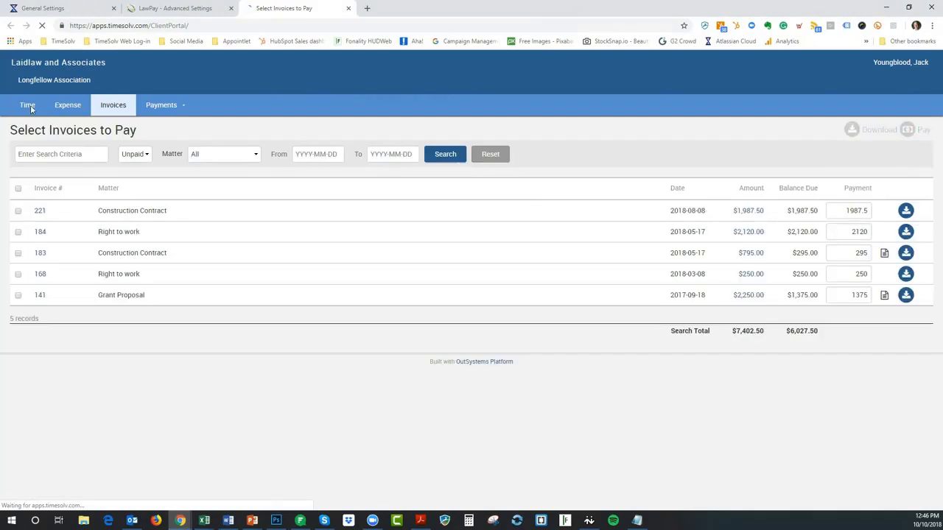
click(28, 107)
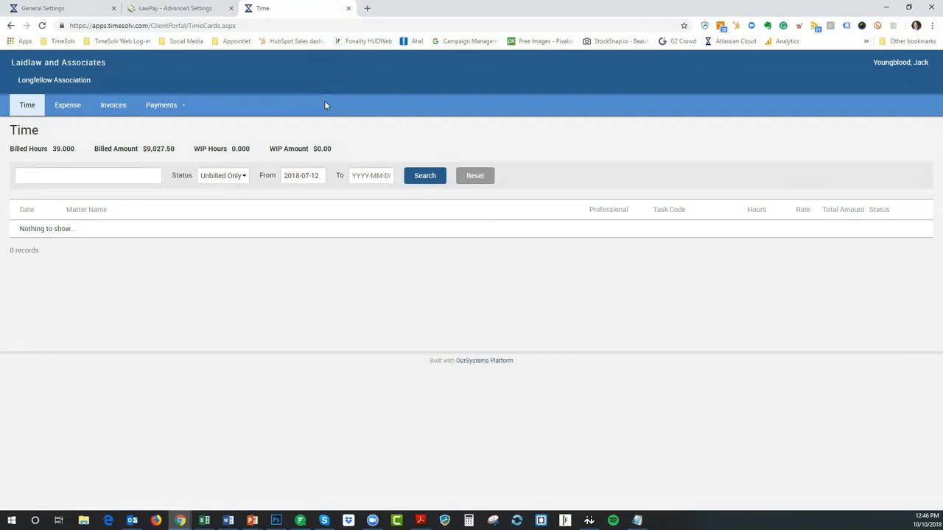
Filter Time to Billed Only to list five billed entries, then view the empty Expense page
click(235, 176)
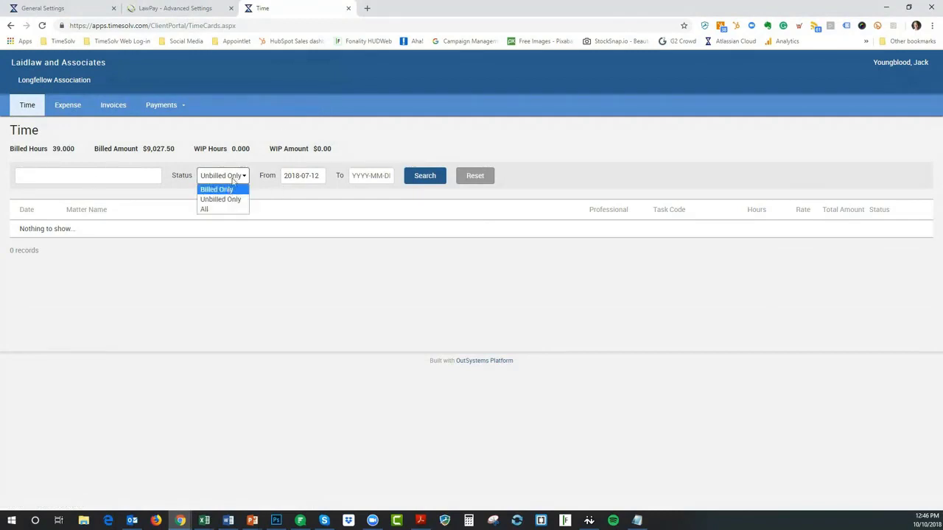
click(437, 120)
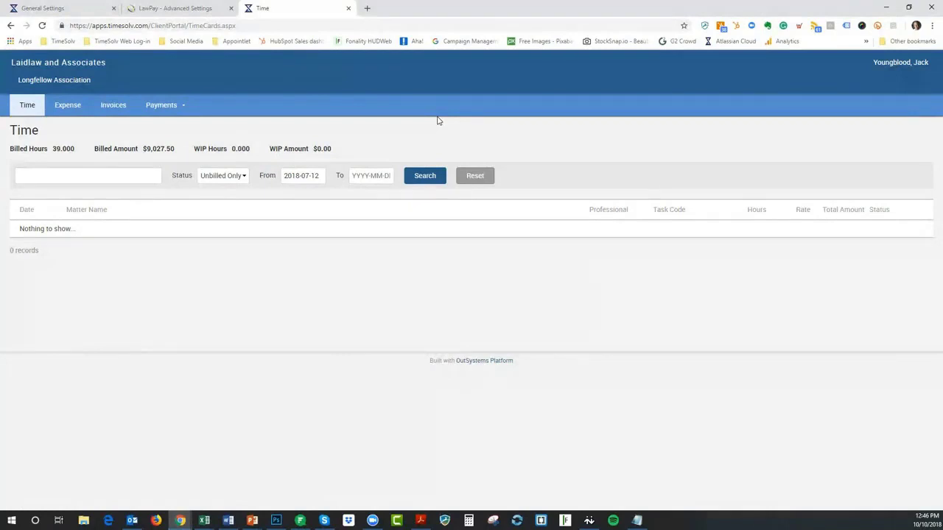
click(227, 176)
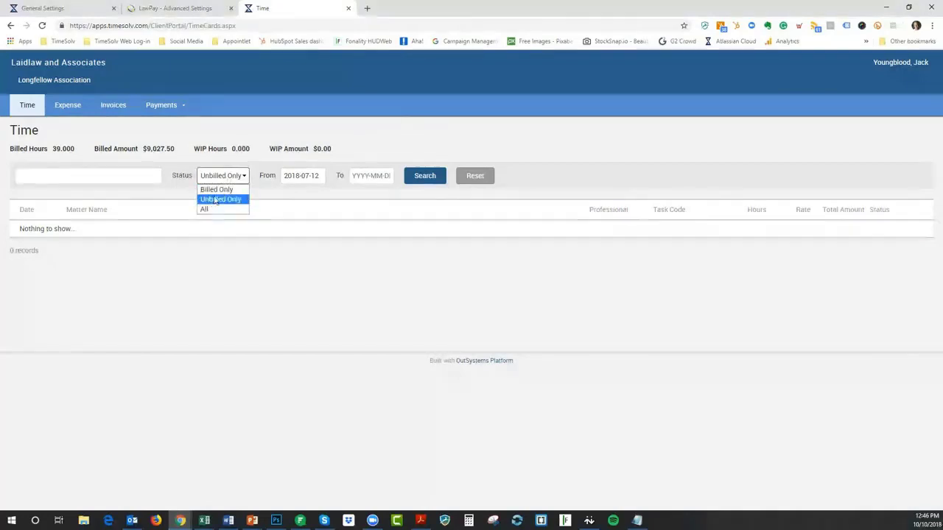
click(217, 190)
click(421, 180)
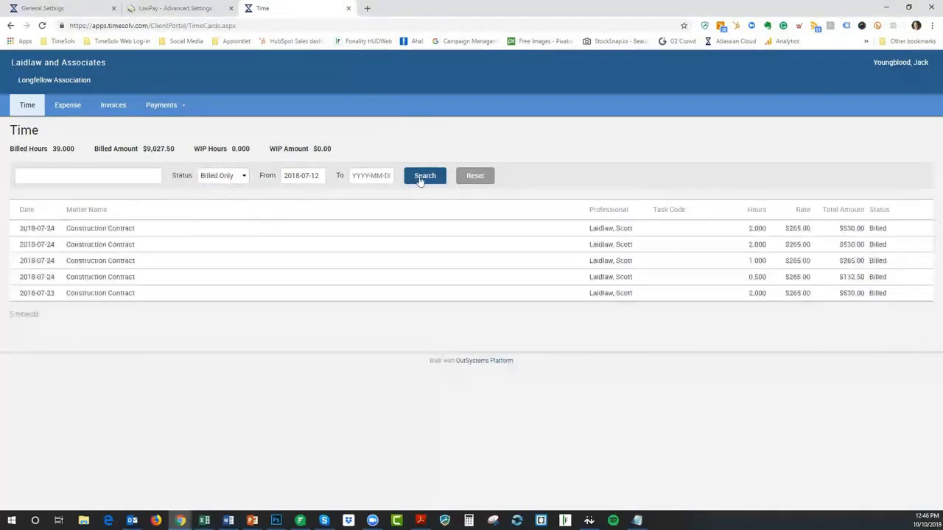
click(73, 107)
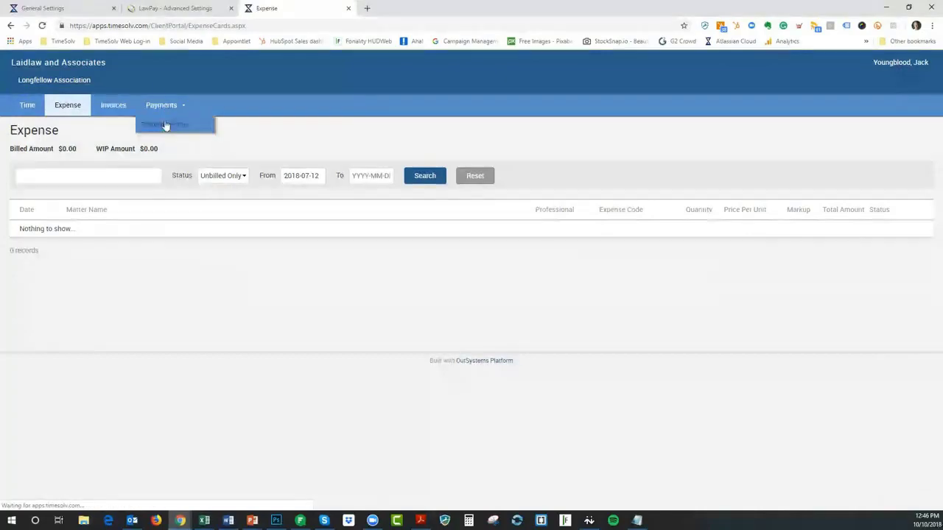
Check payment history and invoice 221's totals, then tick invoice 221 for payment
click(169, 124)
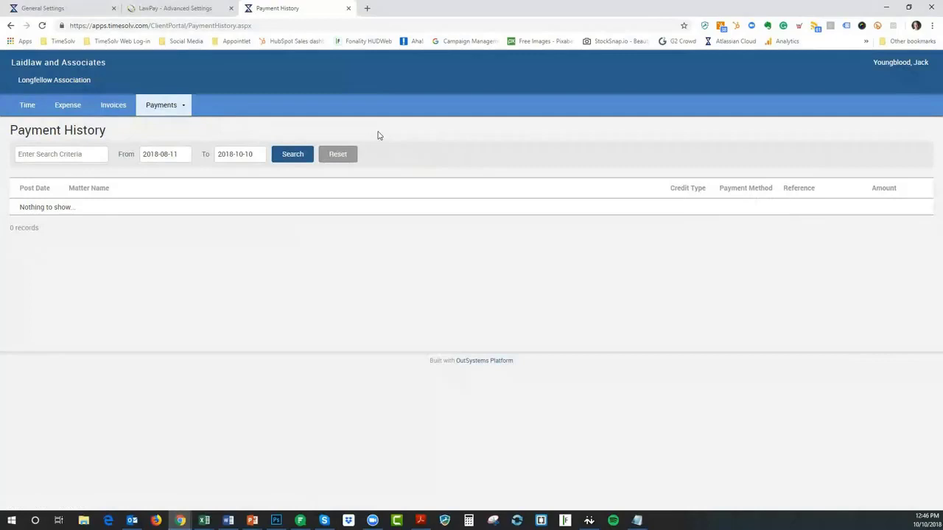
click(112, 109)
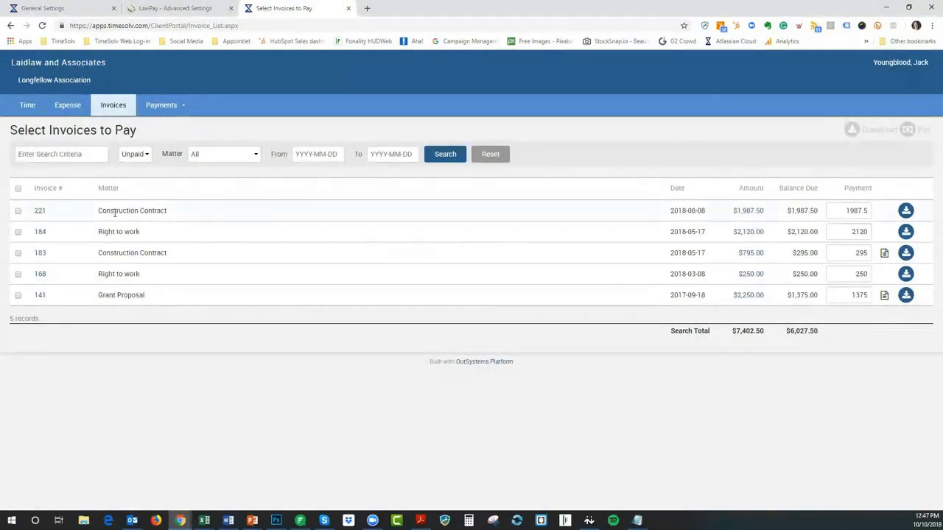
click(40, 211)
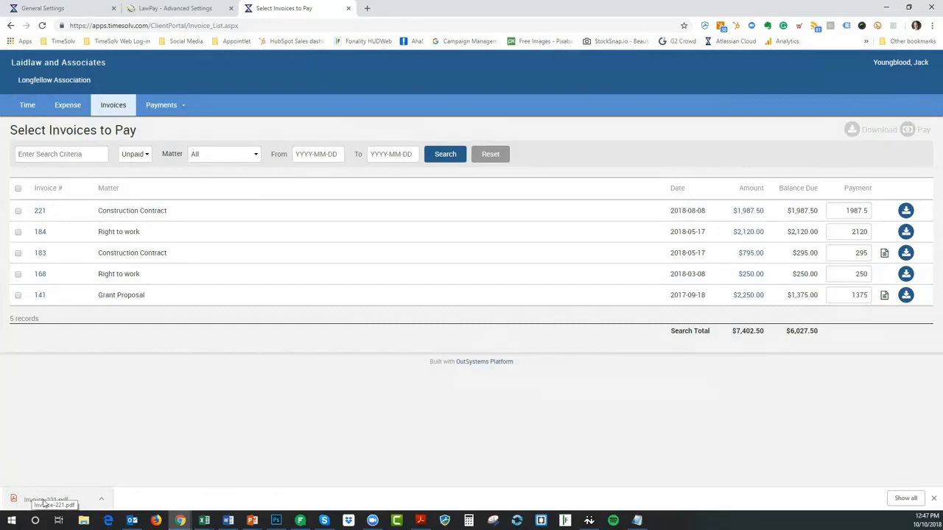
click(751, 211)
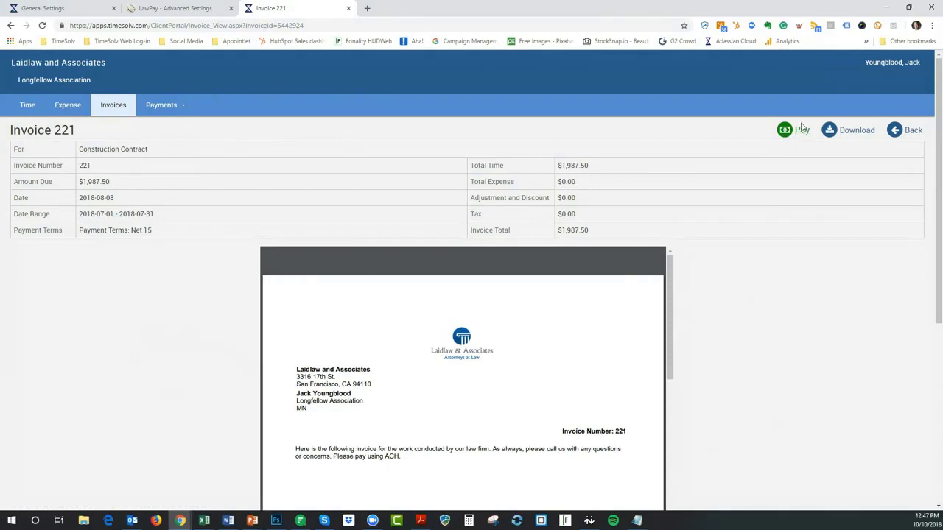
click(116, 109)
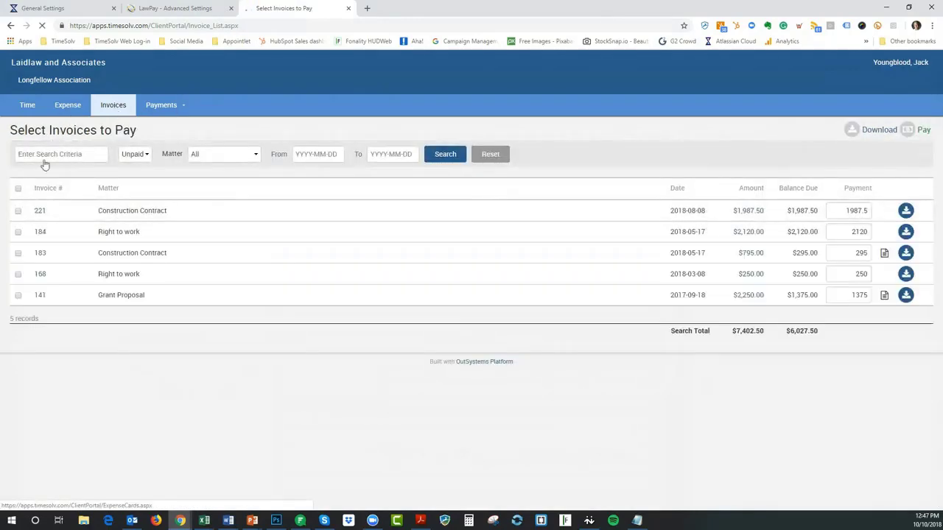
click(18, 211)
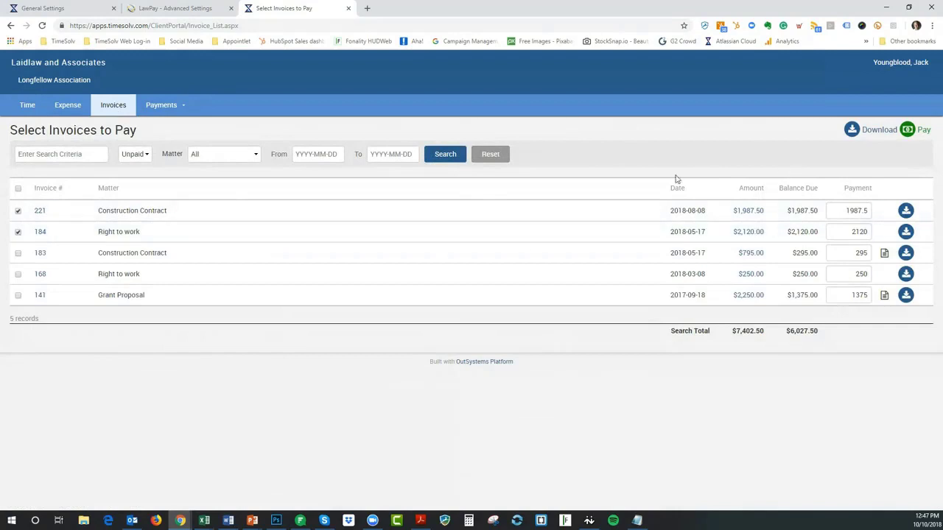
Reset the invoice ticks and proceed to pay invoices 221 and 184, totalling $4,107.50
click(18, 211)
click(18, 232)
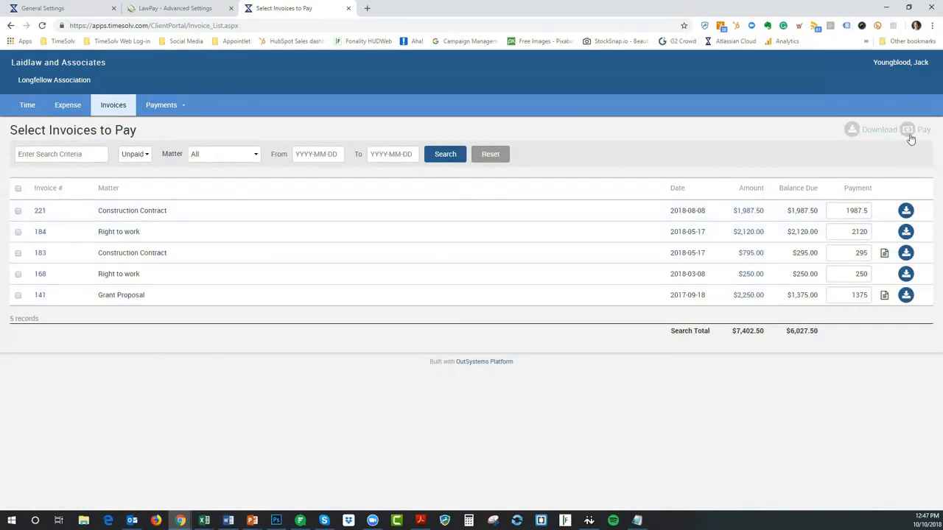
click(17, 212)
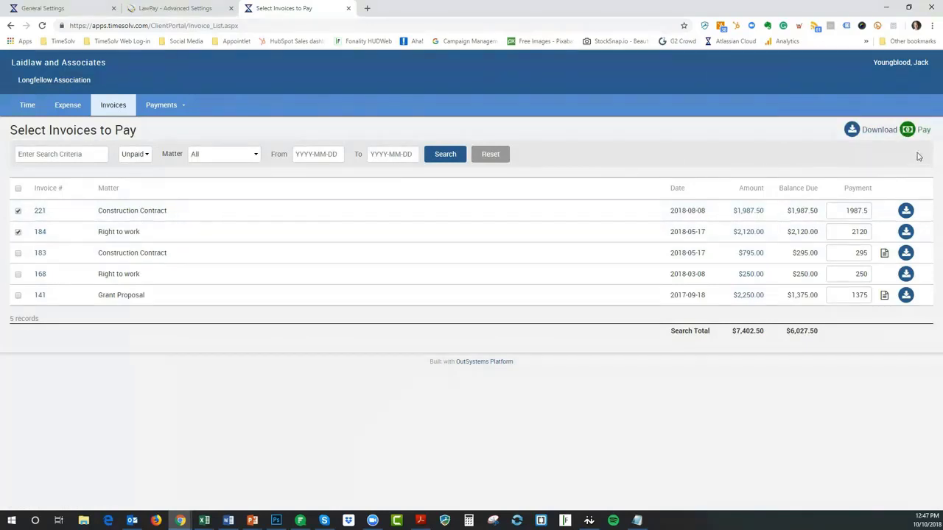
click(924, 131)
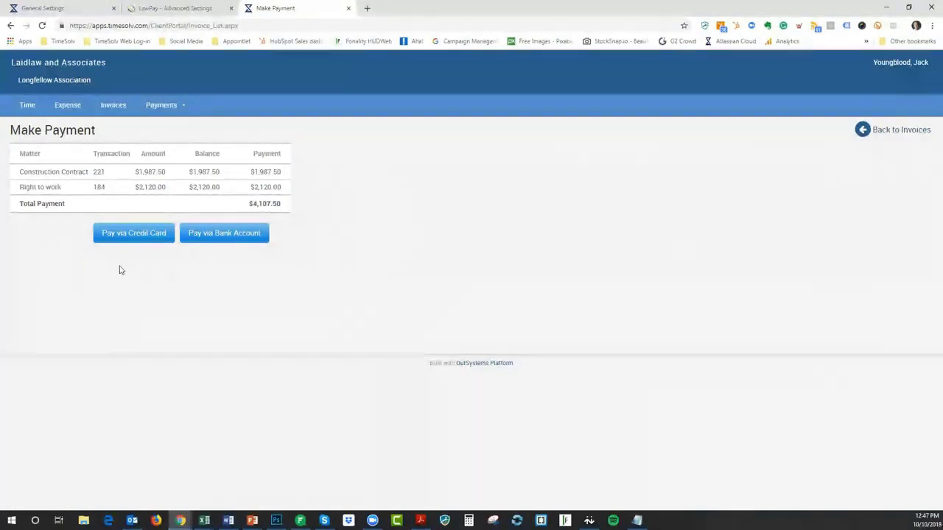
click(228, 234)
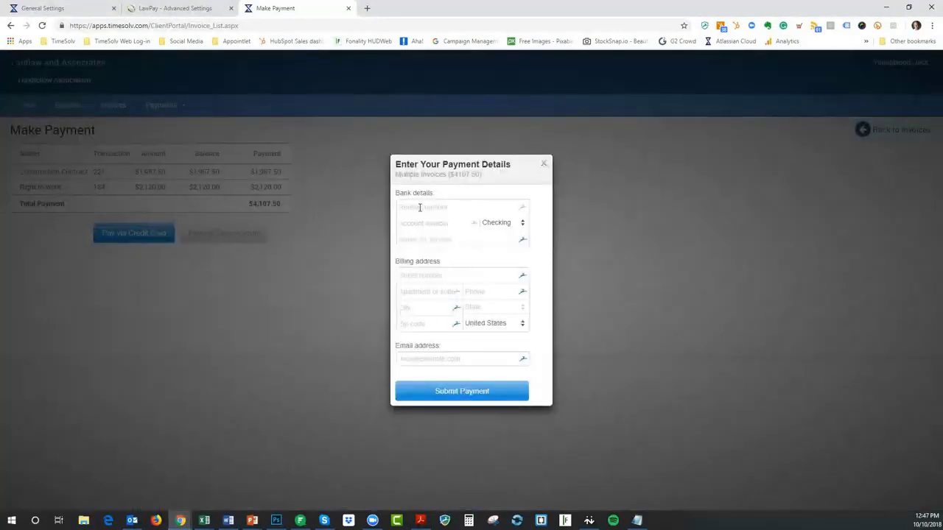
click(507, 224)
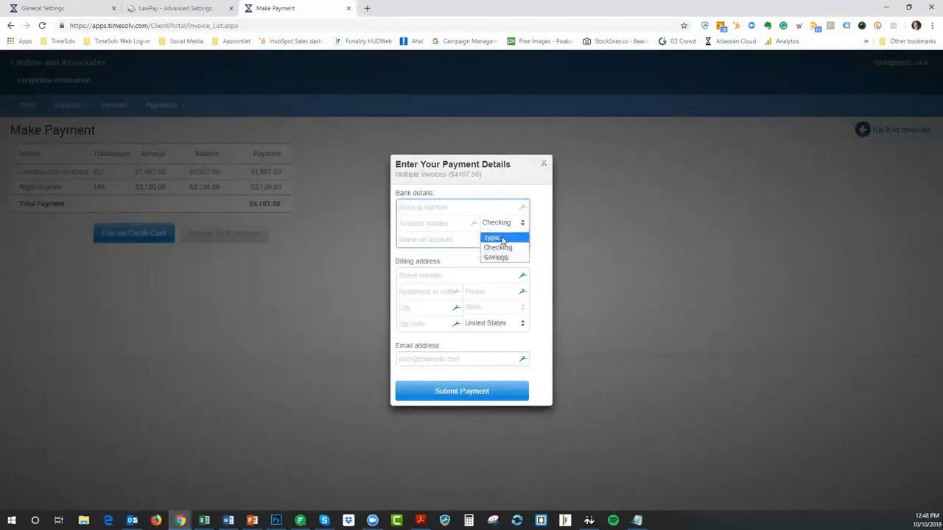
click(537, 199)
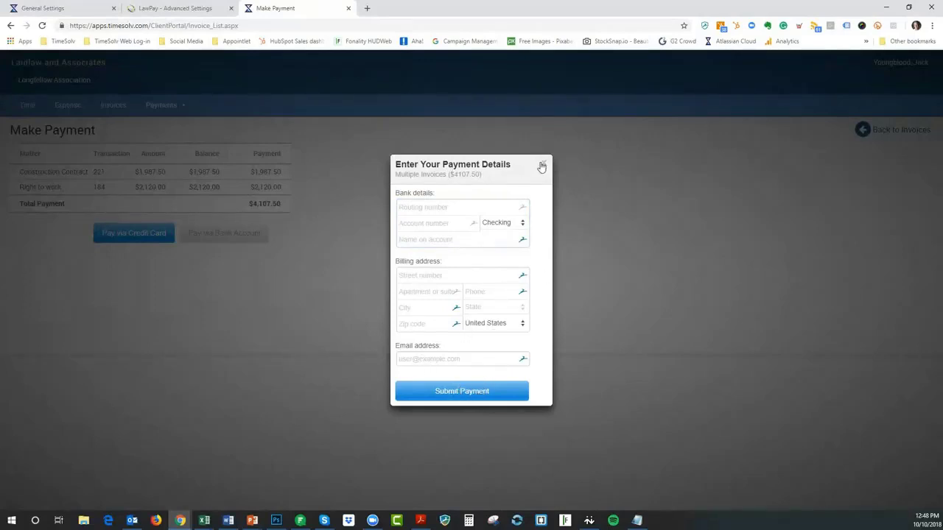
drag(449, 175, 483, 176)
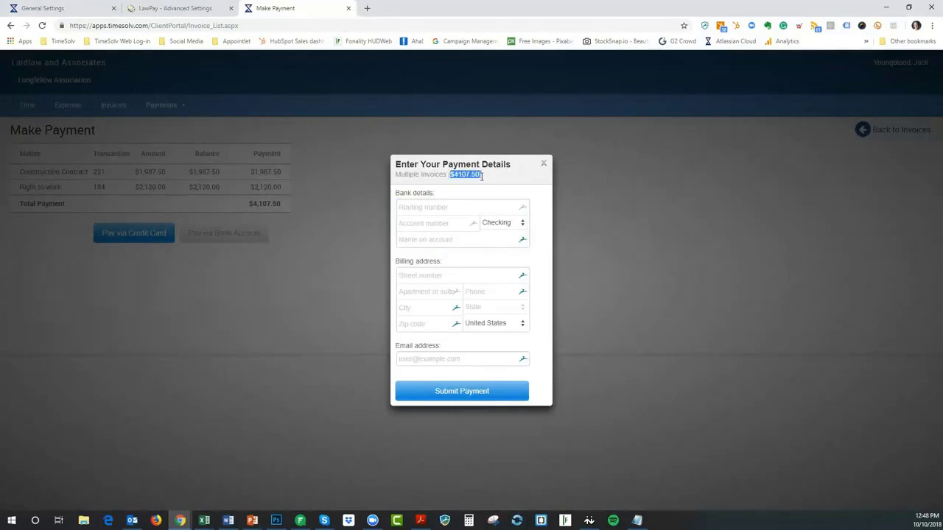
click(543, 163)
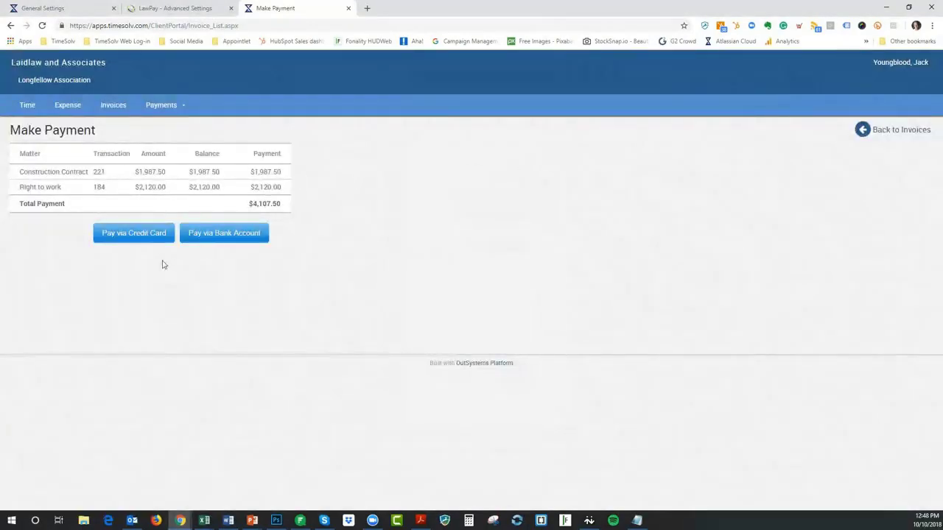
click(136, 238)
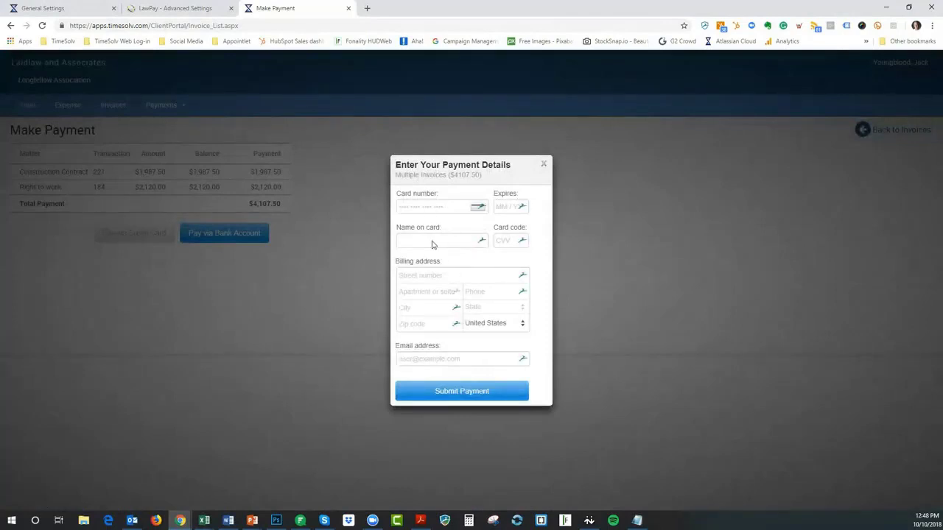
click(544, 163)
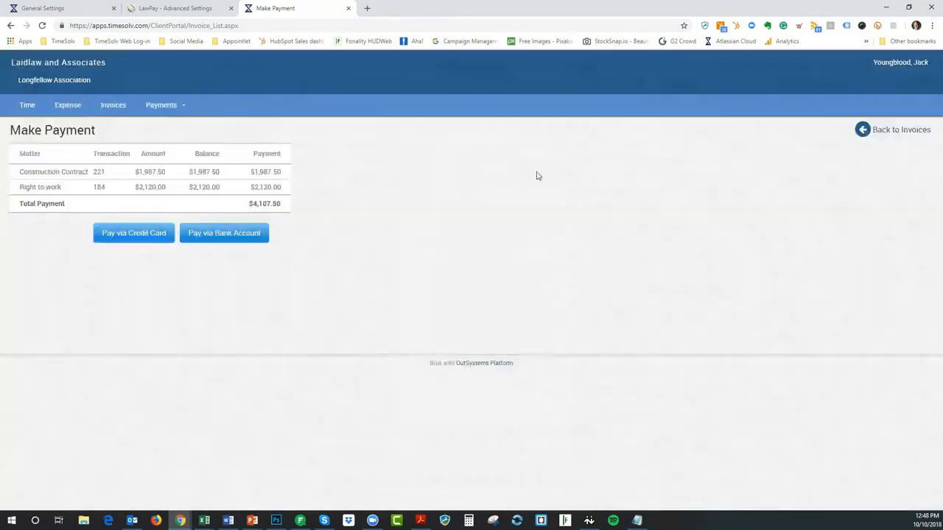
Look at the Pay via Bank Account form, close it, and return to General Settings
click(224, 235)
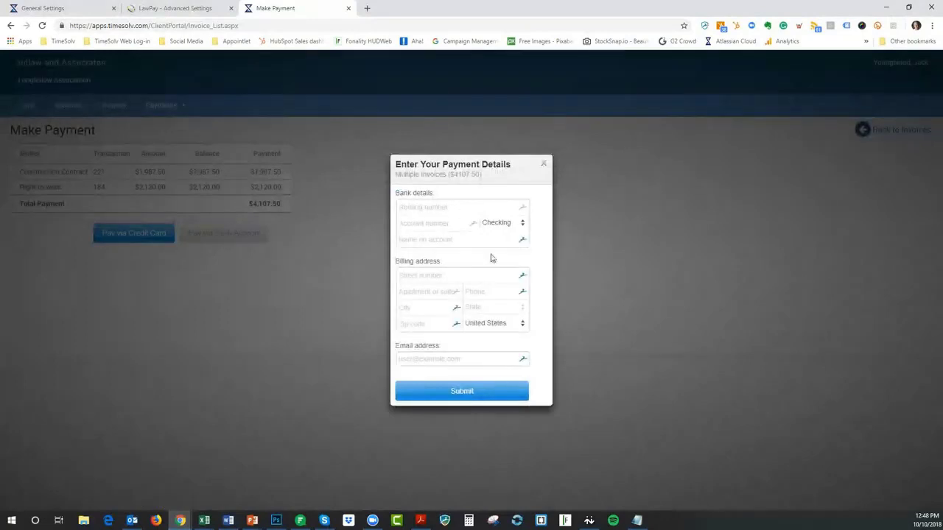
click(545, 165)
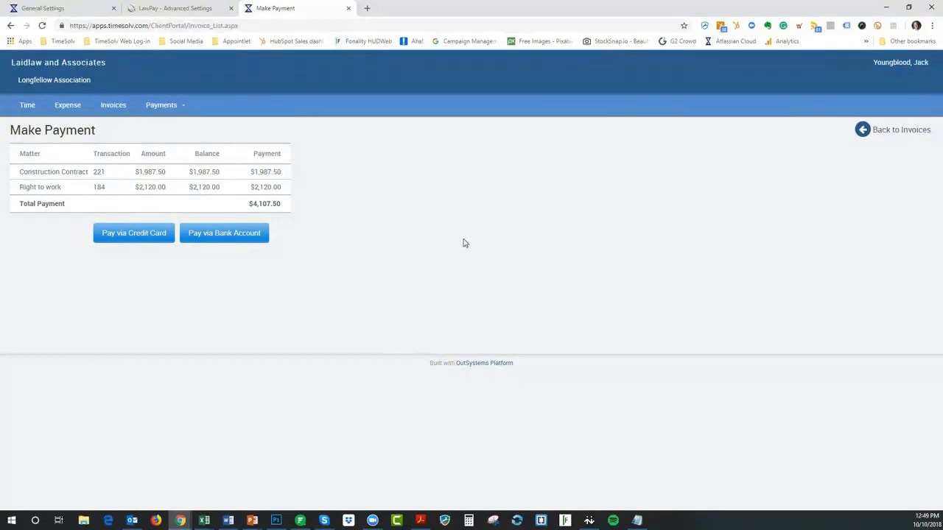
click(48, 8)
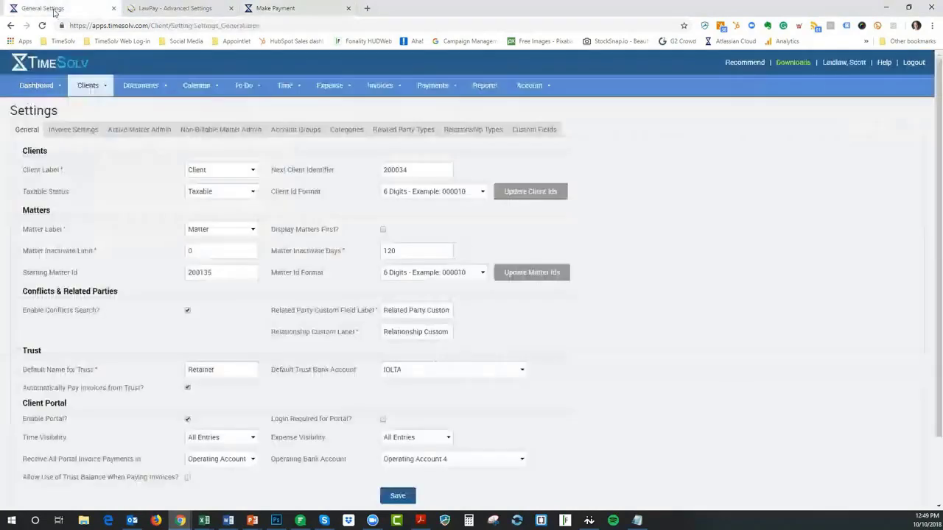
Review the Payments menu and LawPay Advanced Settings, then return to the portal's Make Payment page
click(430, 89)
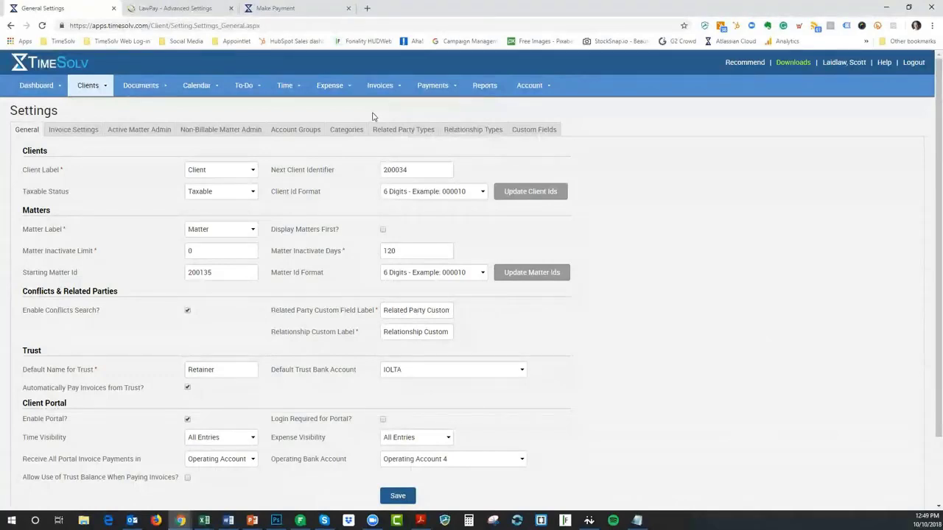
click(188, 9)
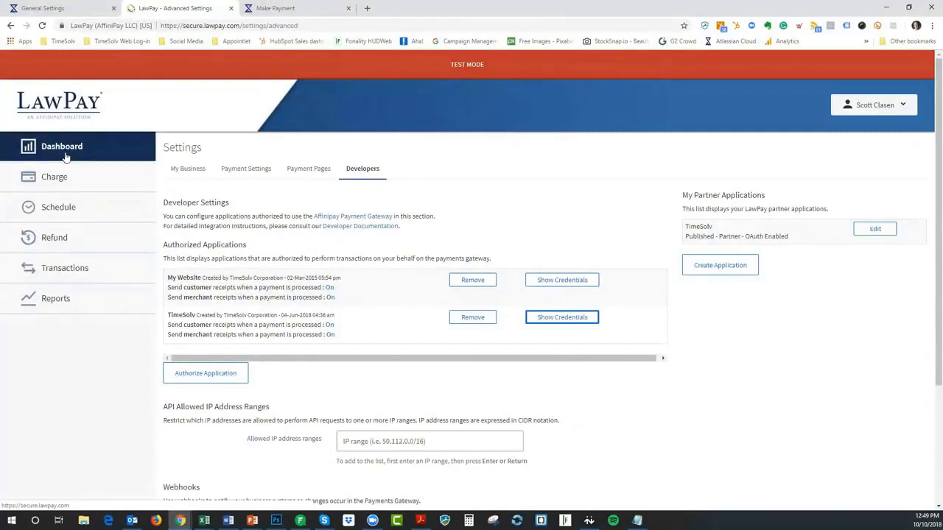
click(57, 8)
mouse_move(428, 87)
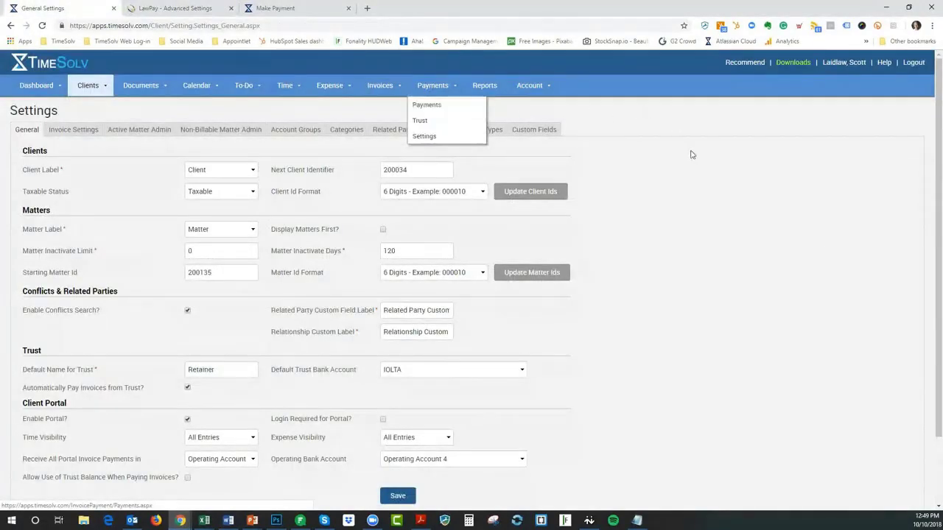
click(284, 8)
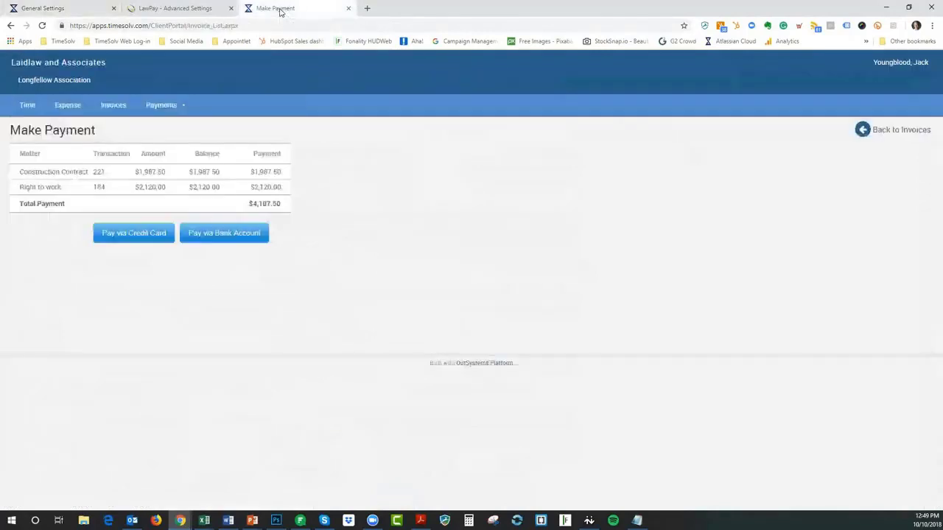
click(138, 233)
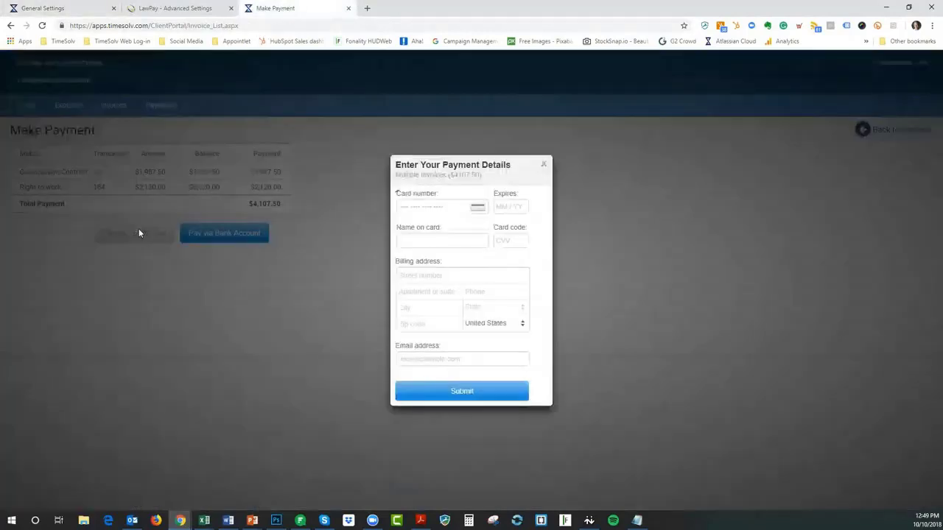
click(544, 168)
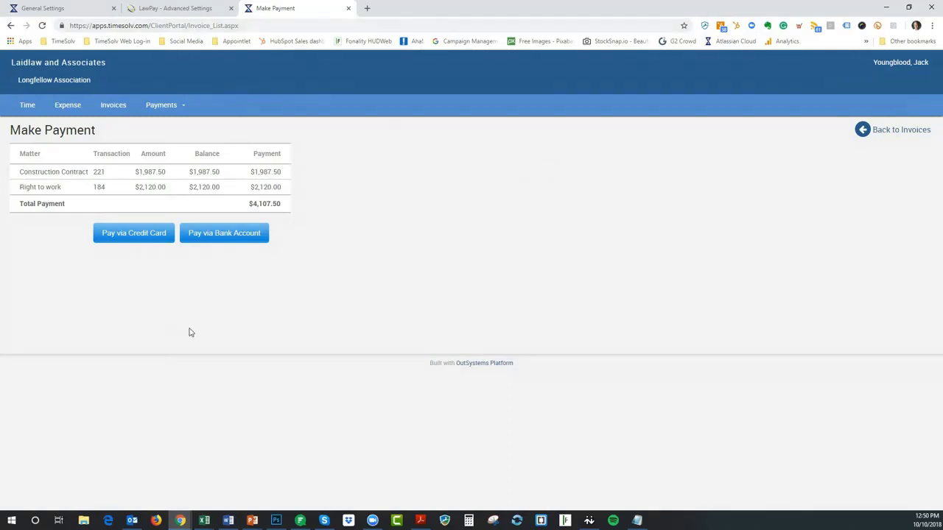
Bring the General Settings window forward and reload the Clients > Settings page
click(92, 9)
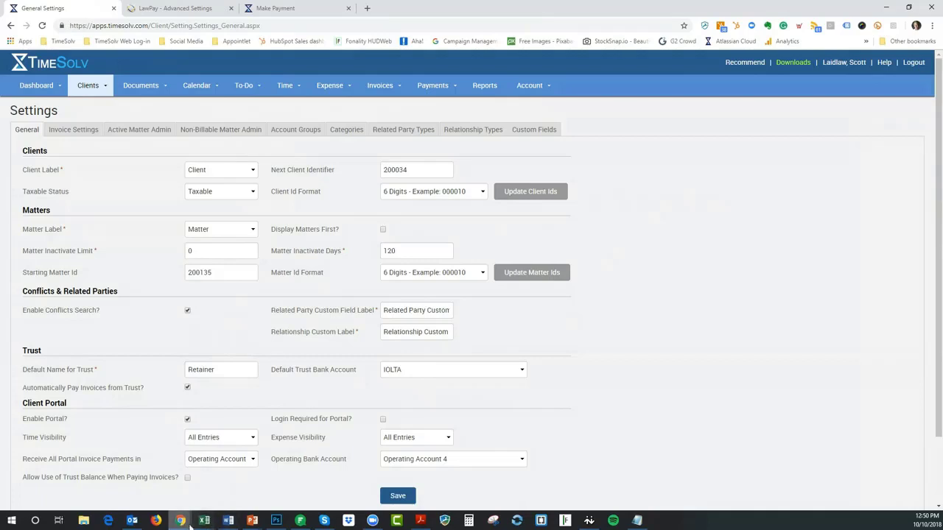
mouse_move(182, 522)
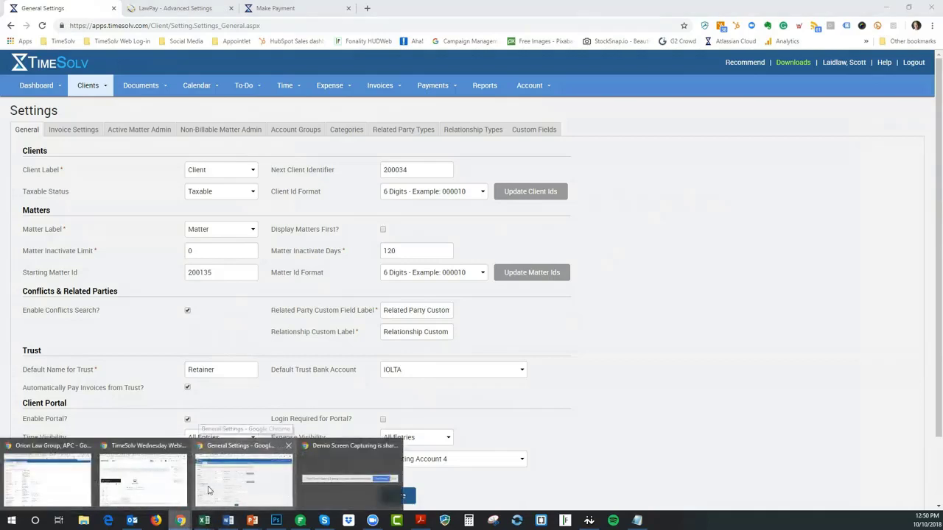
click(251, 493)
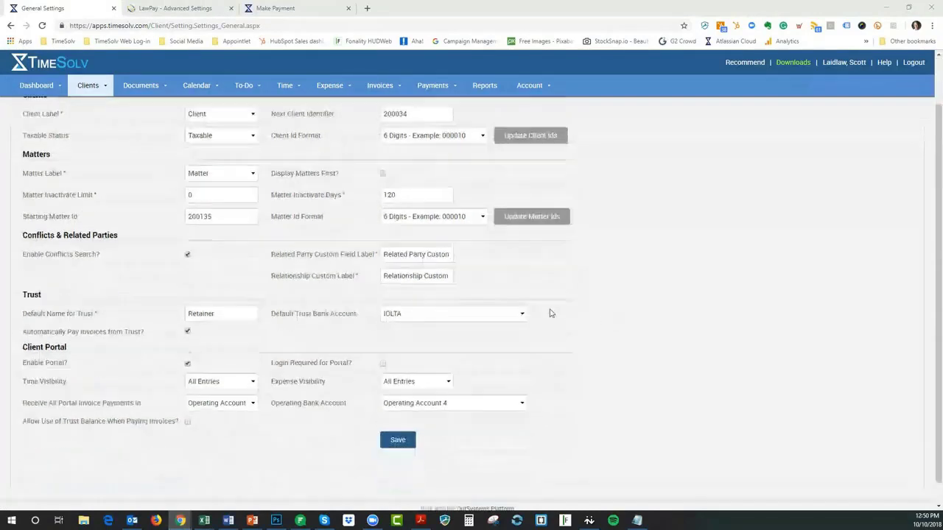
click(89, 85)
click(85, 168)
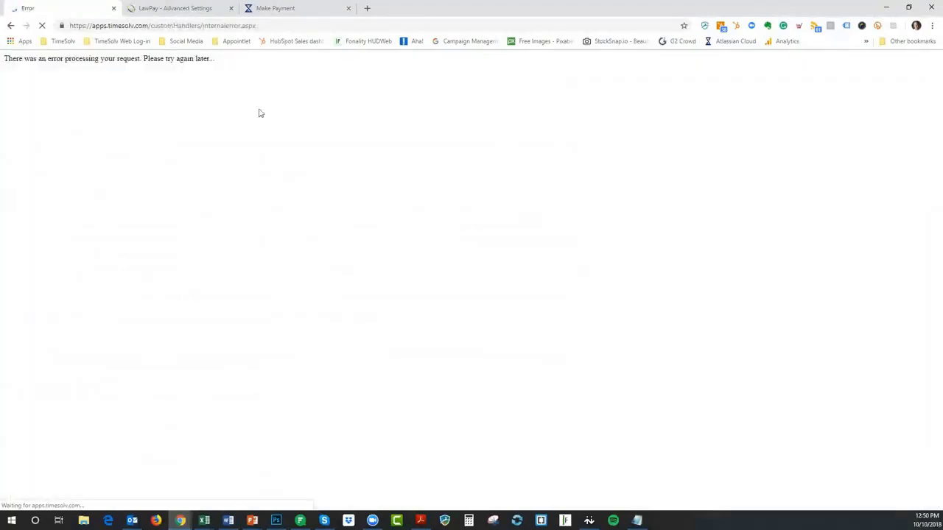
Sign back into the firm account using the TimeSolv App Login bookmark
click(63, 42)
mouse_move(61, 41)
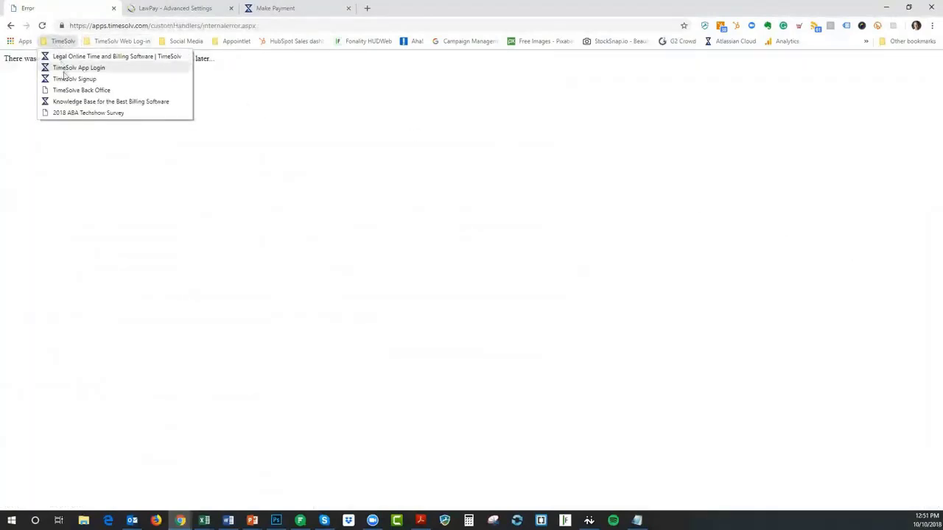
click(65, 68)
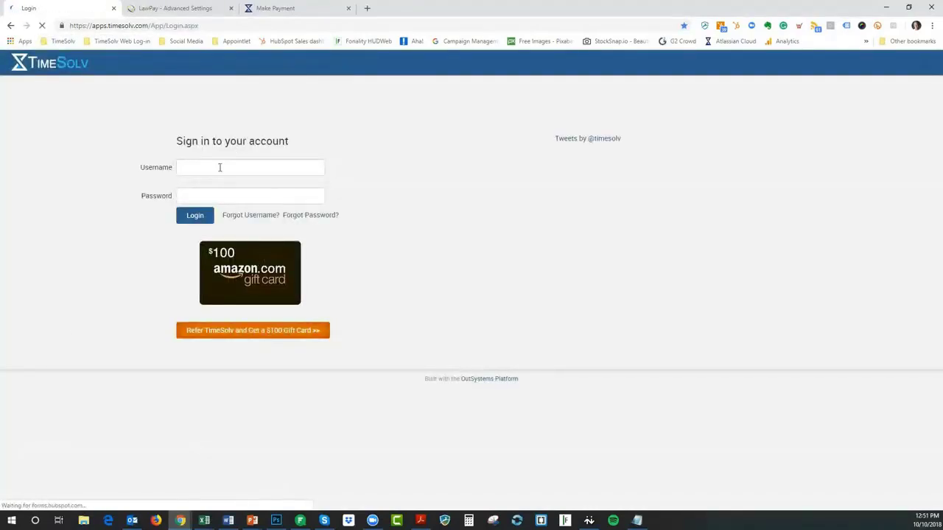
click(197, 217)
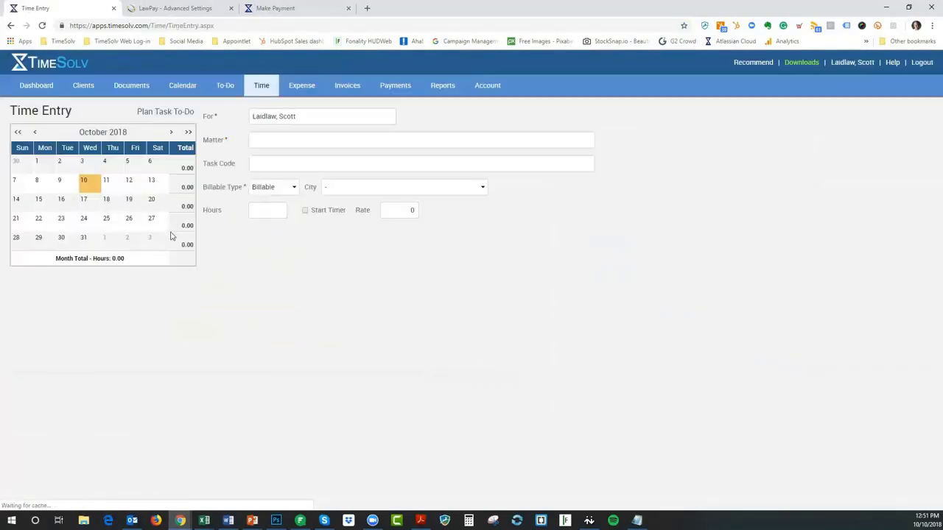
Set Time Visibility and Expense Visibility to Not Visible, save, and close the old payment tab
click(96, 86)
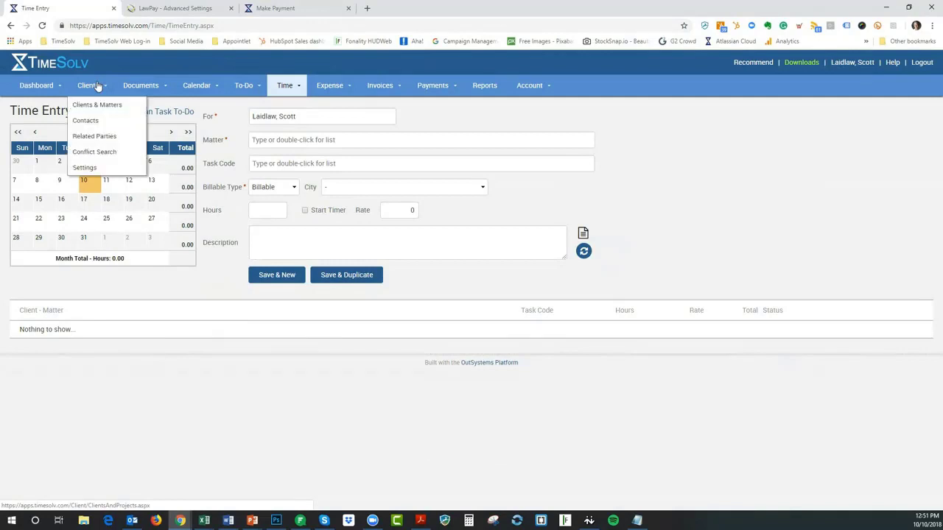
click(89, 174)
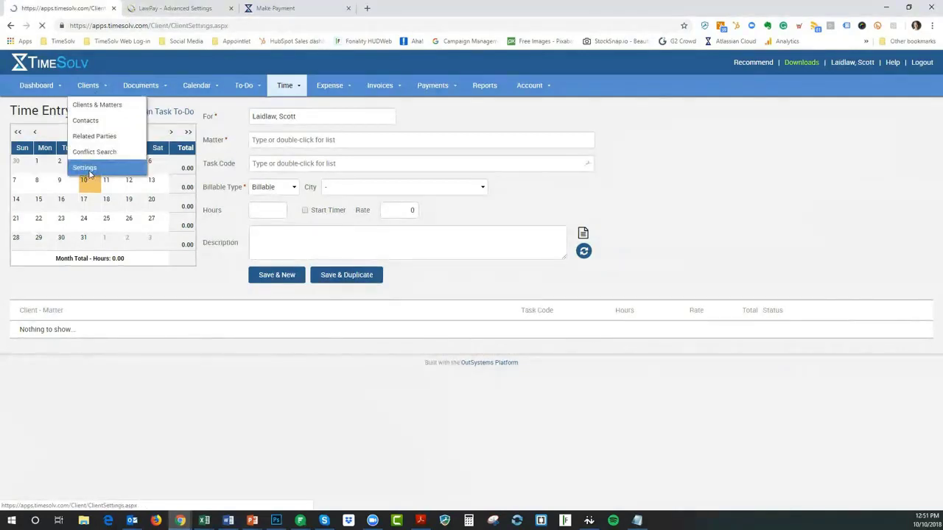
scroll(141, 284, down, 2)
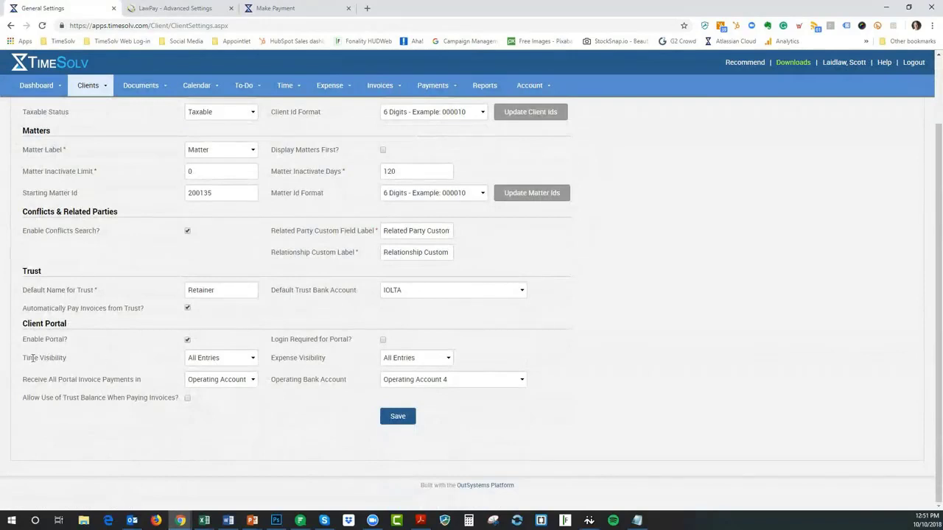
click(219, 360)
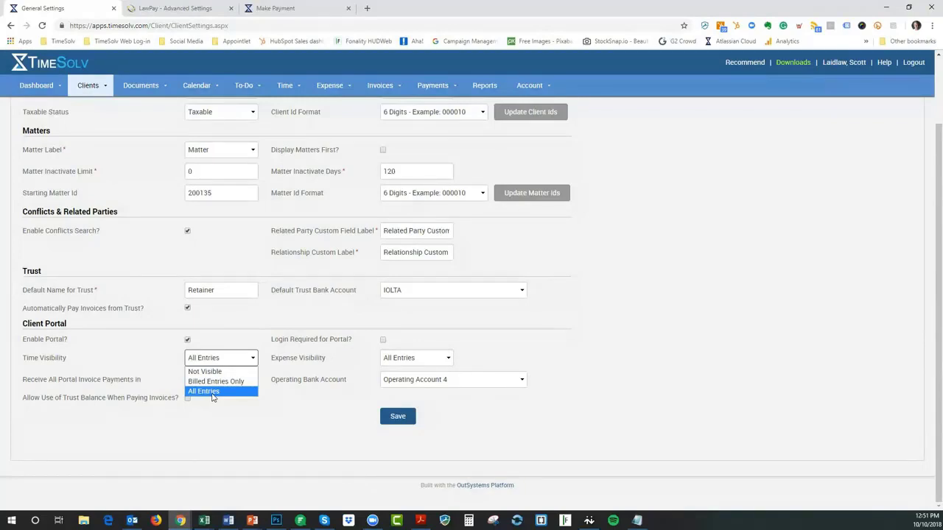
click(214, 382)
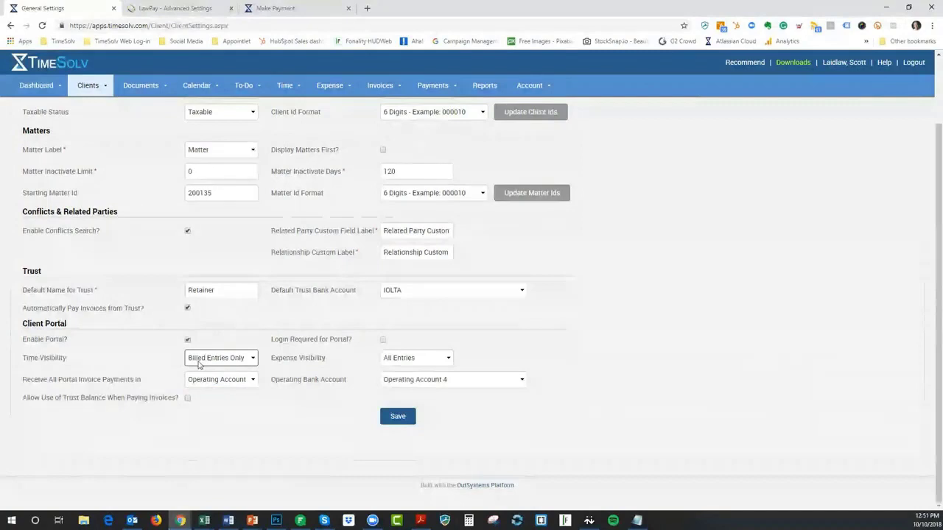
click(199, 364)
click(197, 371)
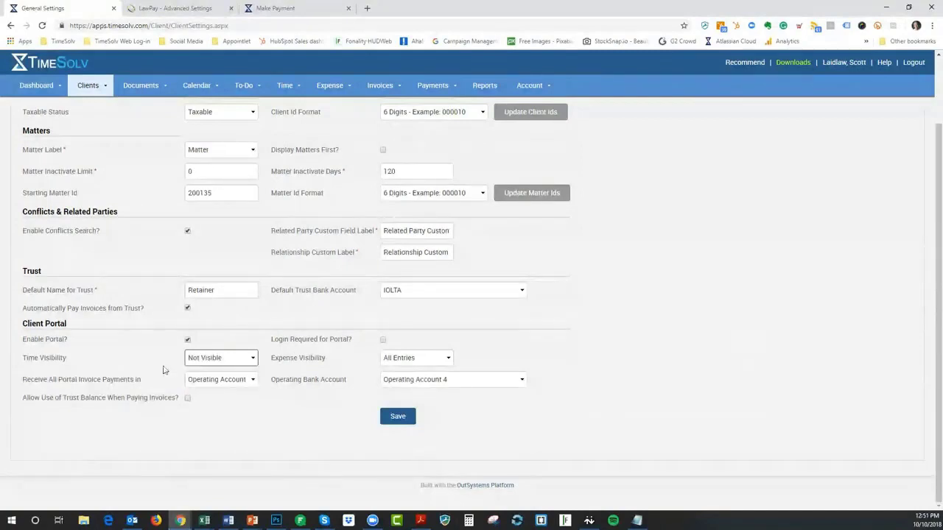
click(392, 362)
click(411, 372)
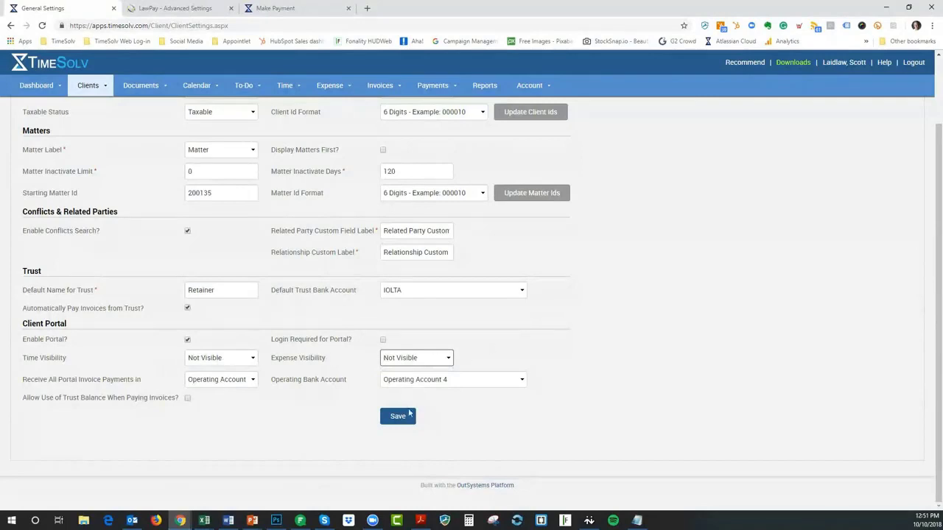
click(408, 416)
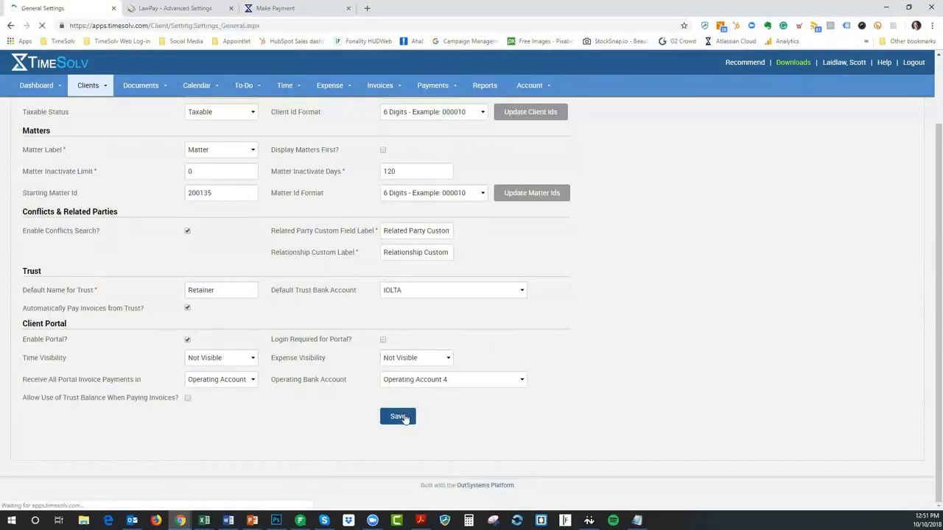
click(348, 8)
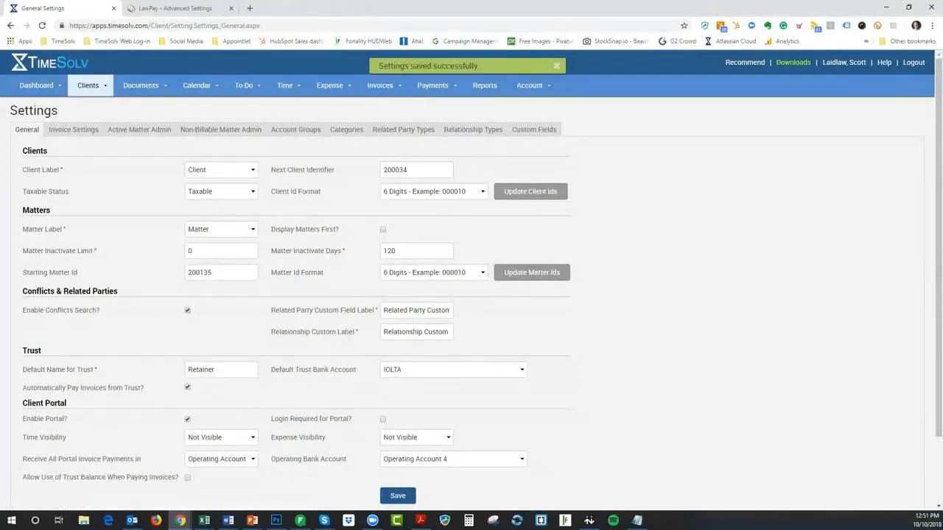
Review the client portal's unpaid invoices in a separate tab, then return to General Settings
click(132, 521)
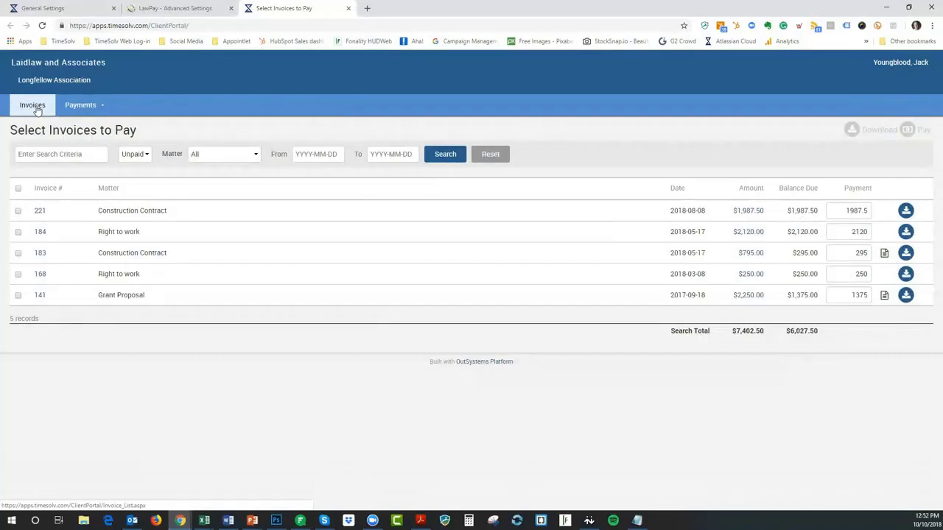
mouse_move(77, 109)
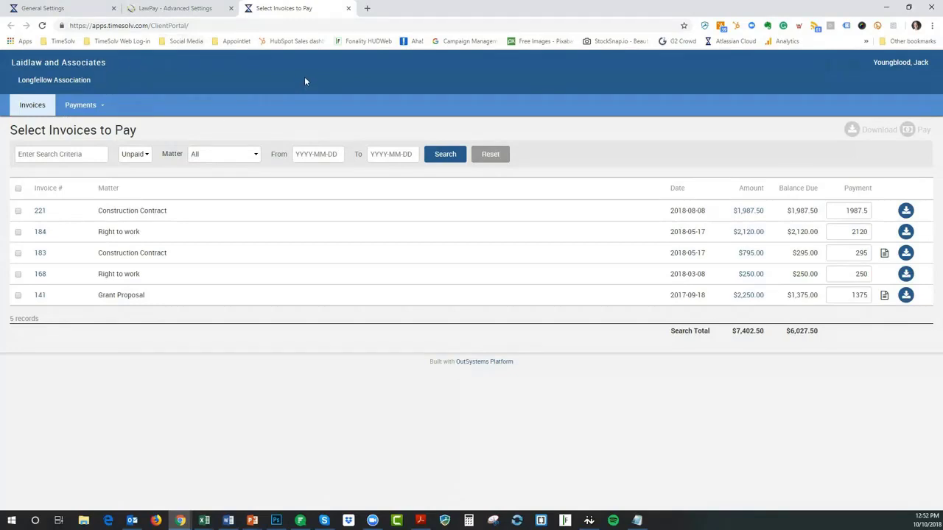
click(55, 13)
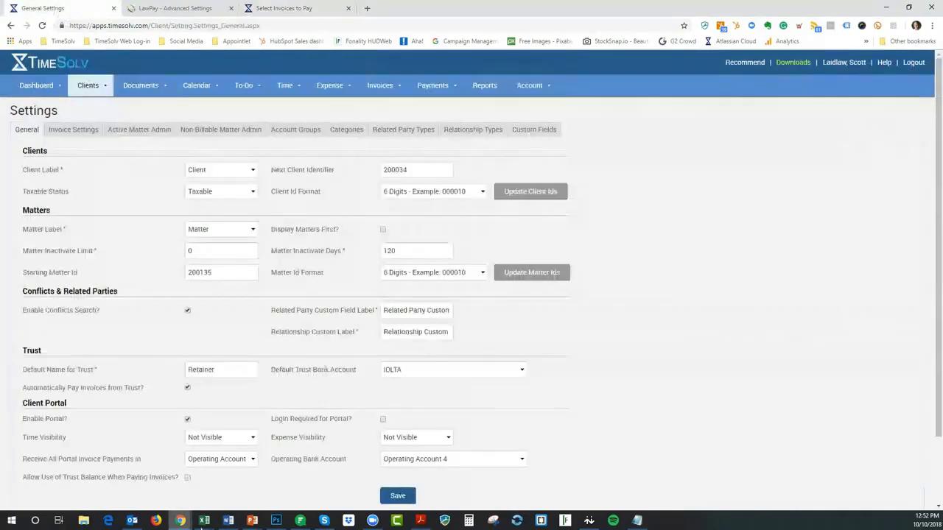
Check the client portal's invoice list again, then switch back to the TimeSolv settings
mouse_move(179, 520)
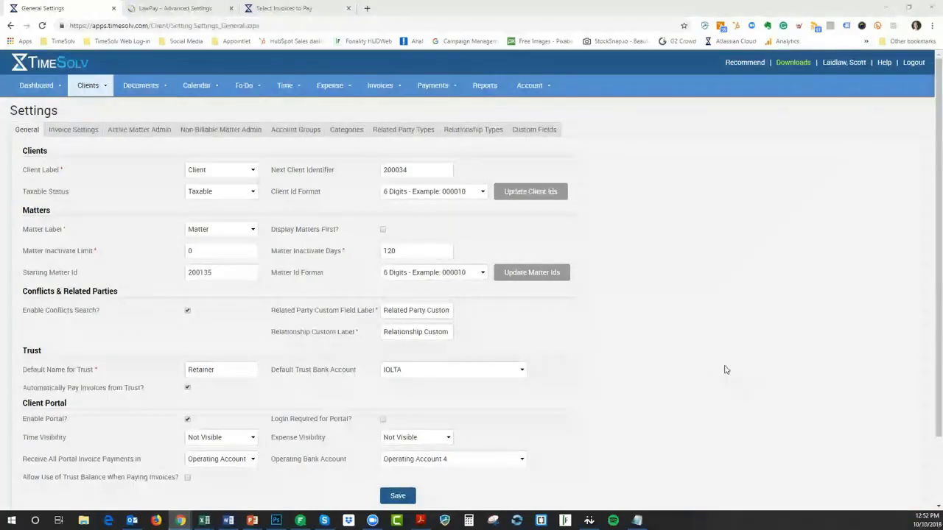
scroll(726, 369, down, 1)
scroll(720, 367, up, 1)
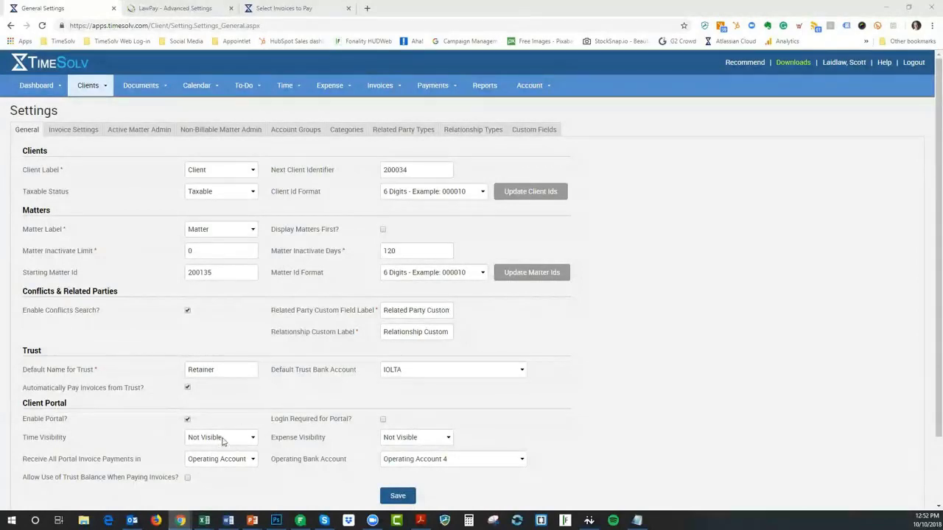
click(281, 10)
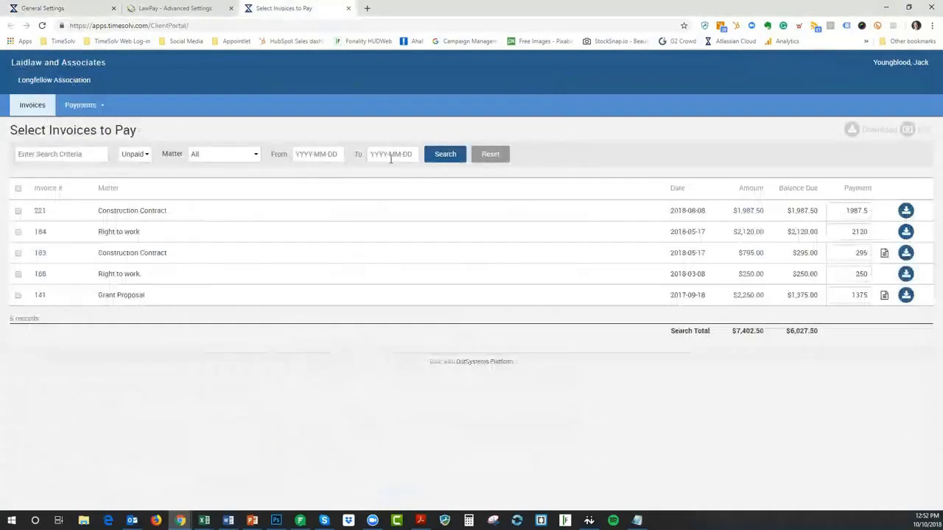
click(62, 10)
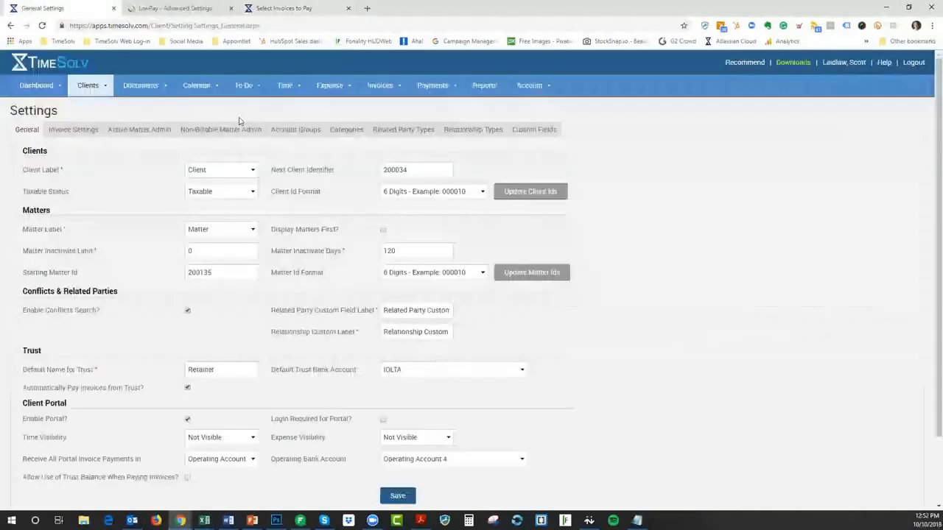
After Clients & Matters errors, sign in via the TimeSolv App Login bookmark and reopen Clients & Matters
mouse_move(89, 86)
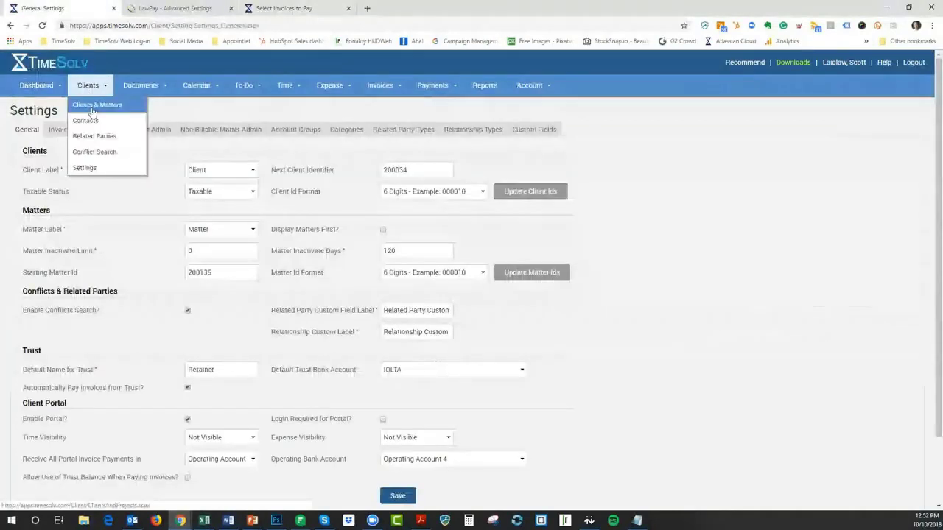
click(92, 107)
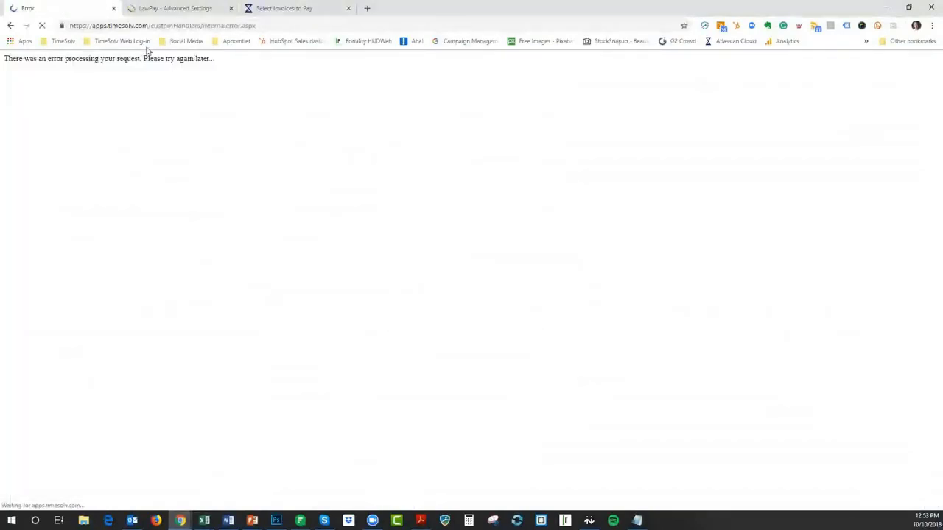
click(63, 41)
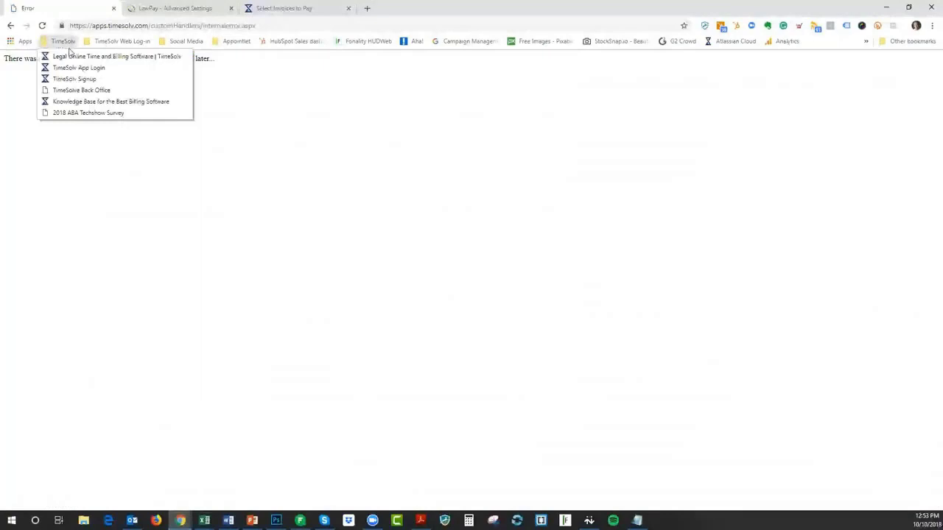
click(84, 68)
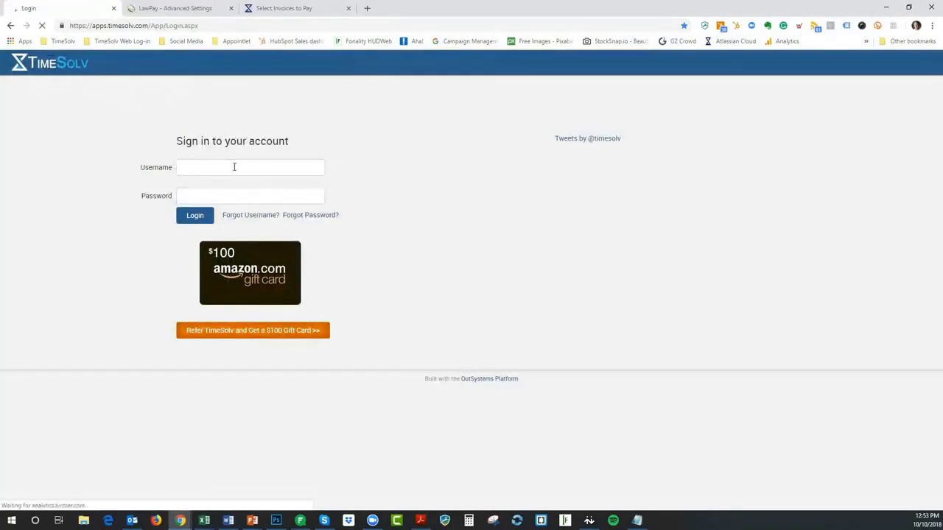
click(197, 218)
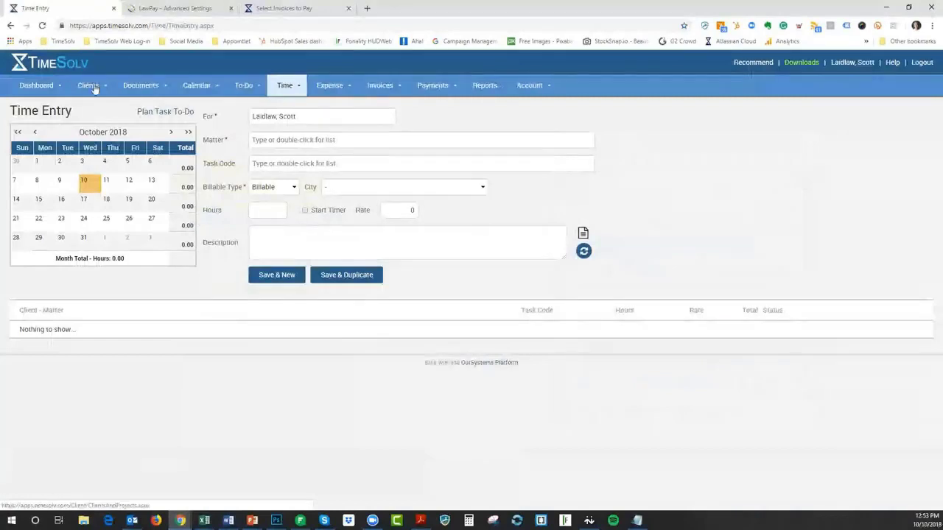
mouse_move(95, 89)
click(99, 106)
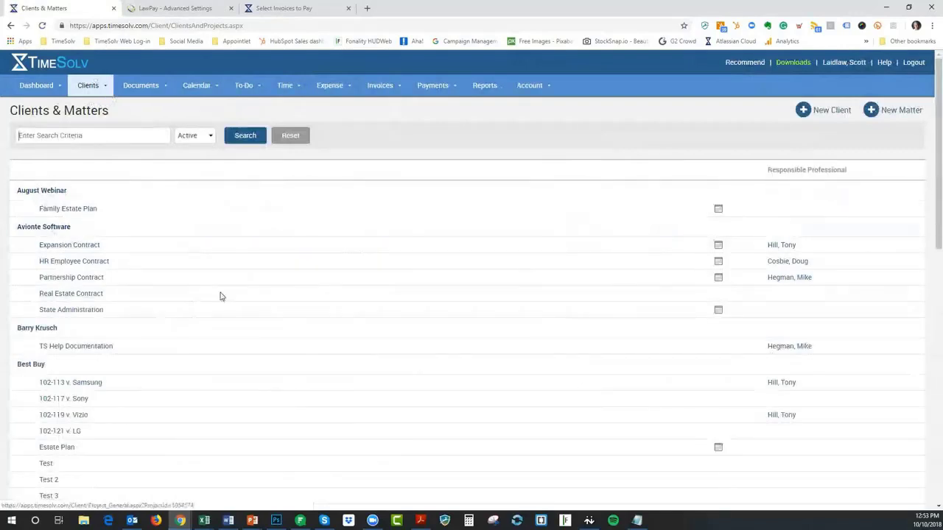
Look at Best Buy's two contacts, then go back to the Clients & Matters list
scroll(223, 265, down, 2)
scroll(224, 252, down, 8)
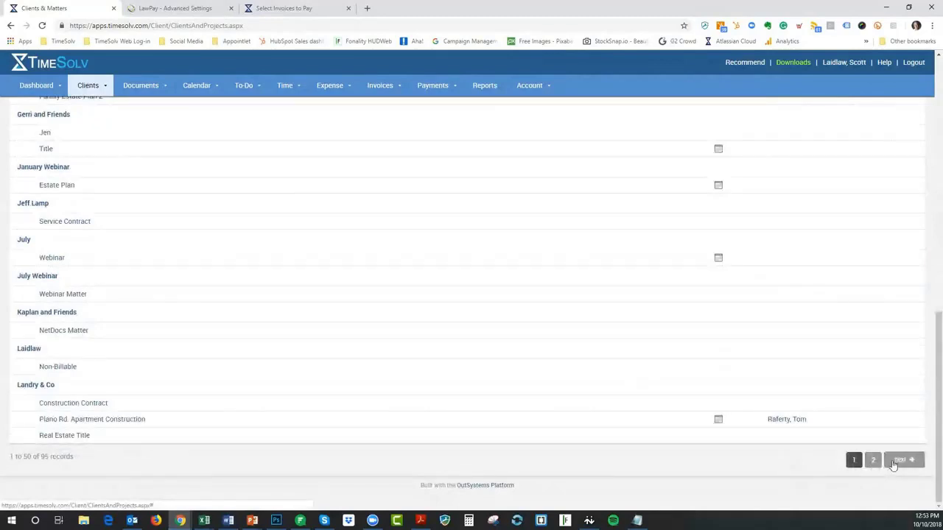
scroll(93, 282, up, 10)
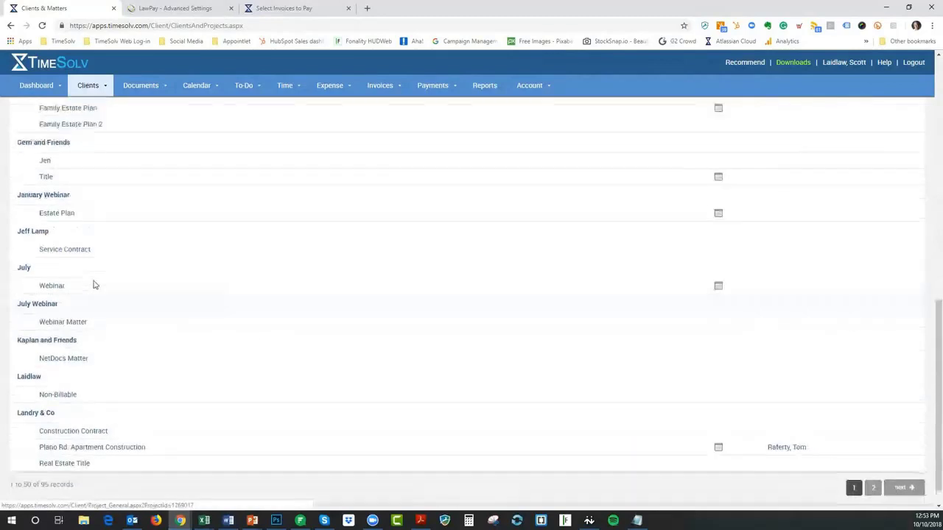
click(32, 243)
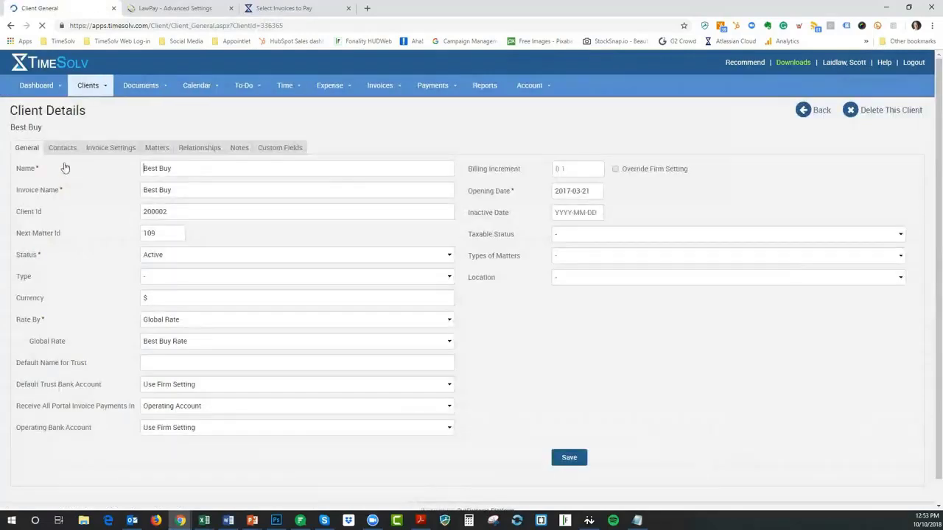
click(63, 149)
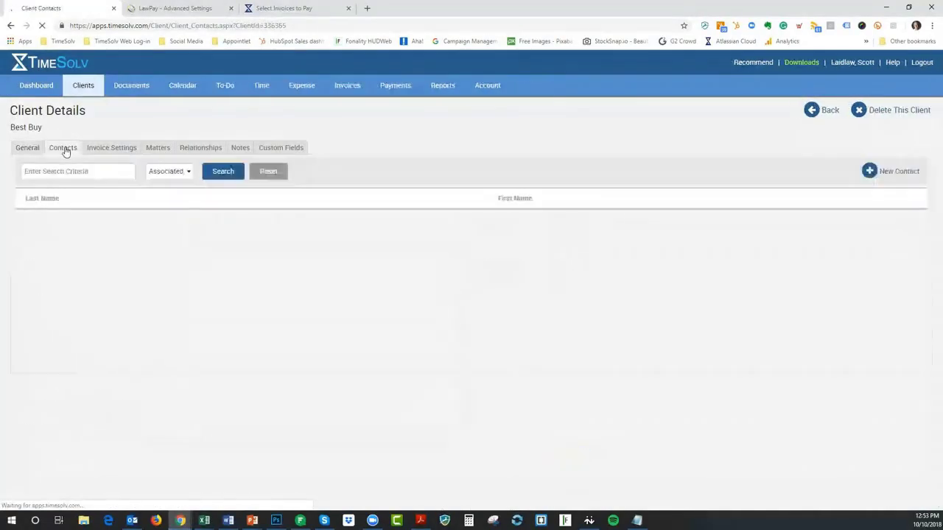
click(827, 109)
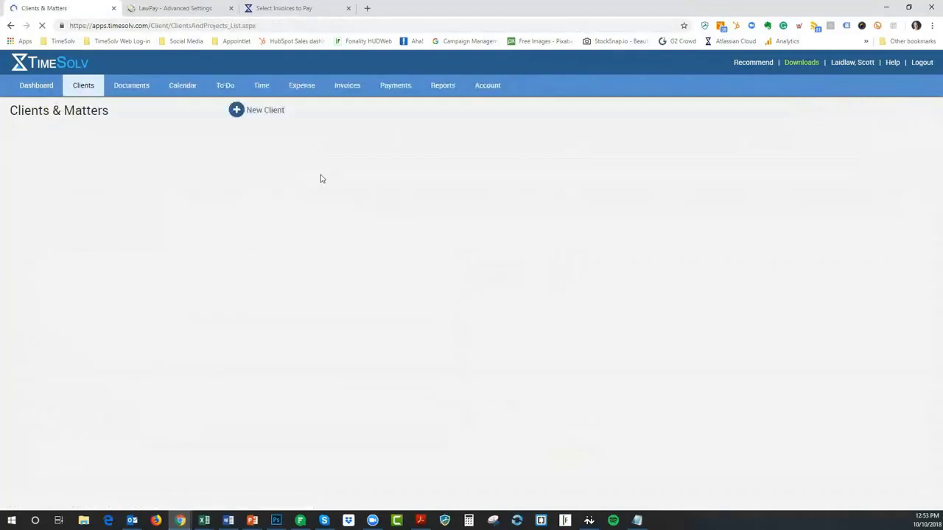
Move to page 2 of Clients & Matters, records 51 to 95, starting at Longfellow Association
scroll(324, 330, down, 5)
scroll(322, 331, down, 5)
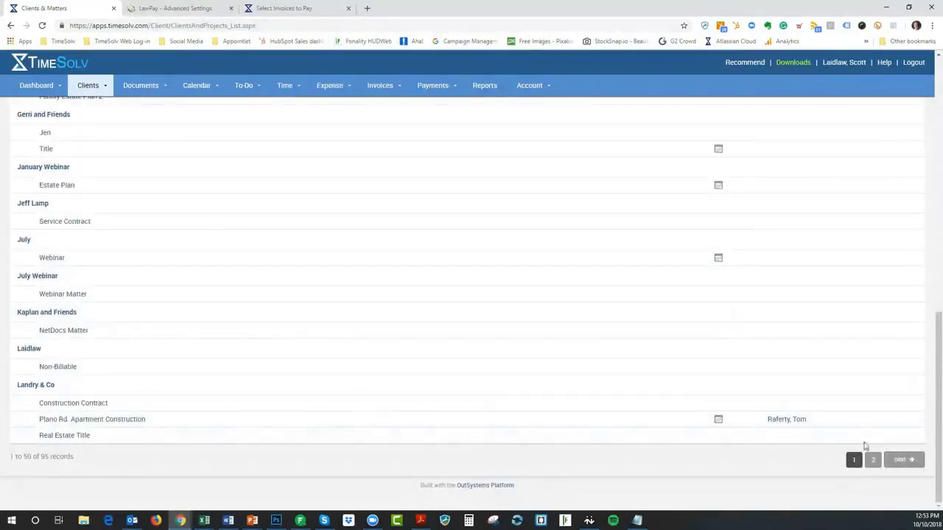
click(903, 460)
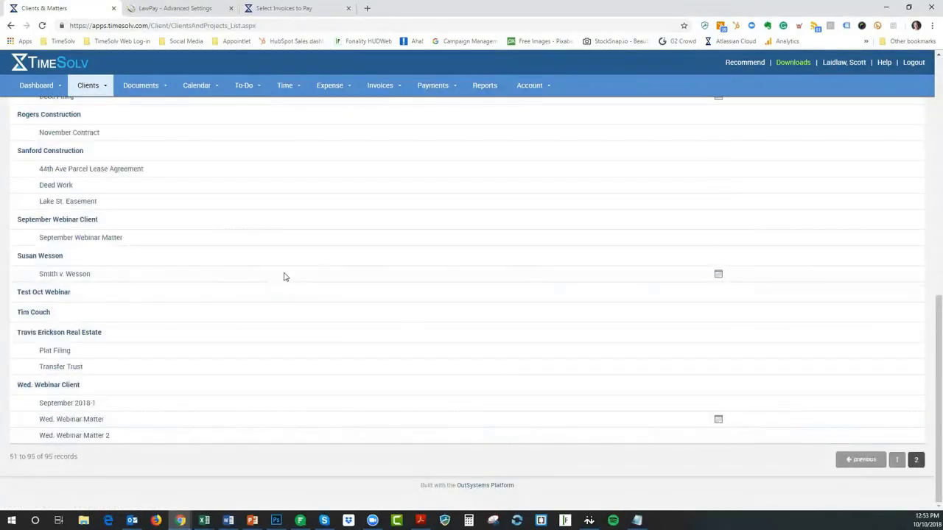
scroll(187, 265, up, 4)
scroll(187, 265, up, 3)
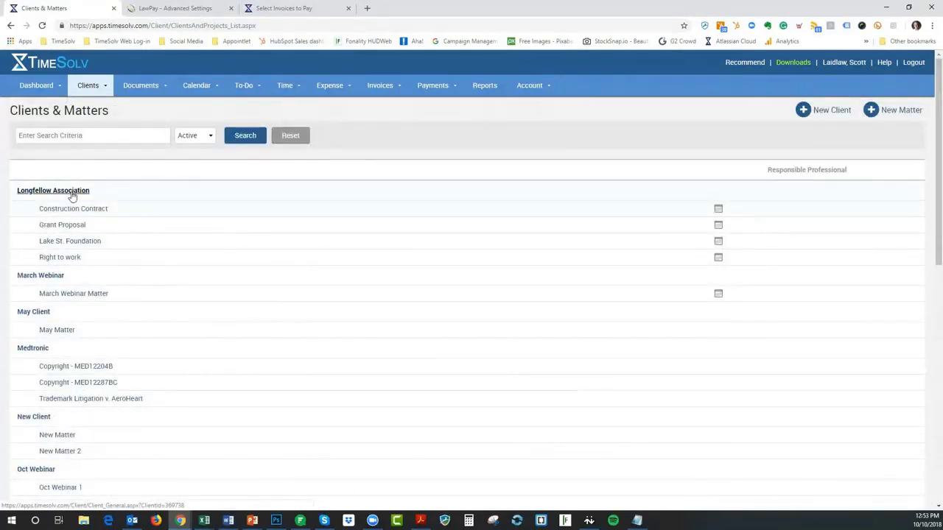
click(72, 193)
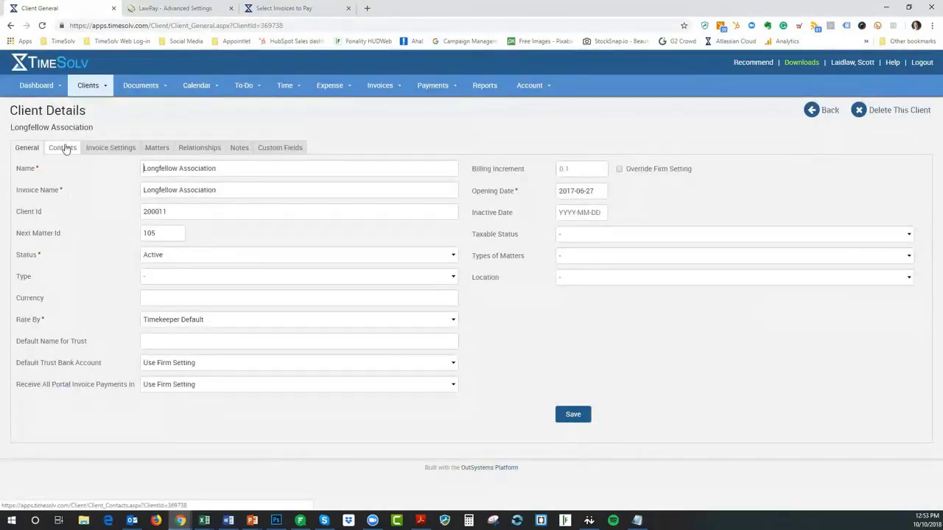
click(63, 150)
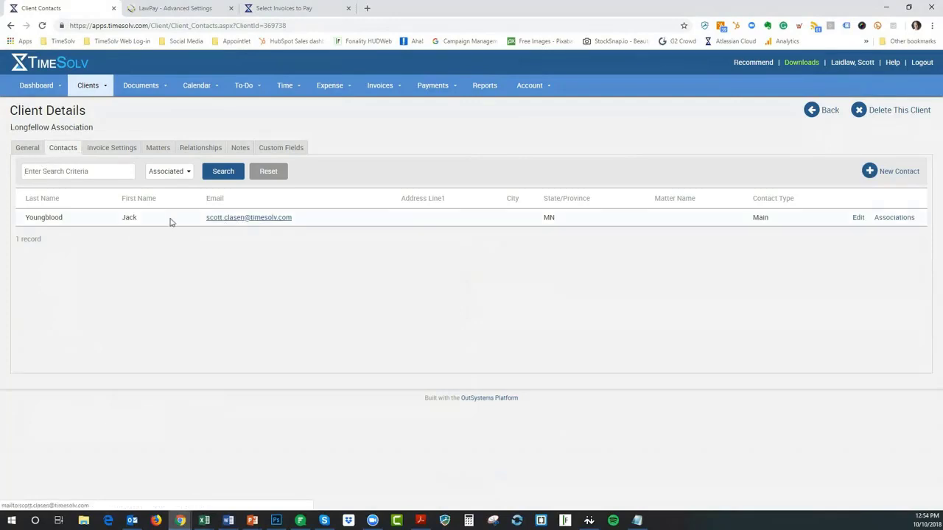
click(98, 151)
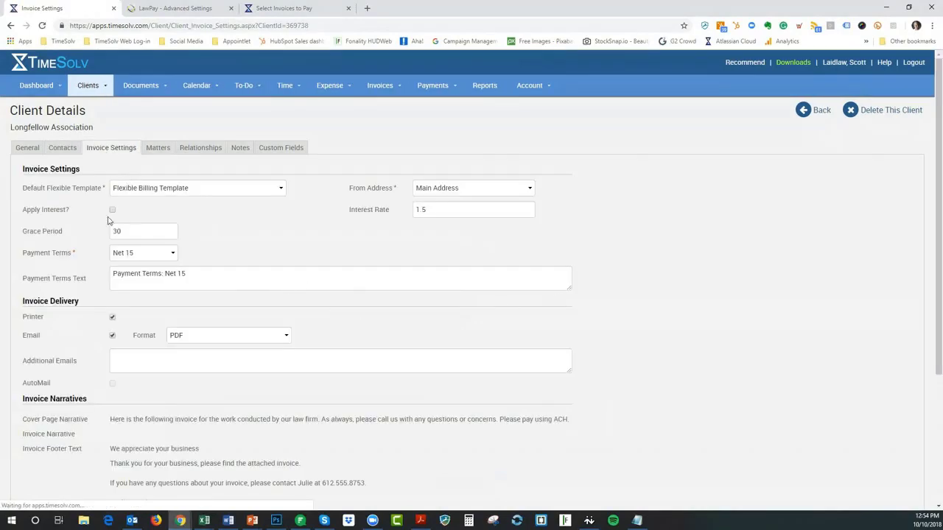
scroll(192, 294, down, 3)
scroll(145, 315, up, 3)
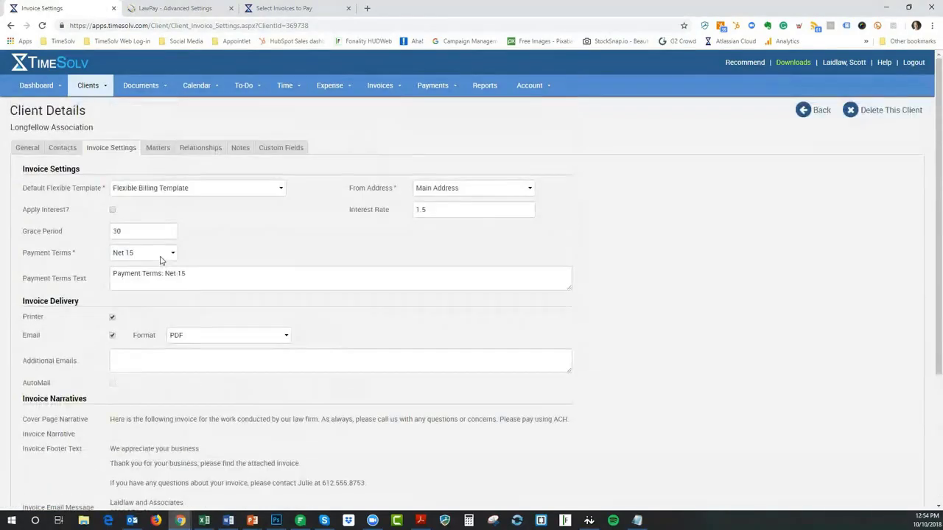
click(64, 151)
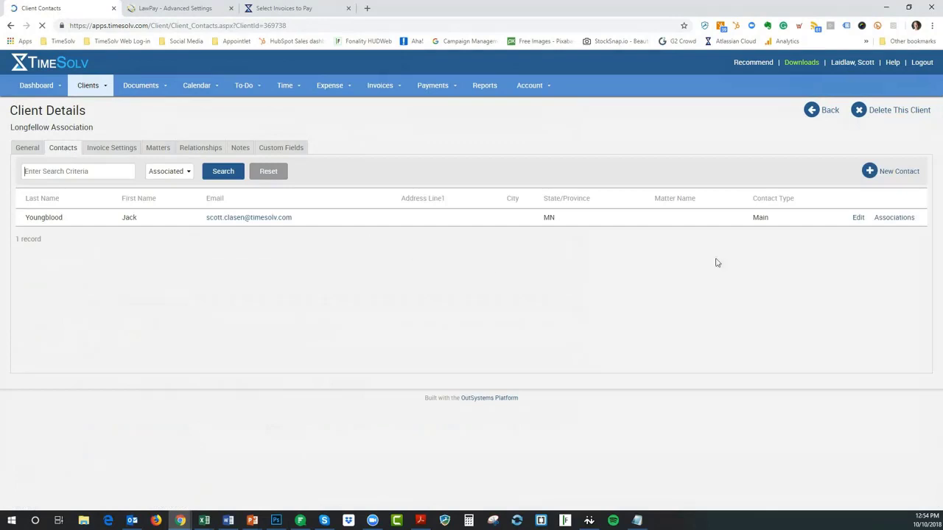
Edit Longfellow Association's main contact and add blank portal Login Name and Password fields
click(858, 219)
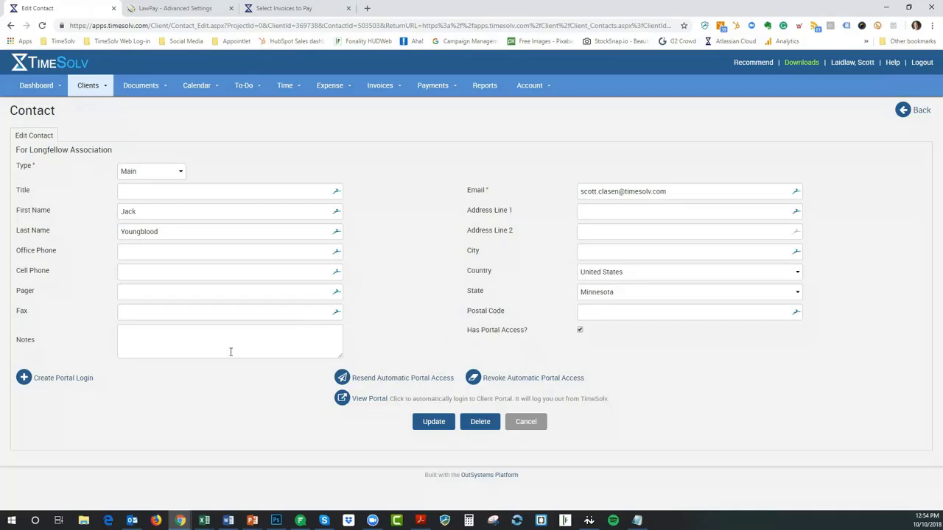
click(62, 379)
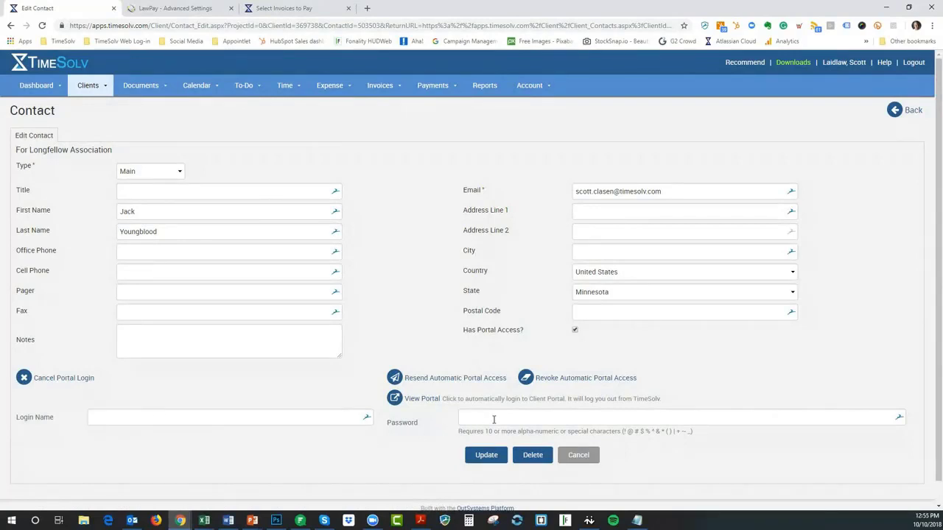
In Clients > Settings, keep both time and expense visibility at Not Visible
mouse_move(103, 87)
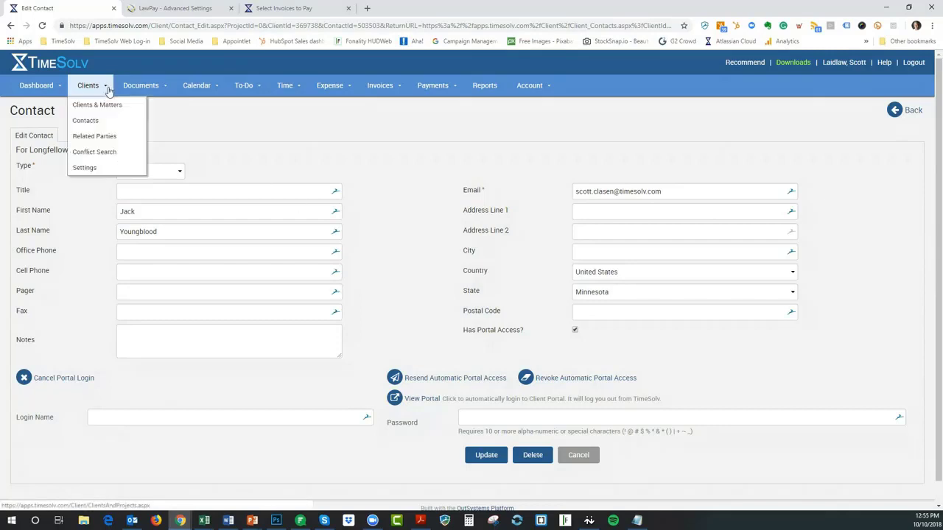
click(85, 173)
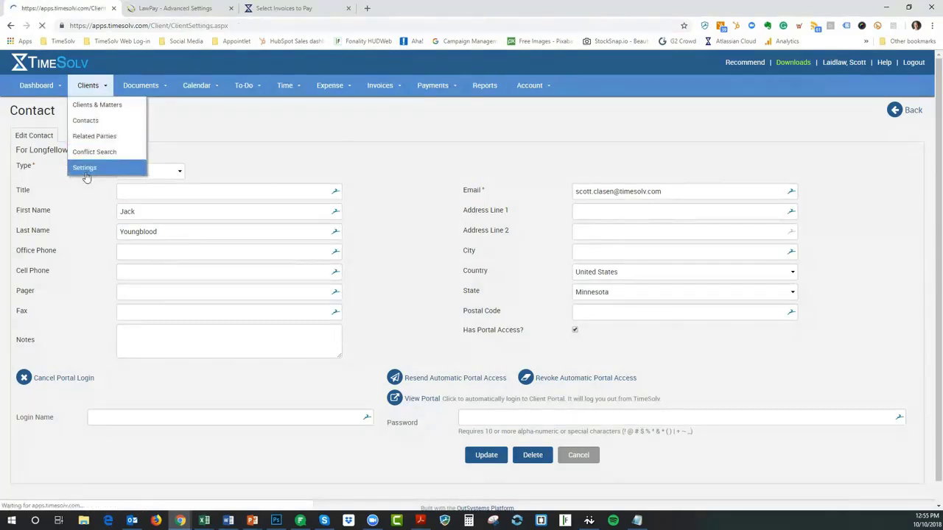
scroll(448, 342, down, 2)
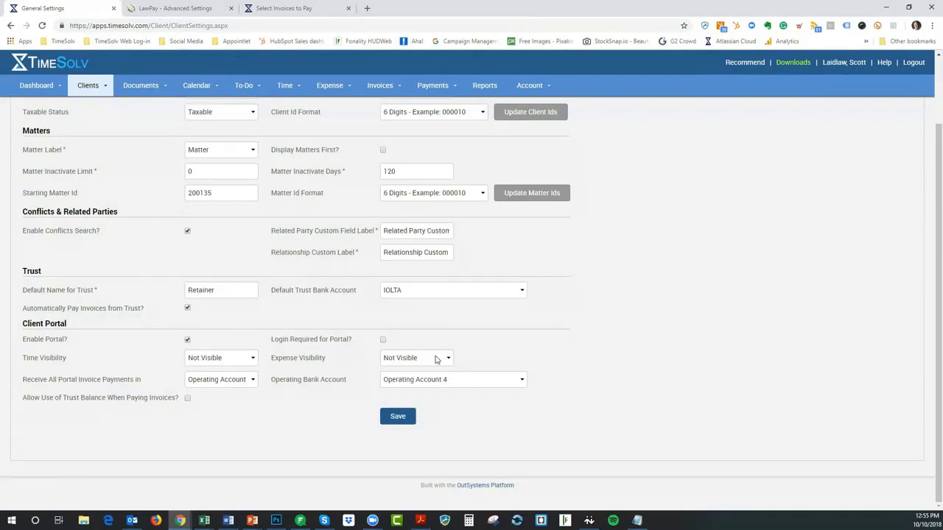
click(229, 364)
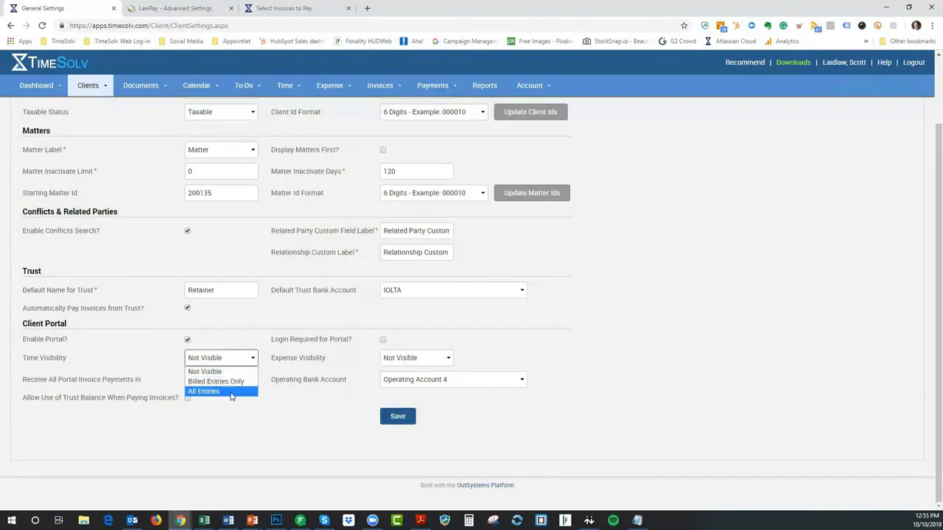
click(246, 361)
click(435, 360)
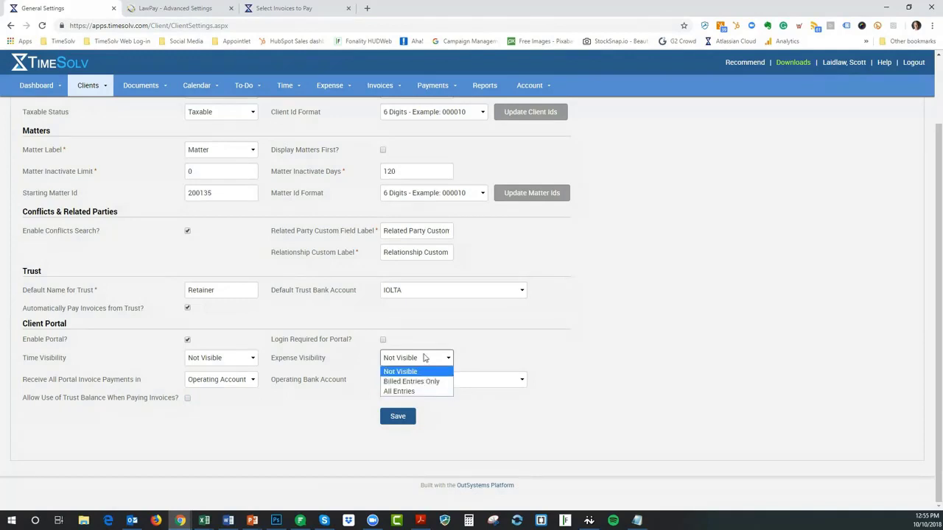
click(538, 355)
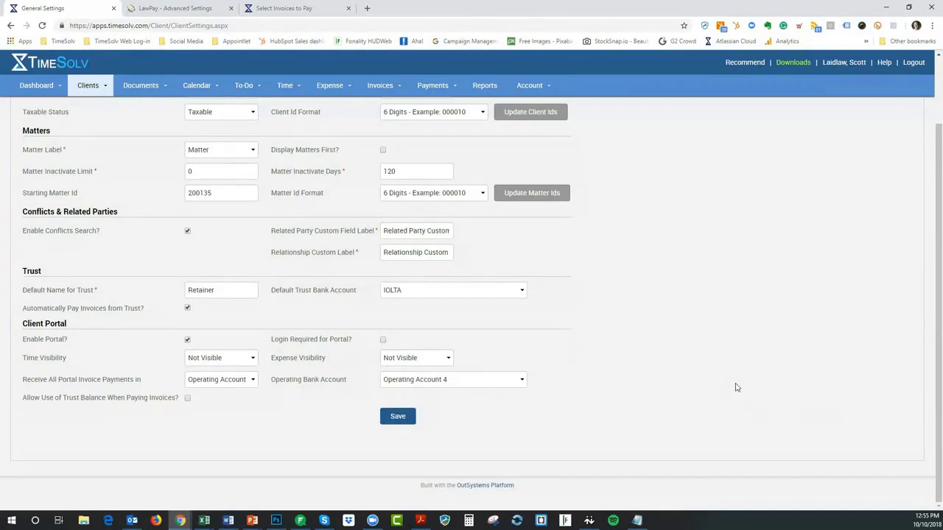
Set Receive All Portal Invoice Payments in to No Option Selected and save
scroll(737, 387, up, 2)
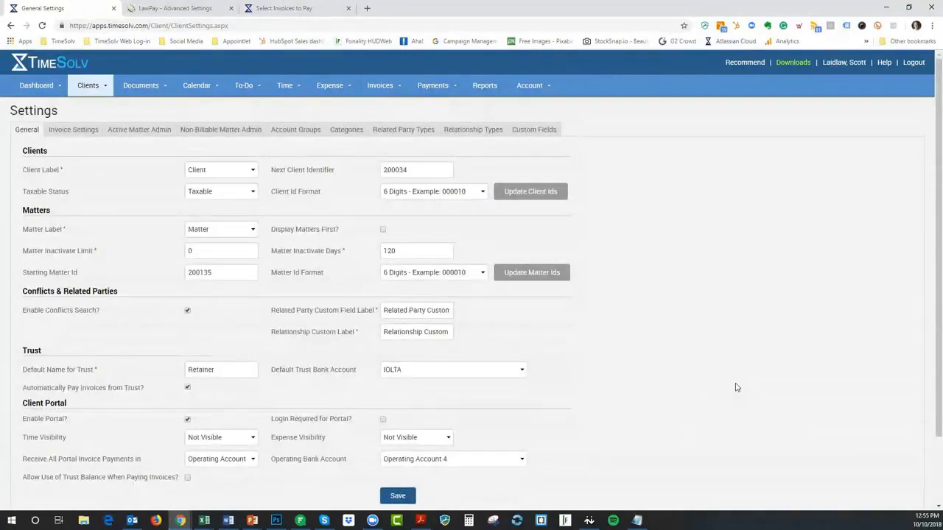
scroll(736, 387, down, 2)
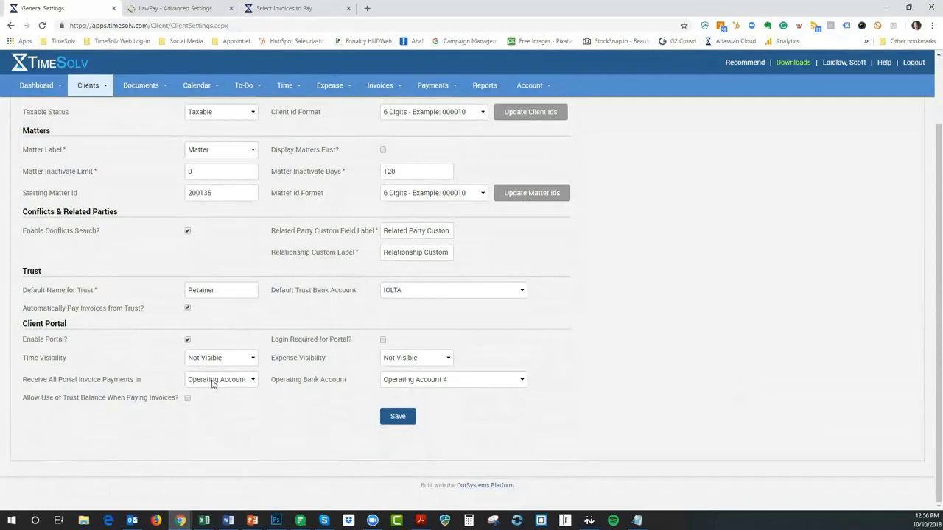
click(213, 382)
click(214, 392)
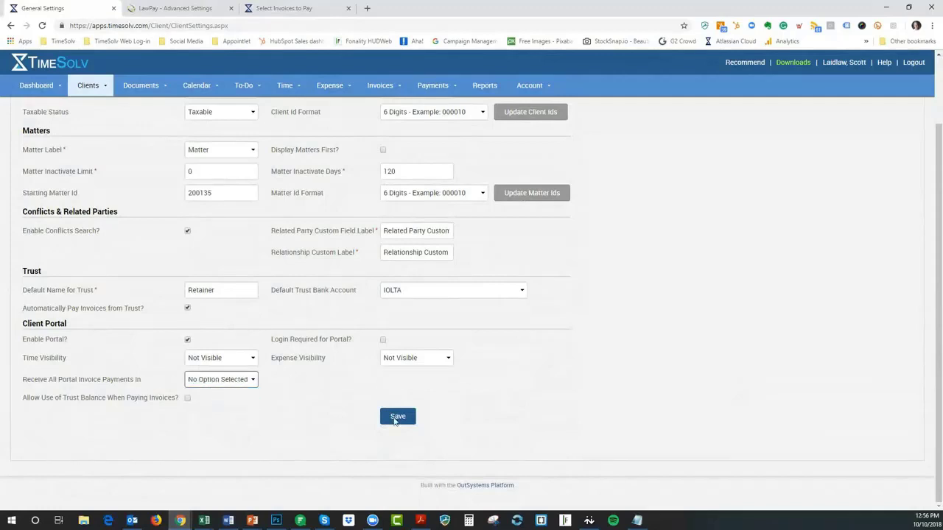
click(396, 420)
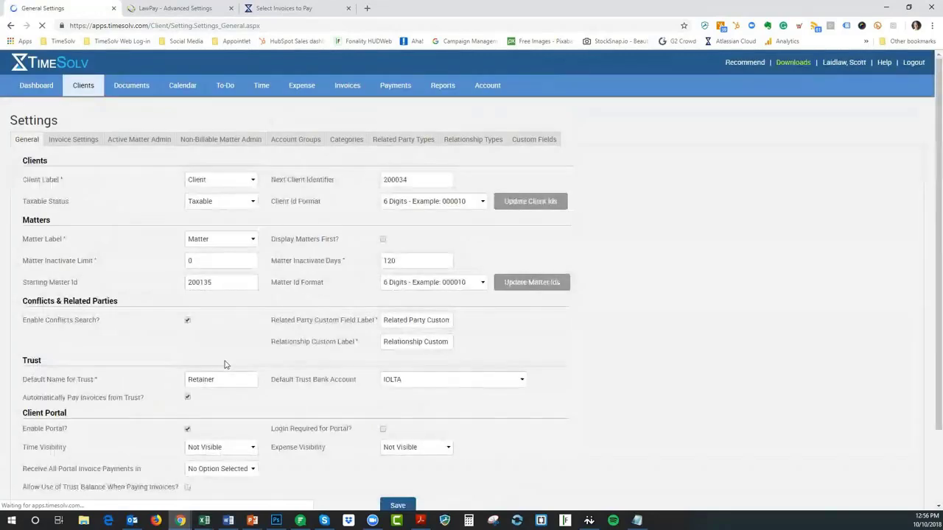
Confirm time visibility still reads Not Visible
click(237, 360)
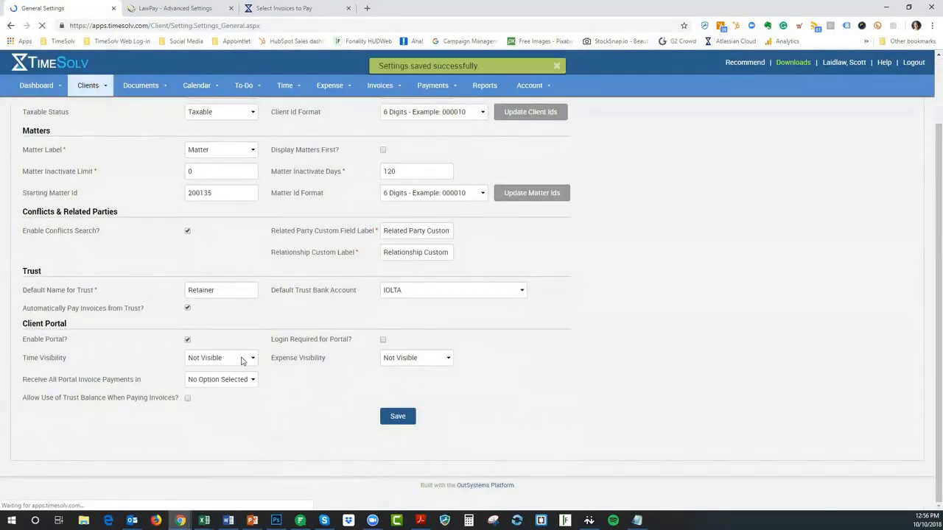
click(245, 359)
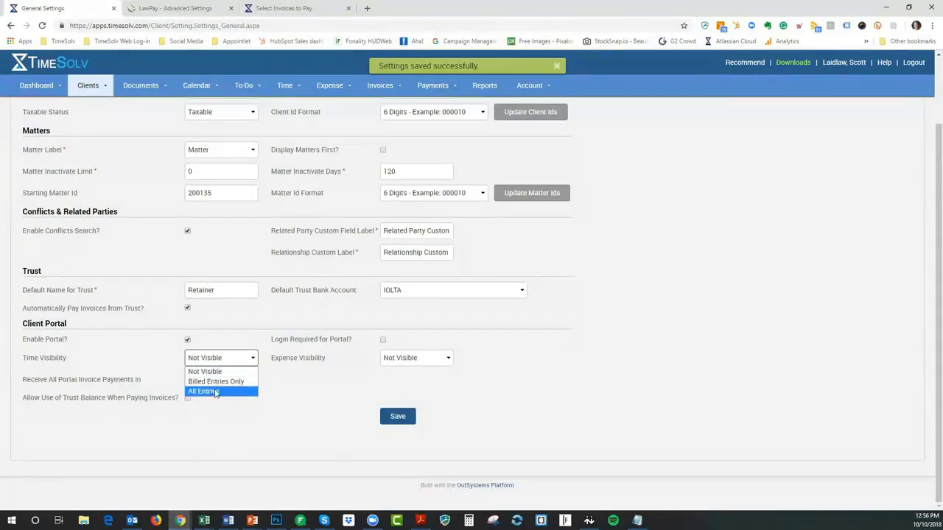
click(594, 346)
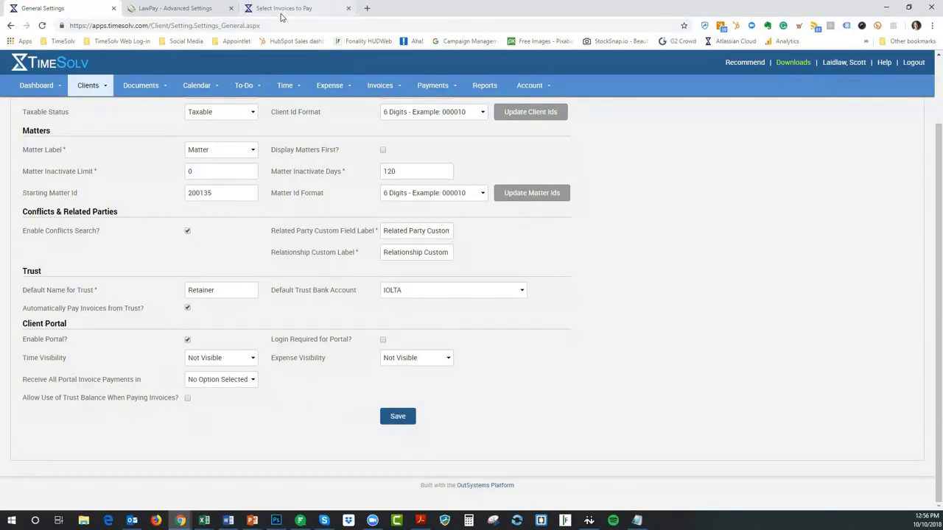
Close the old portal tab, select invoice 221, and view its Construction Contract details ($1,987.50 due)
click(348, 9)
click(132, 520)
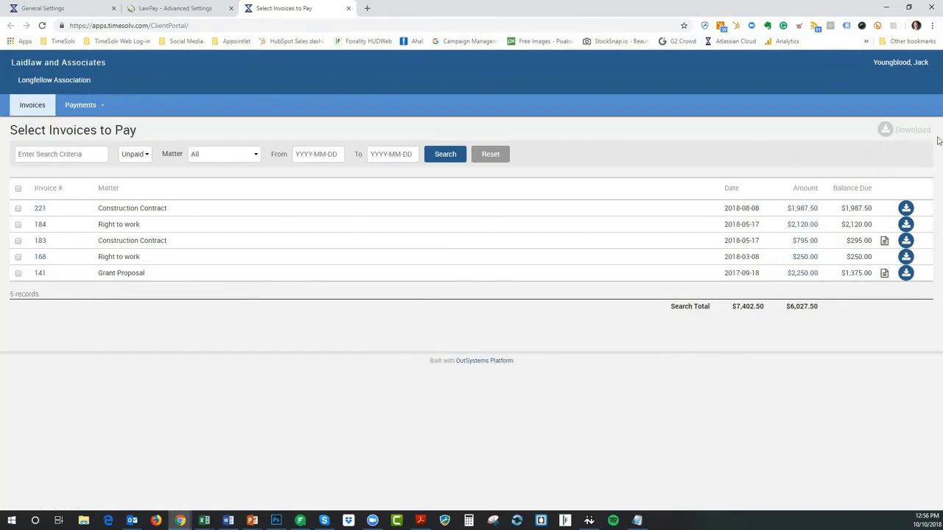
click(18, 209)
click(805, 210)
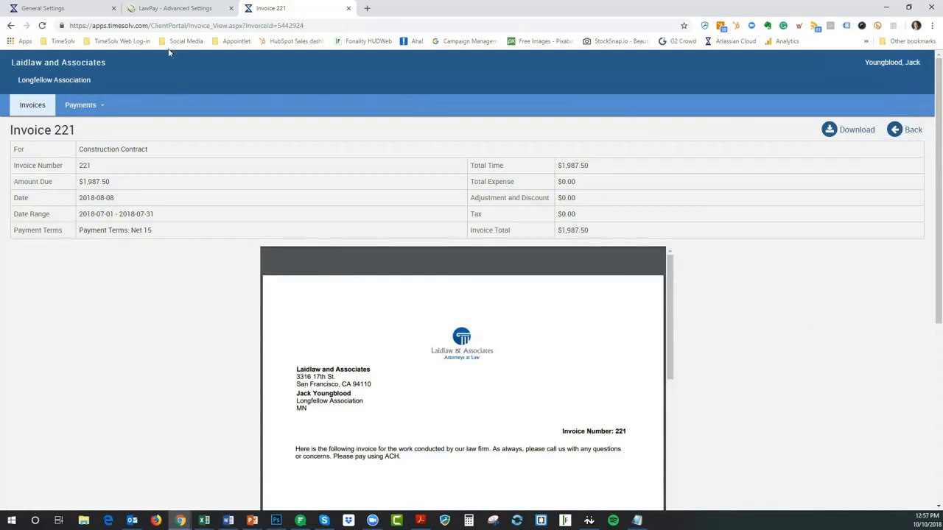
click(68, 9)
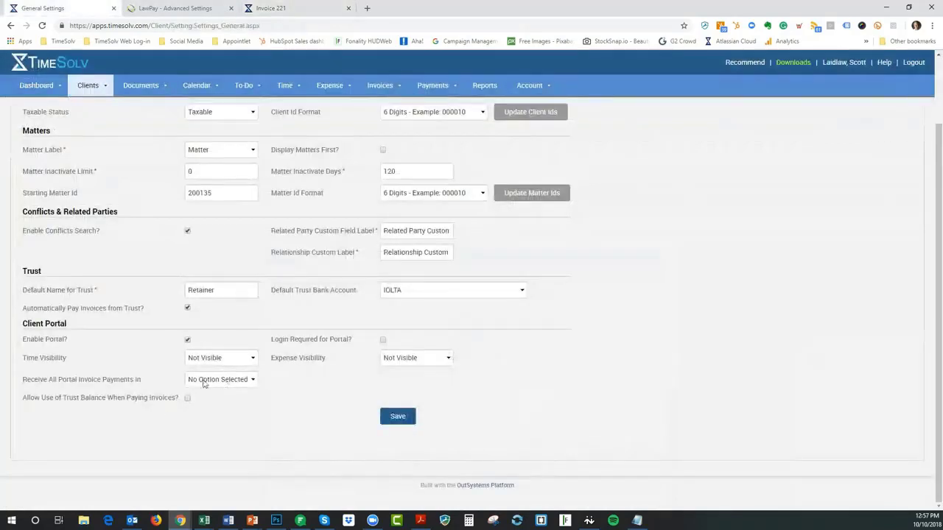
click(230, 379)
click(240, 379)
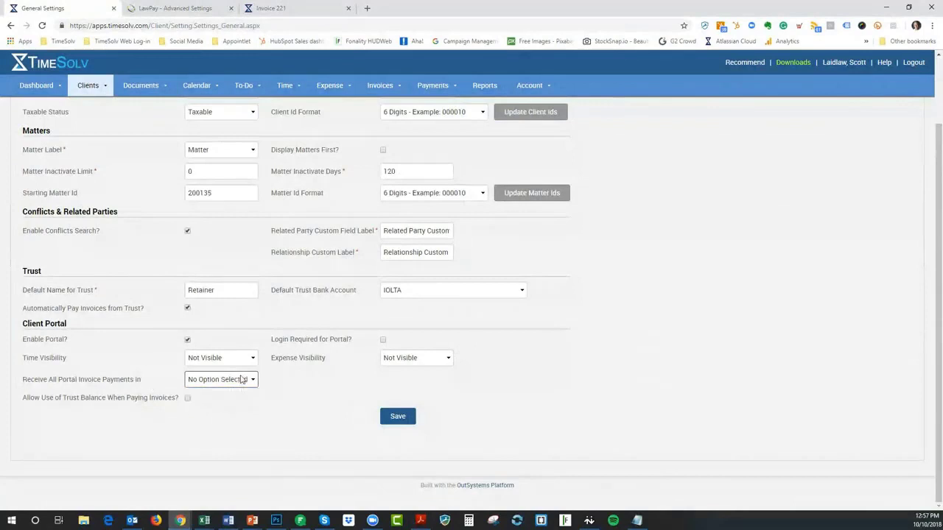
click(284, 9)
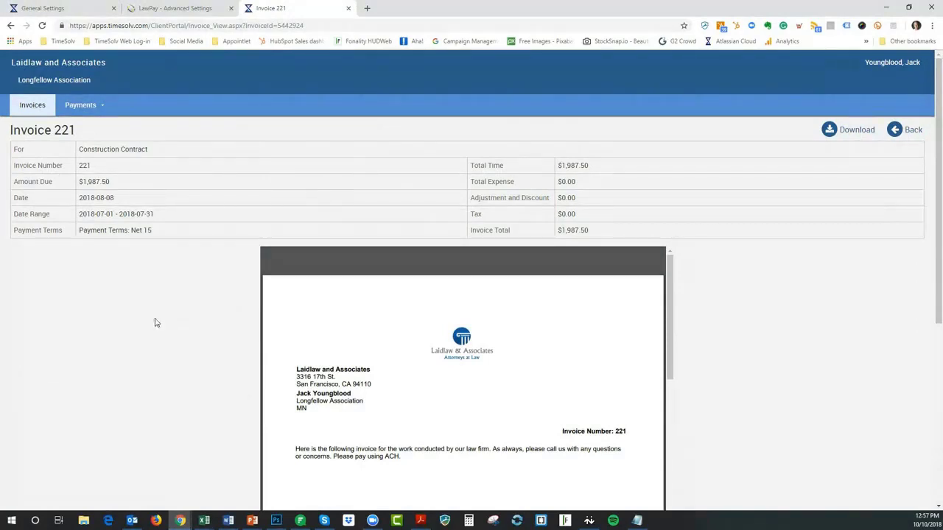
Return to the portal invoice list, keeping the Unpaid filter: five invoices totalling $6,027.50
click(41, 109)
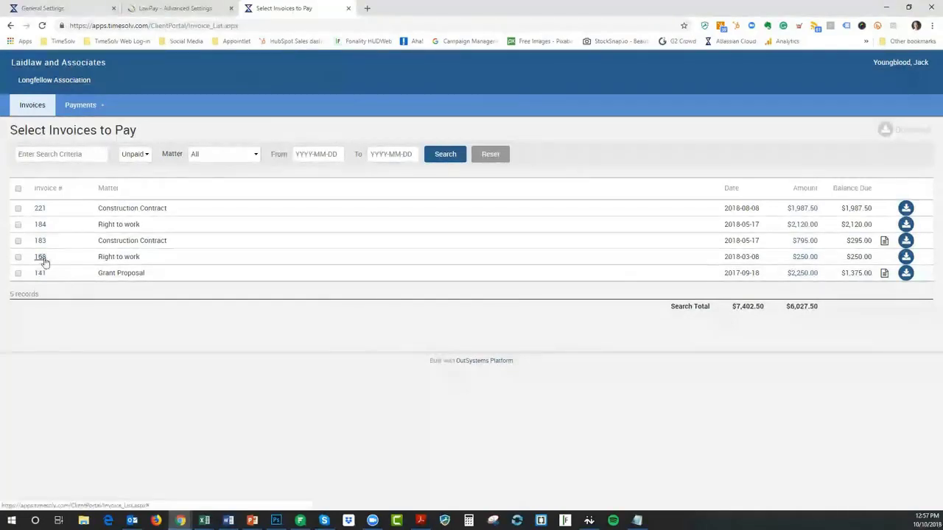
click(137, 155)
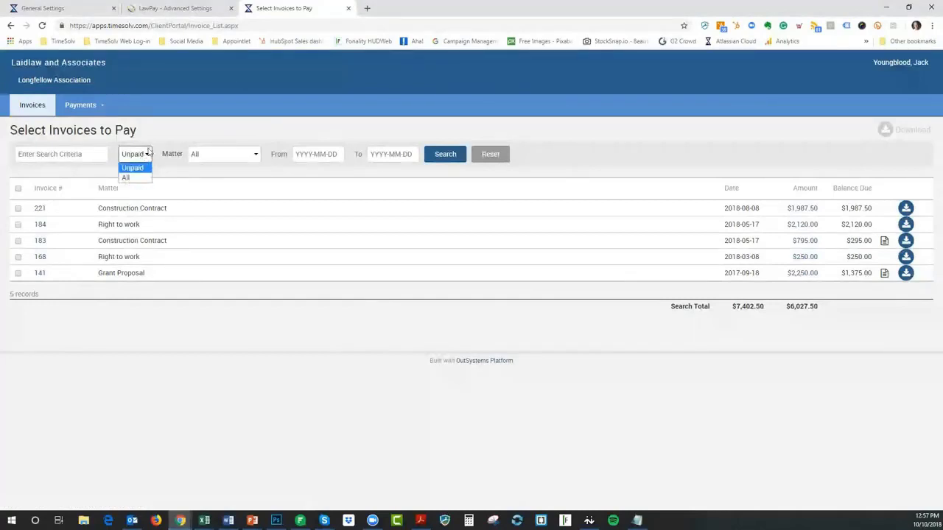
click(162, 135)
click(147, 160)
click(147, 160)
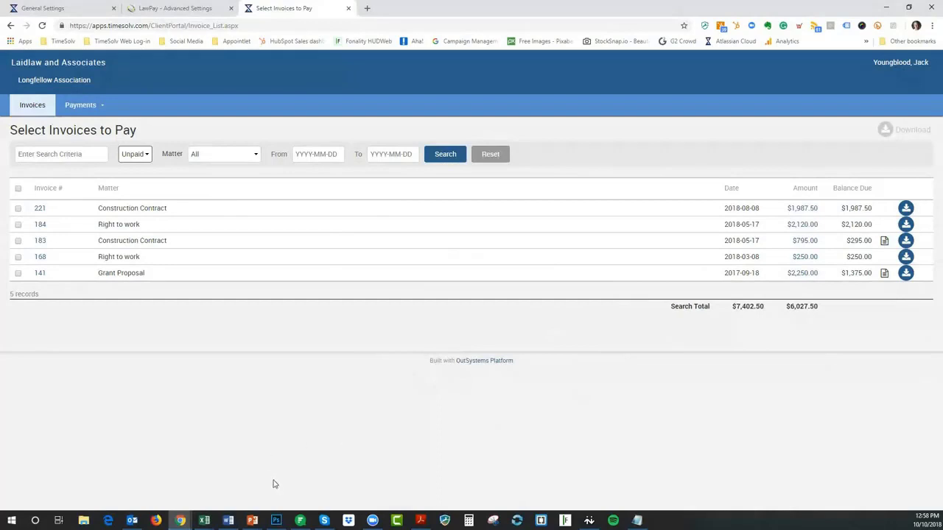
click(181, 520)
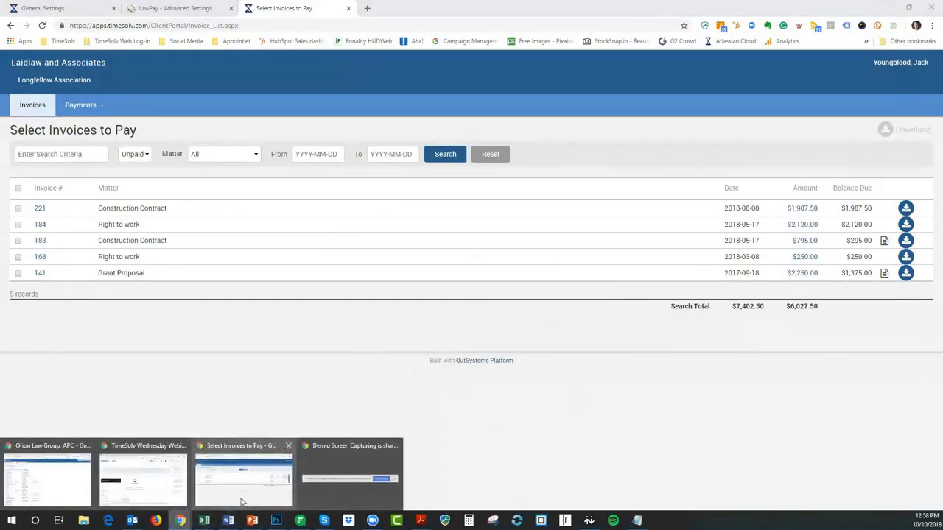
click(154, 493)
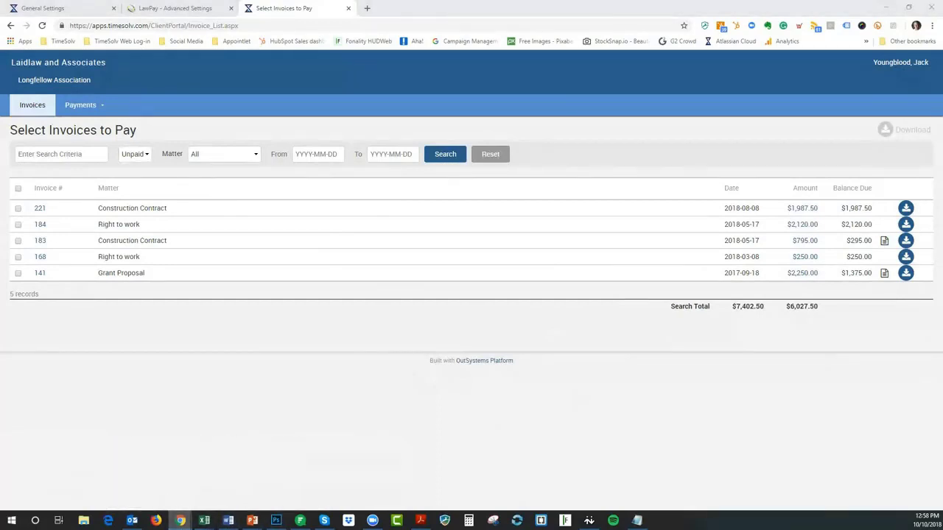